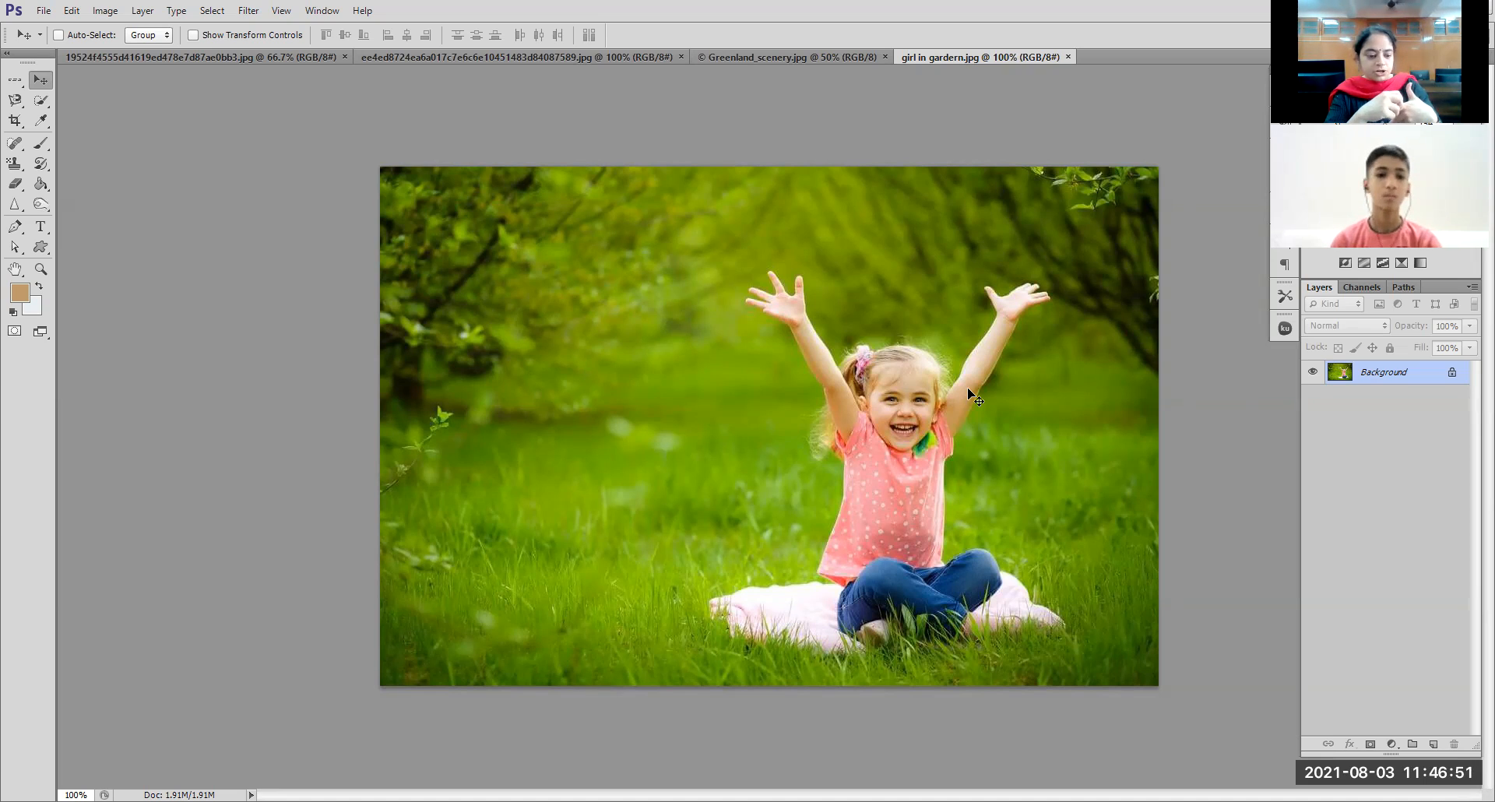
Step: Duplicate the Background layer of the girl photo and undo the duplication
key("ctrl+j")
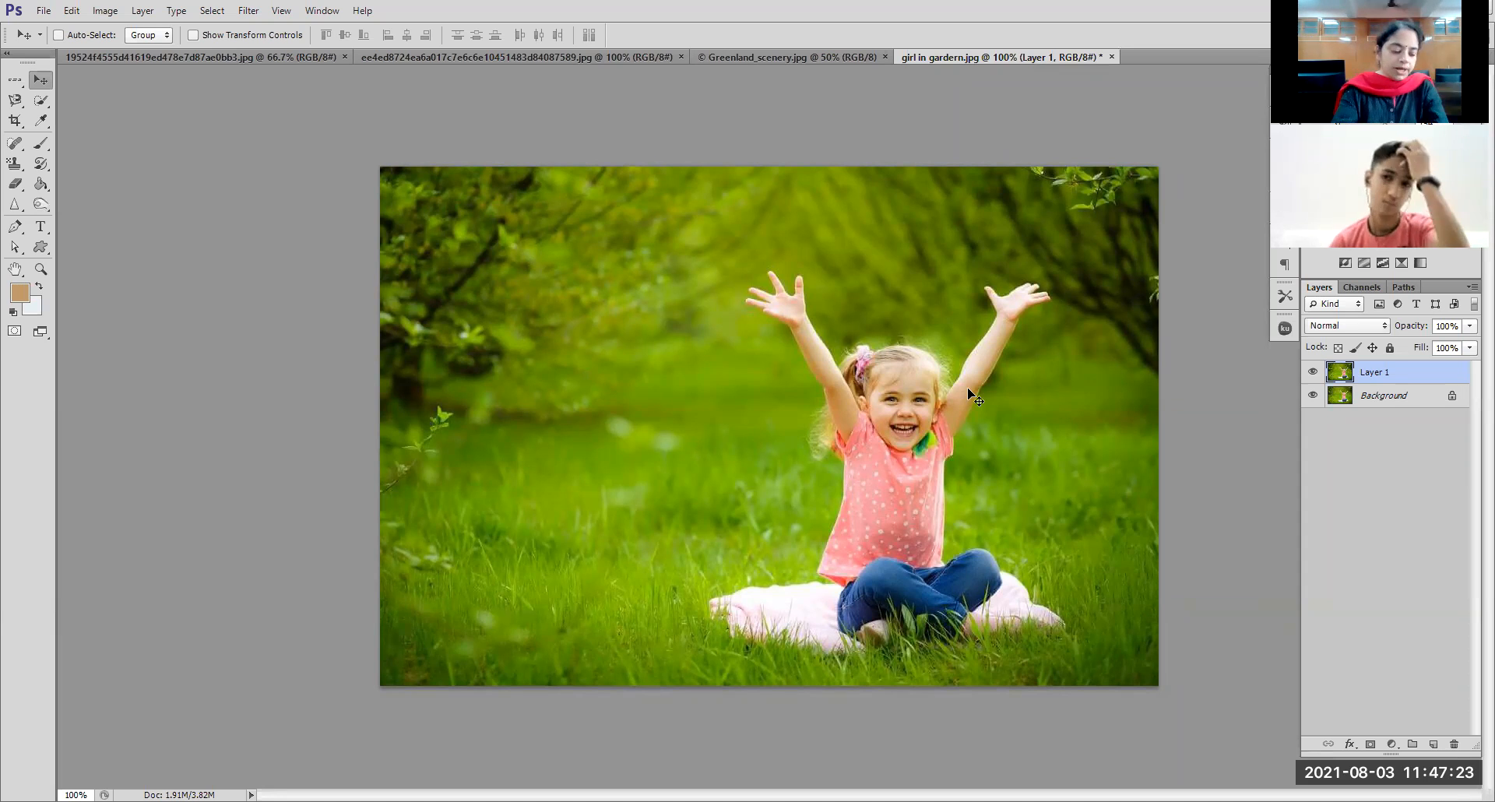
key("ctrl+z")
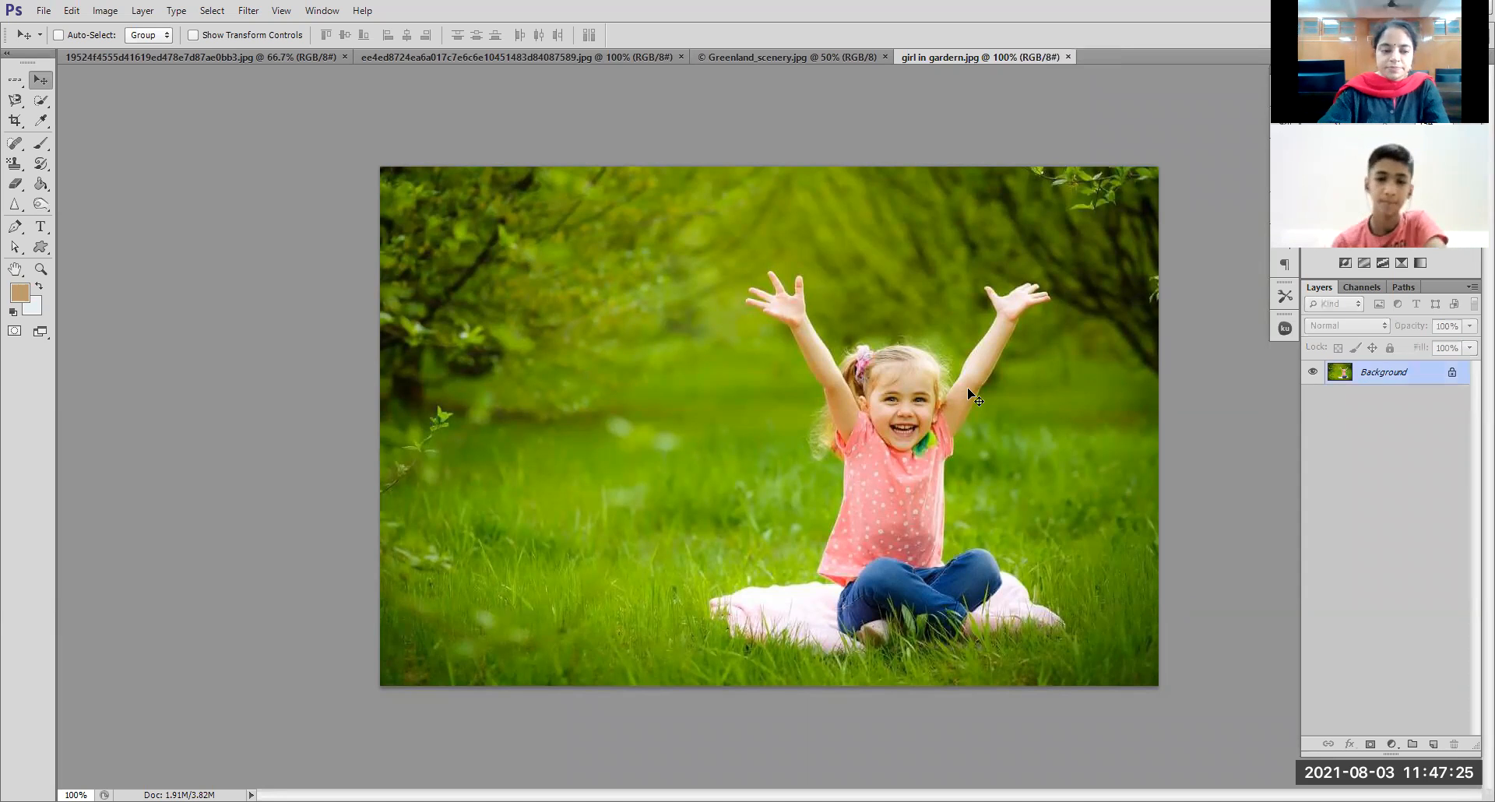
Step: Switch to the Greenland_scenery.jpg image and check whether the Revert command is available
left_click(777, 61)
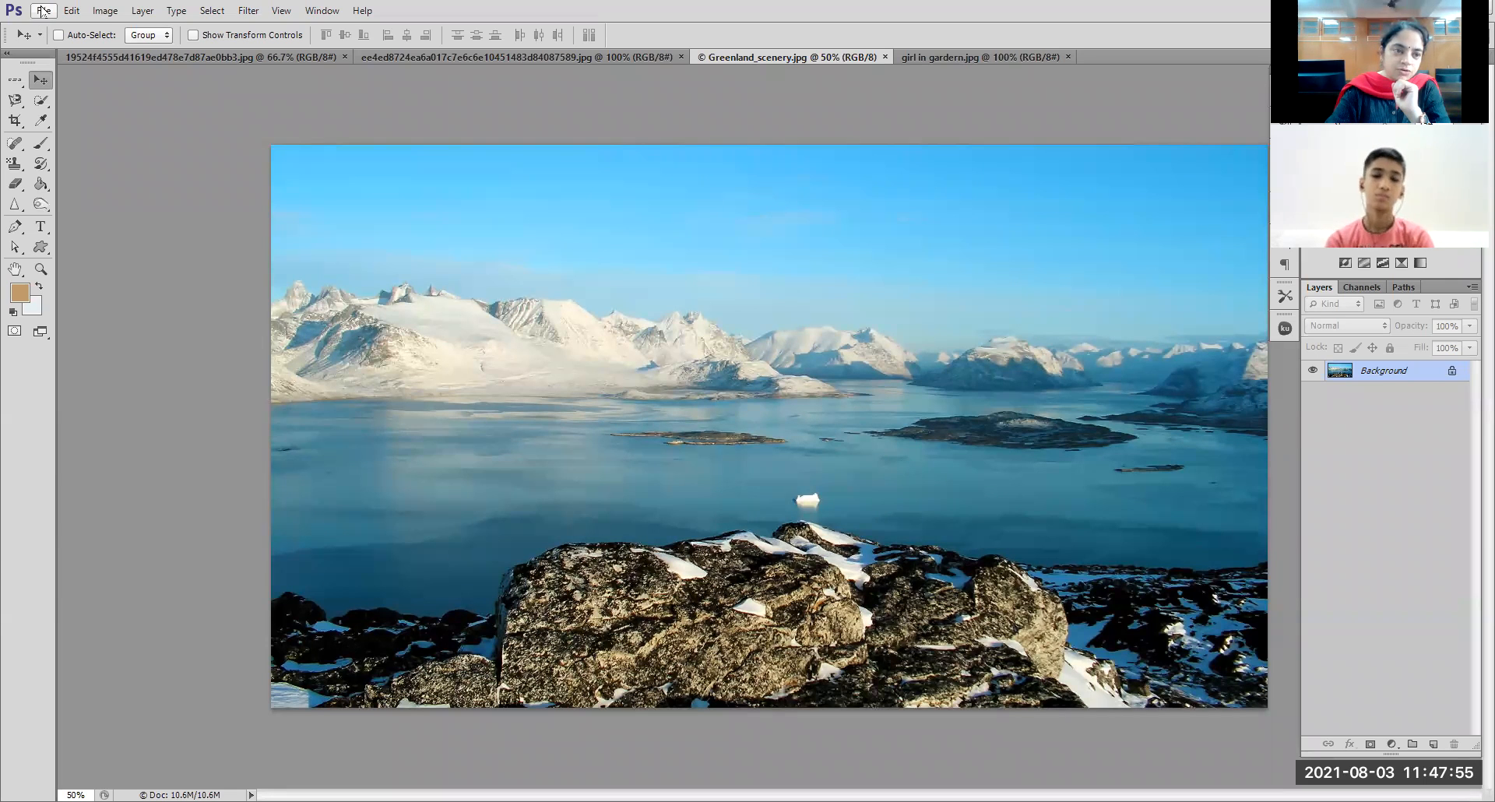
left_click(43, 10)
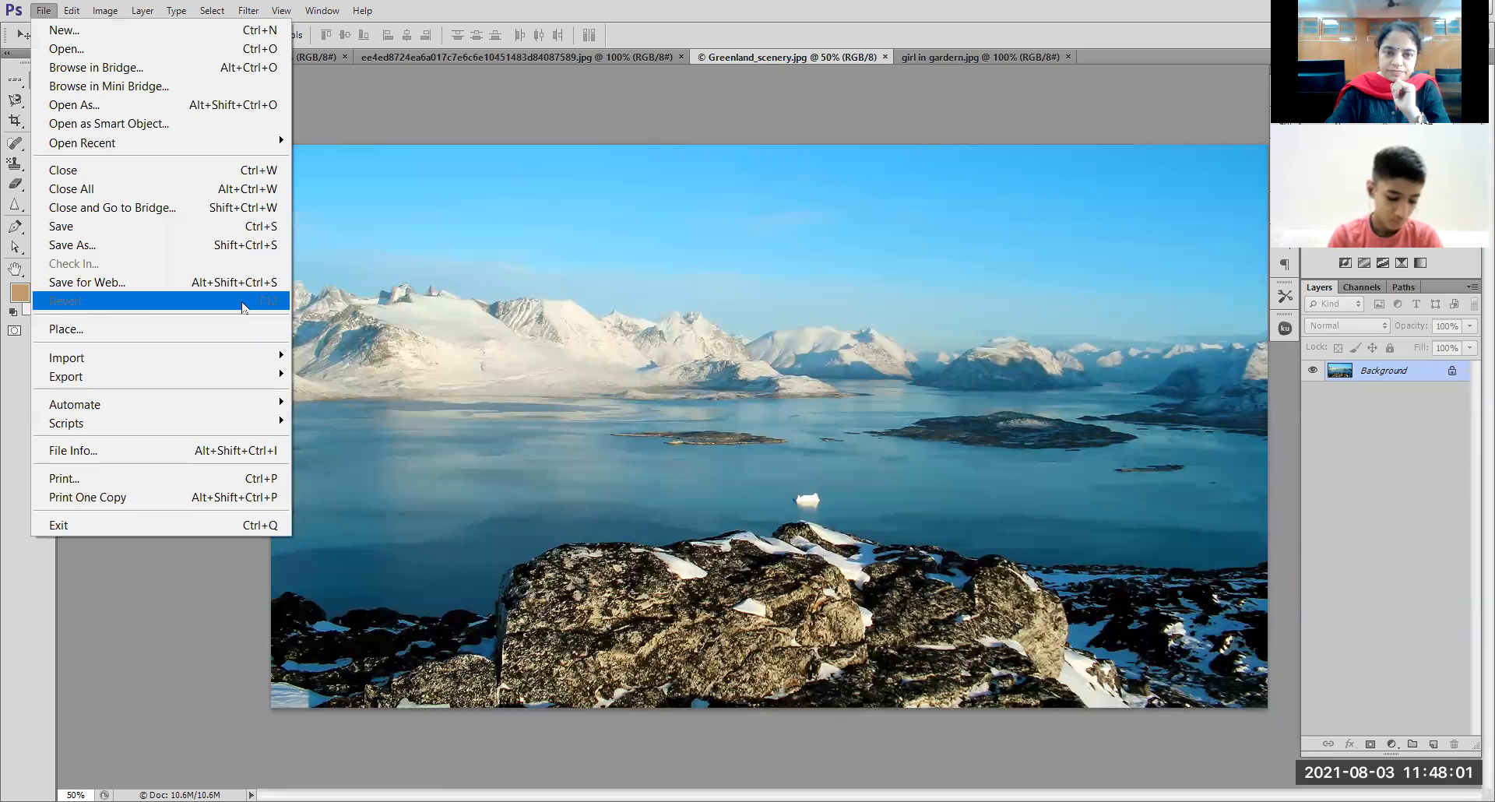
Step: Return to girl in gardern.jpg and paint loose tan brush strokes across the photo
left_click(927, 64)
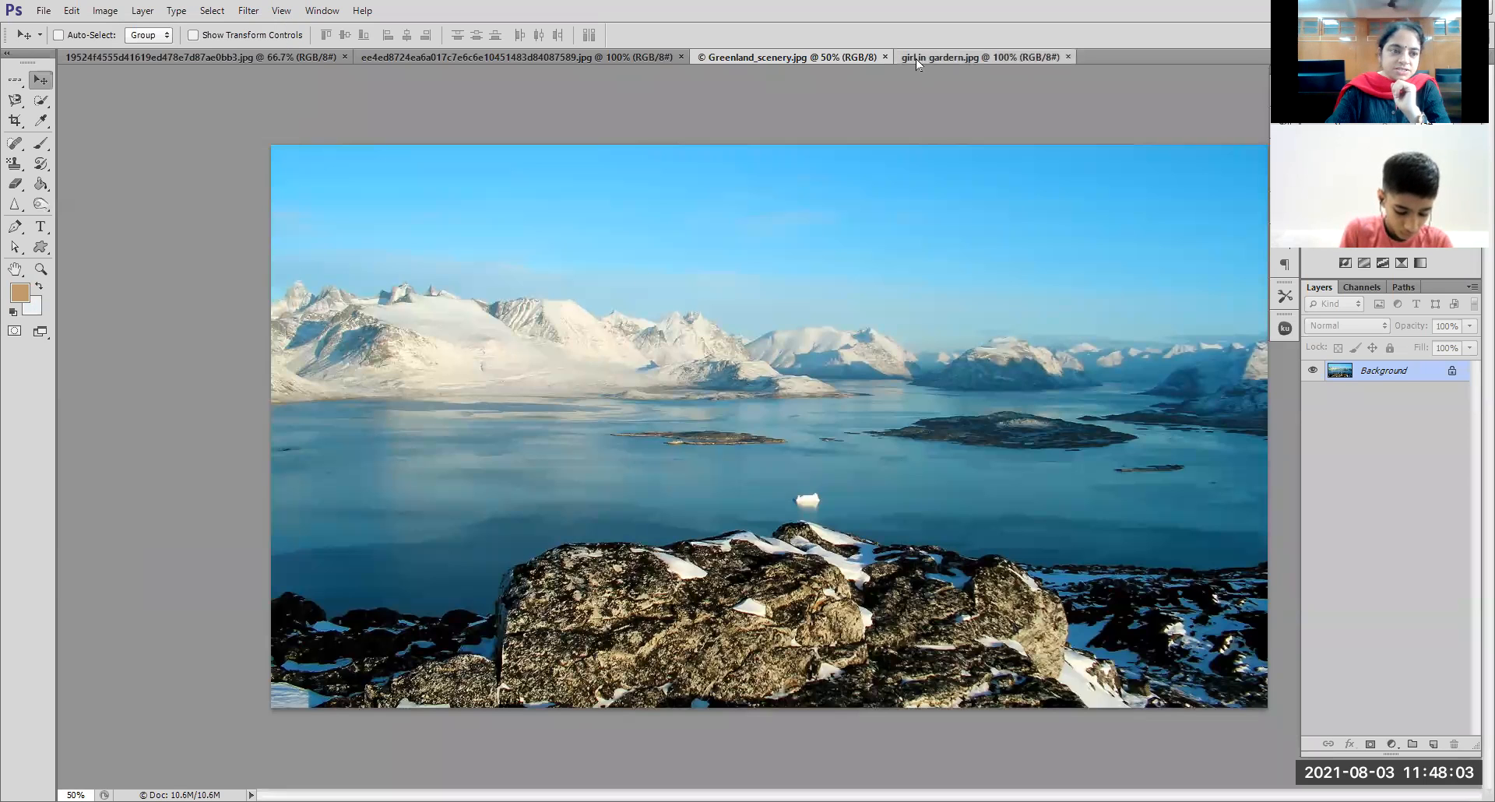
left_click(41, 144)
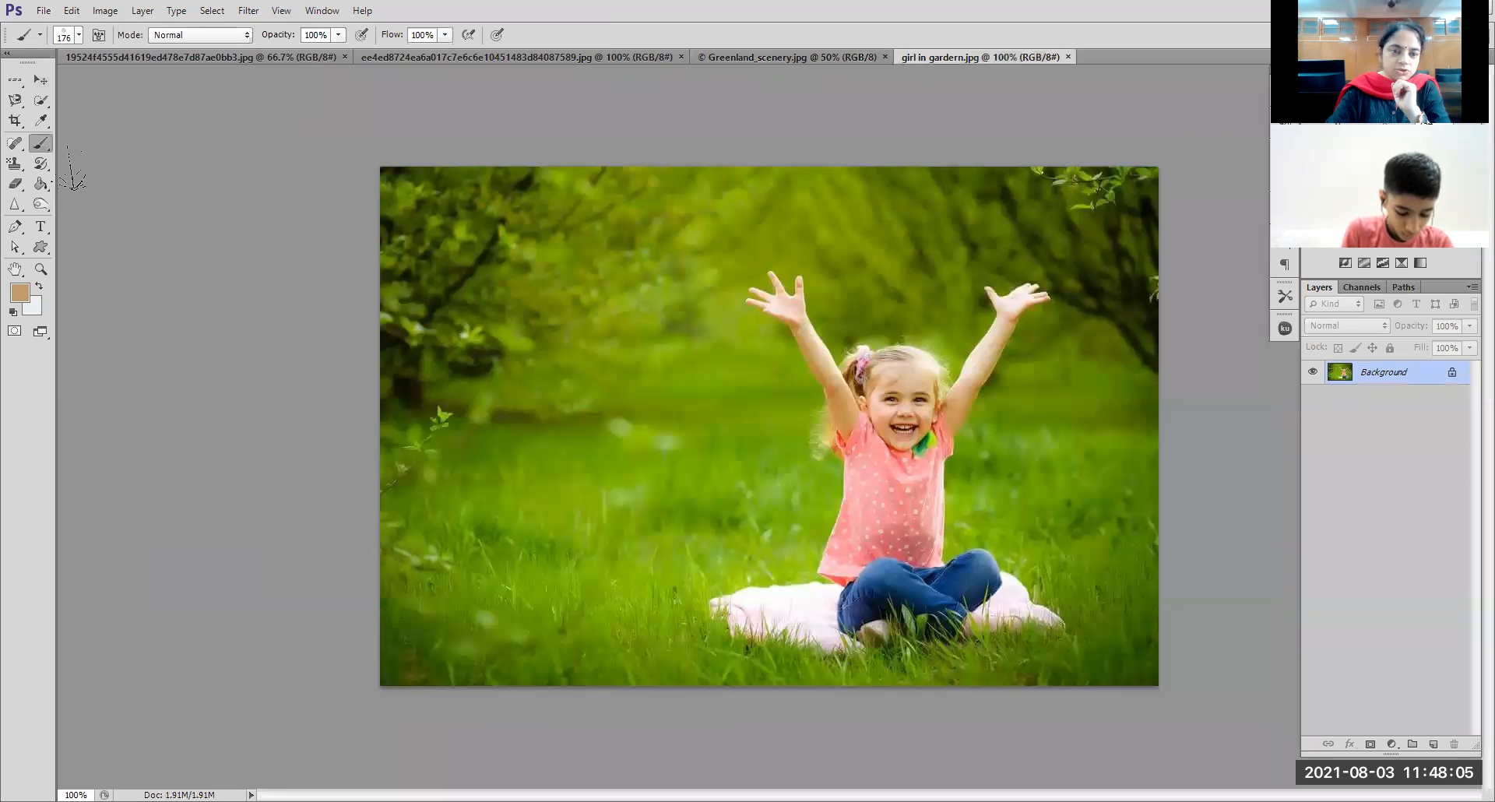
left_click_drag(544, 334, 568, 365)
left_click_drag(767, 500, 603, 369)
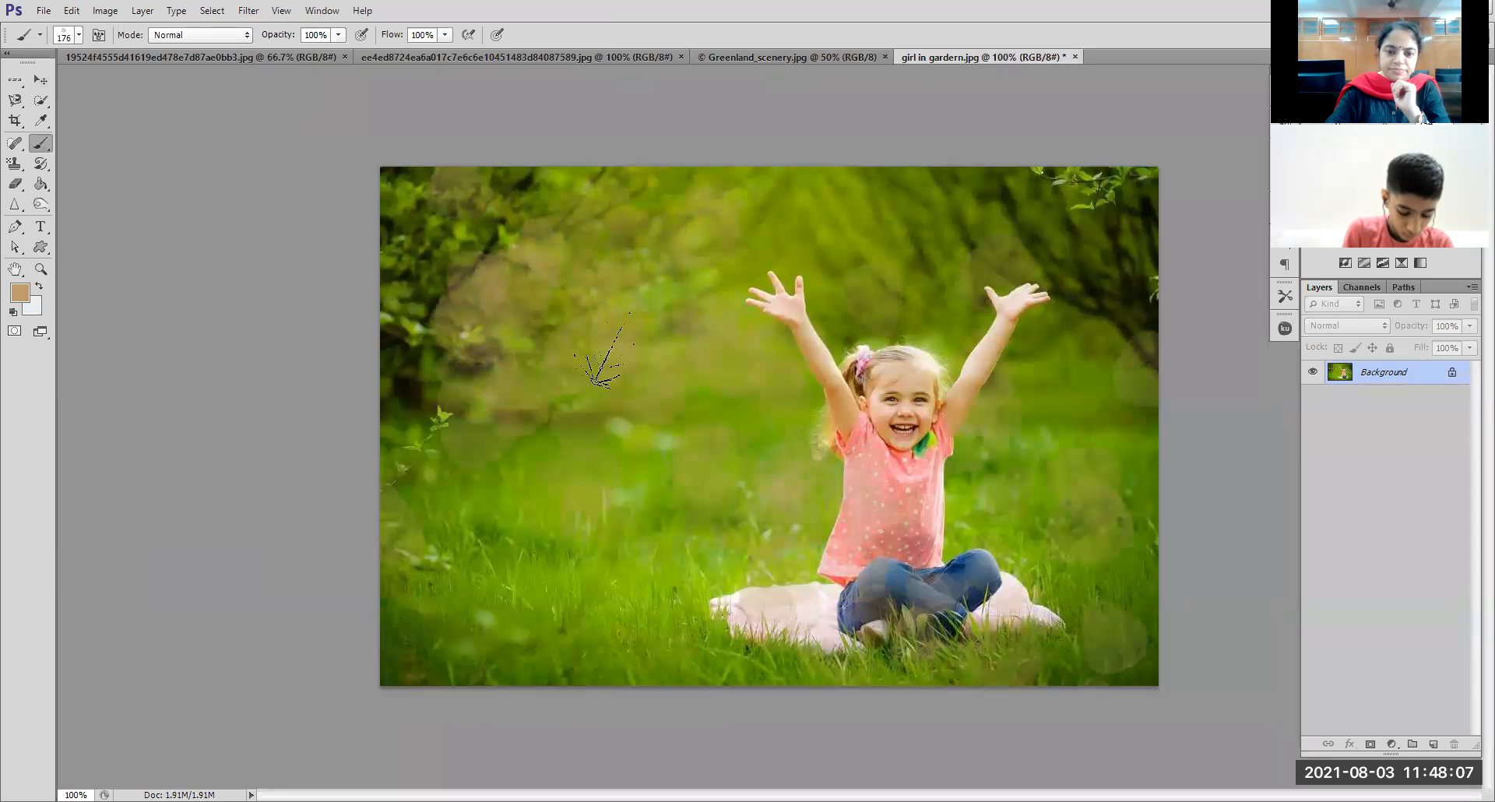
Step: Add the text CGCGH over the trees in the upper-left area of the photo and rasterize its type layer
left_click(40, 227)
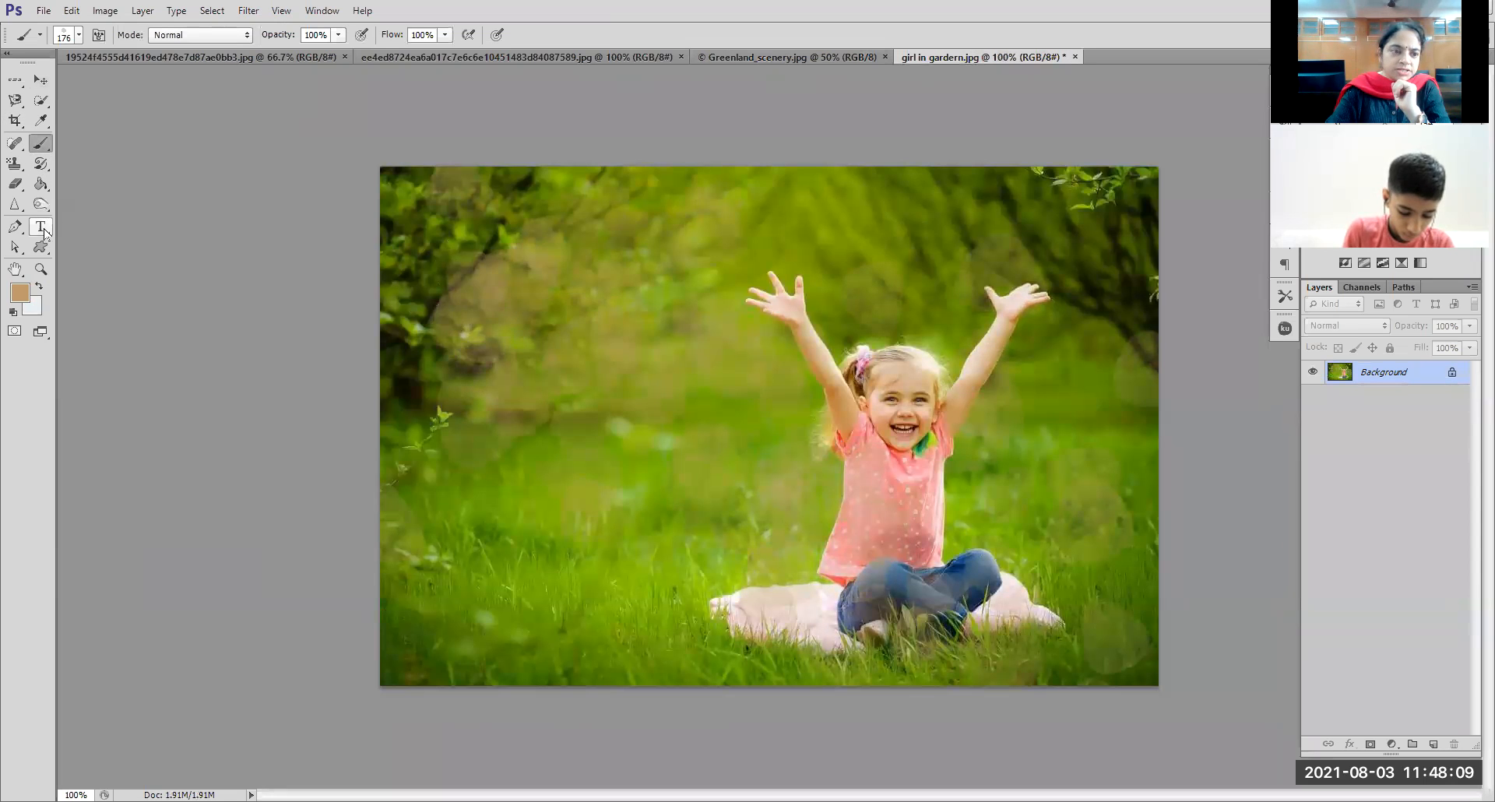
left_click(508, 311)
type("CGCGH")
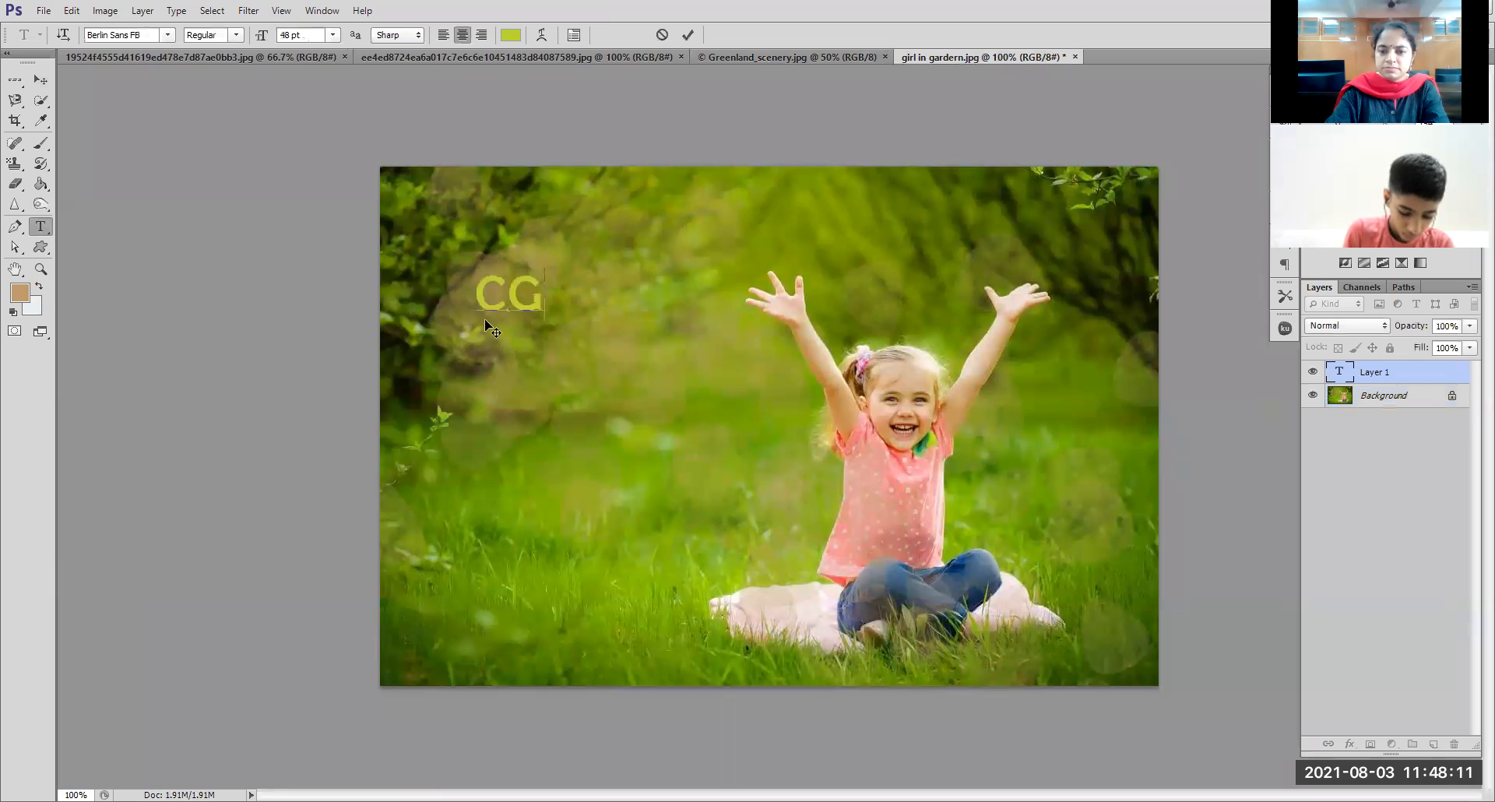
left_click(41, 204)
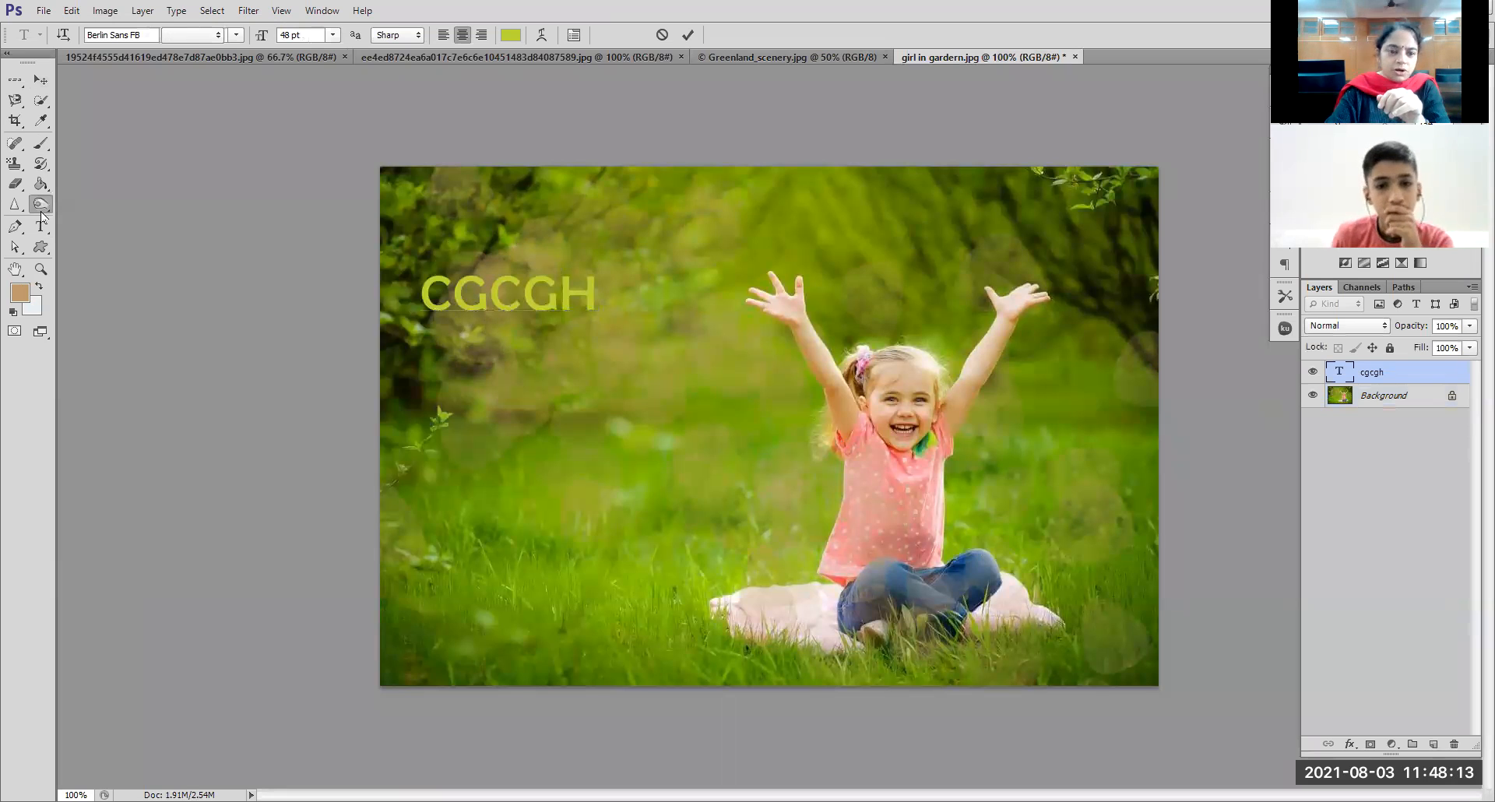
left_click(803, 317)
left_click(706, 320)
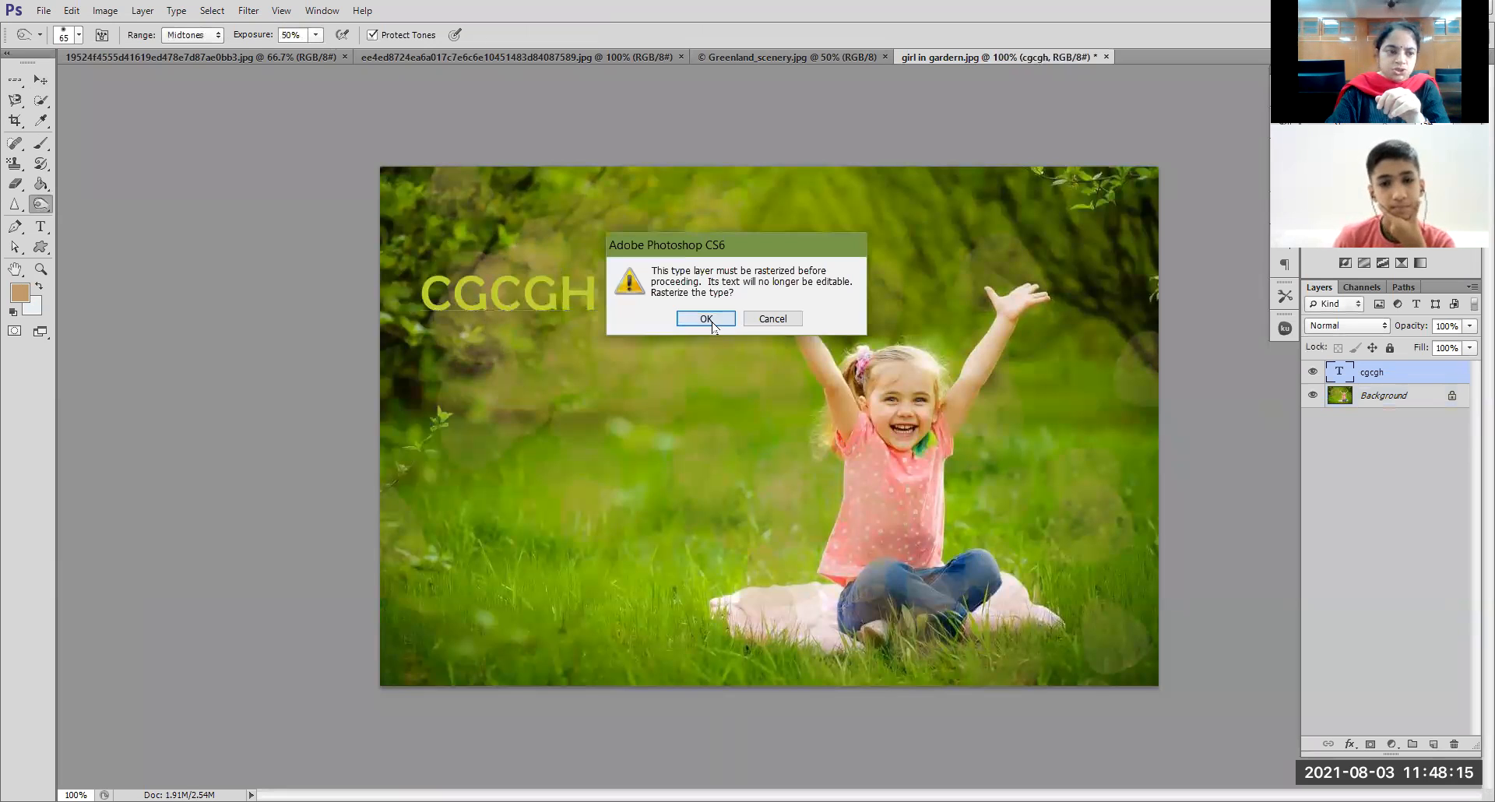
Step: Draw an elliptical selection over the girl's raised arm on the image's left and subtract a second ellipse from its lower-left part
left_click(42, 246)
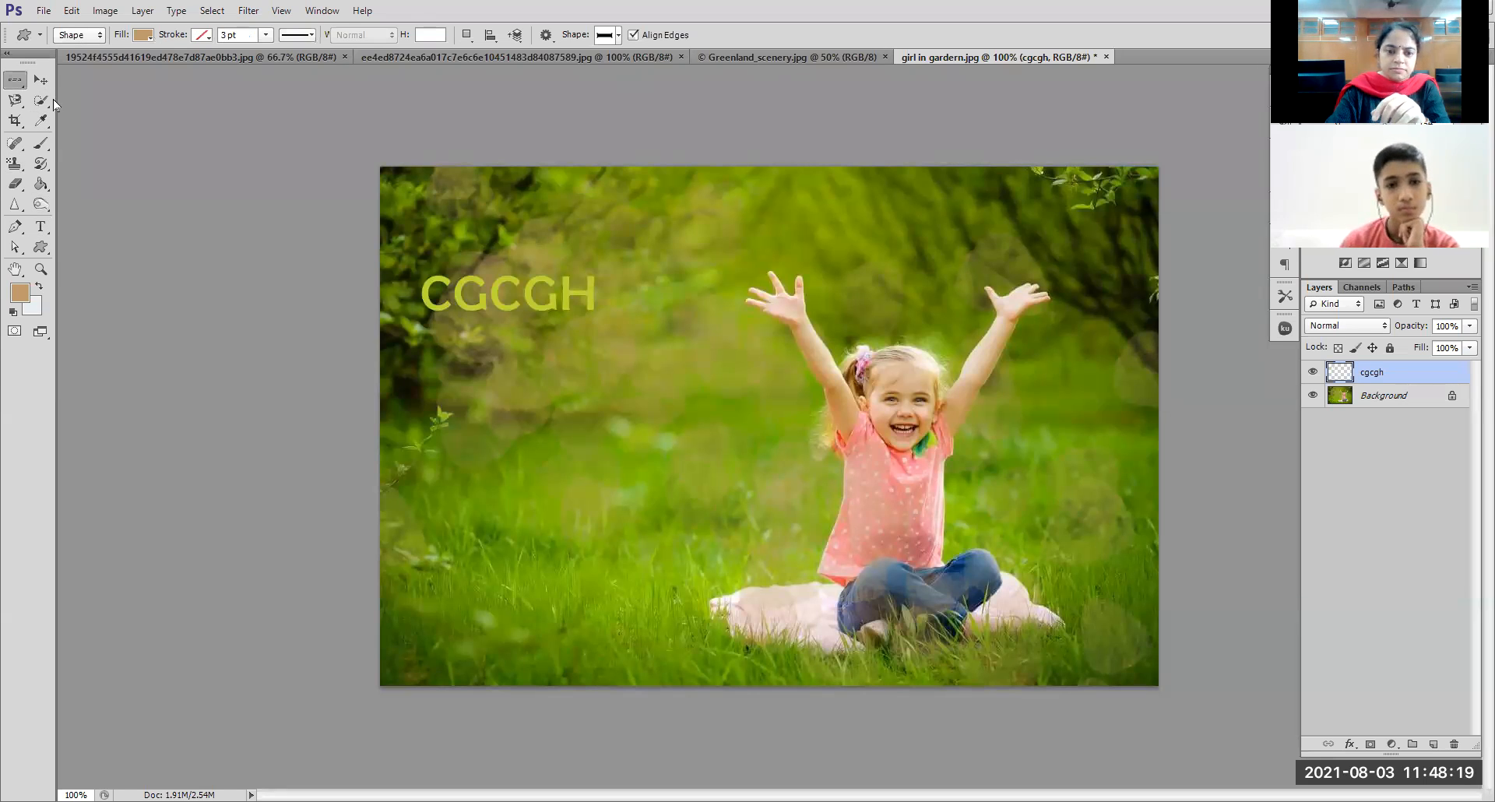
left_click_drag(12, 81, 78, 94)
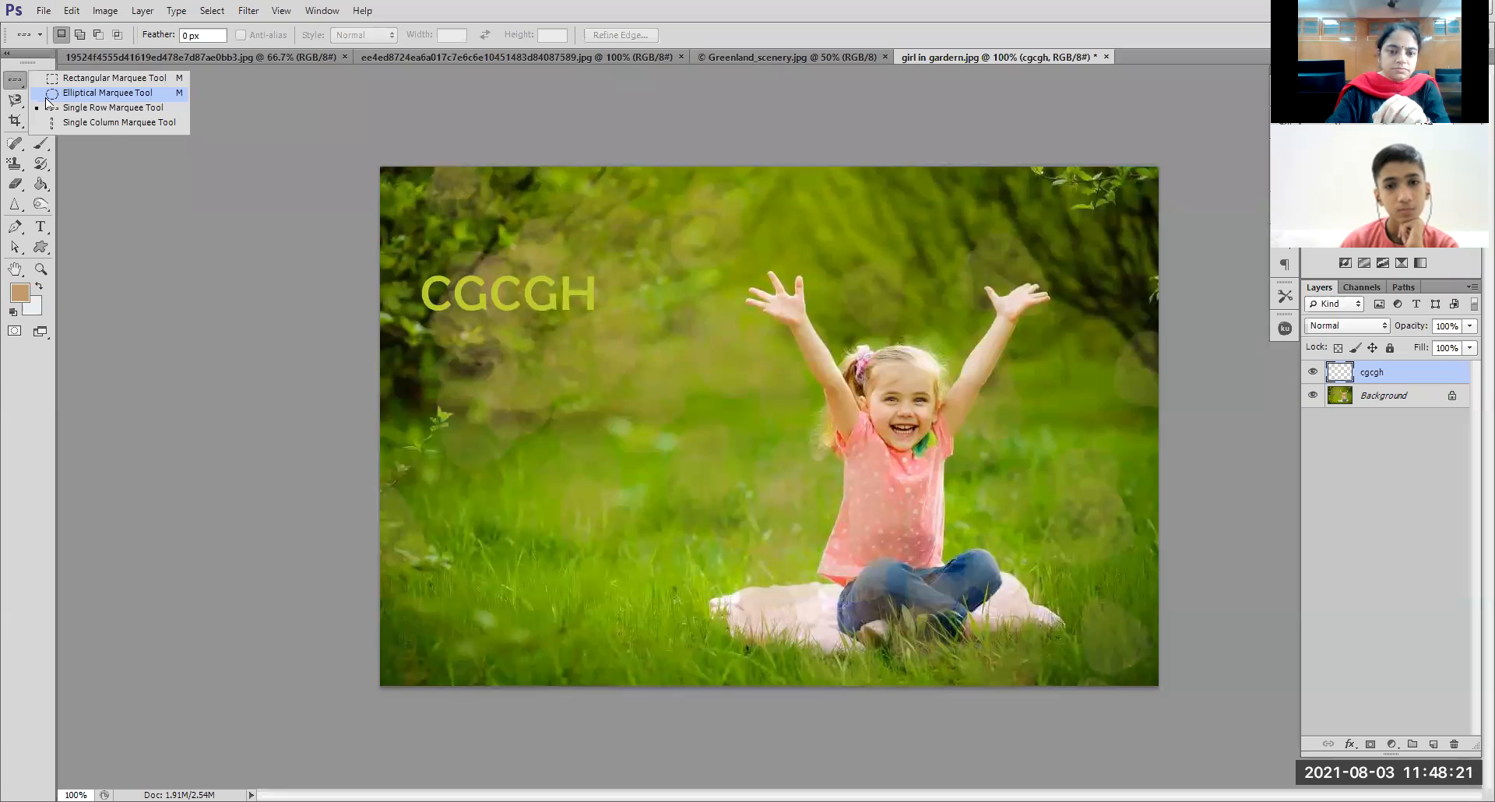
left_click_drag(687, 318, 832, 479)
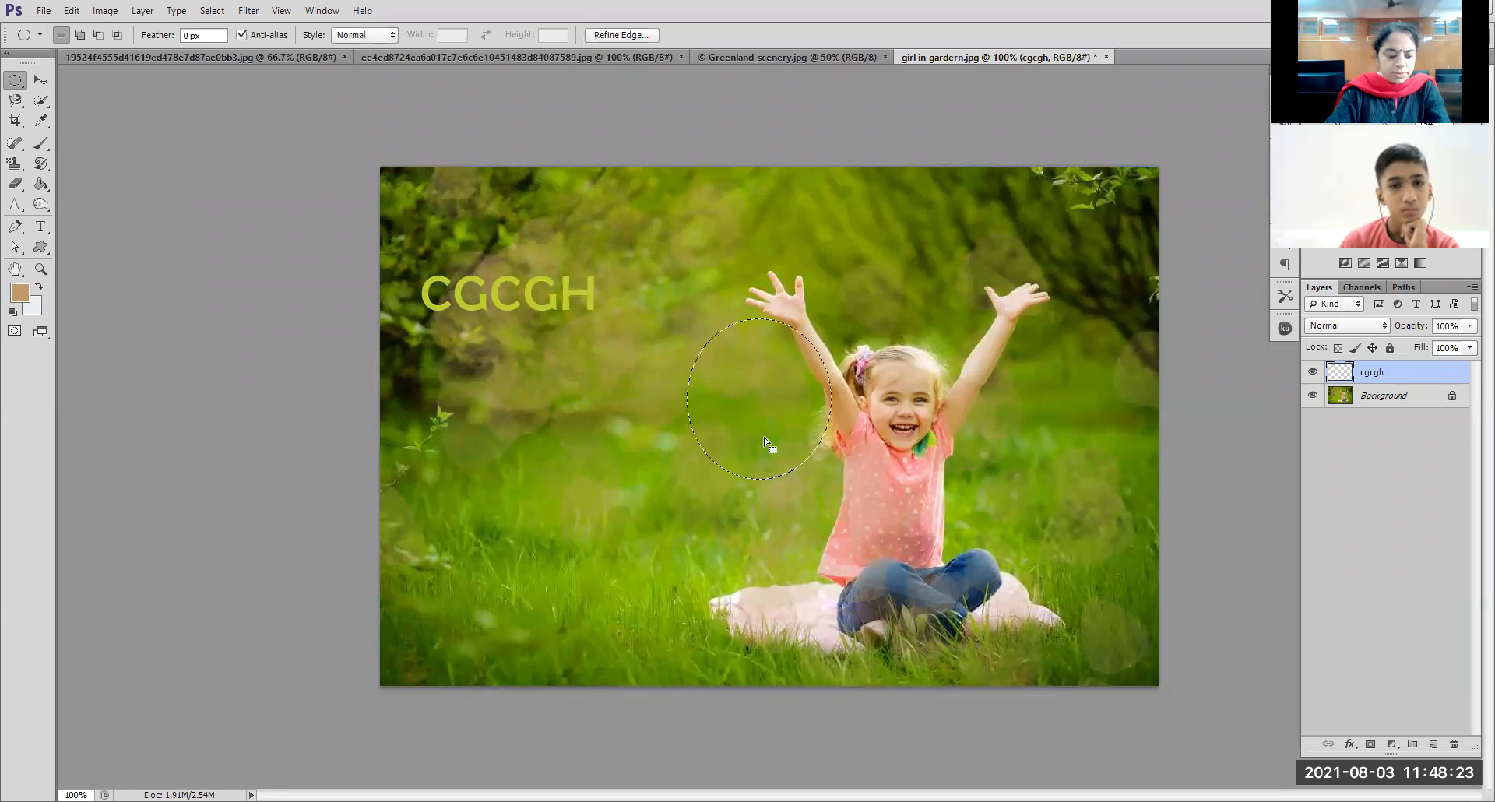
left_click_drag(763, 417, 520, 473)
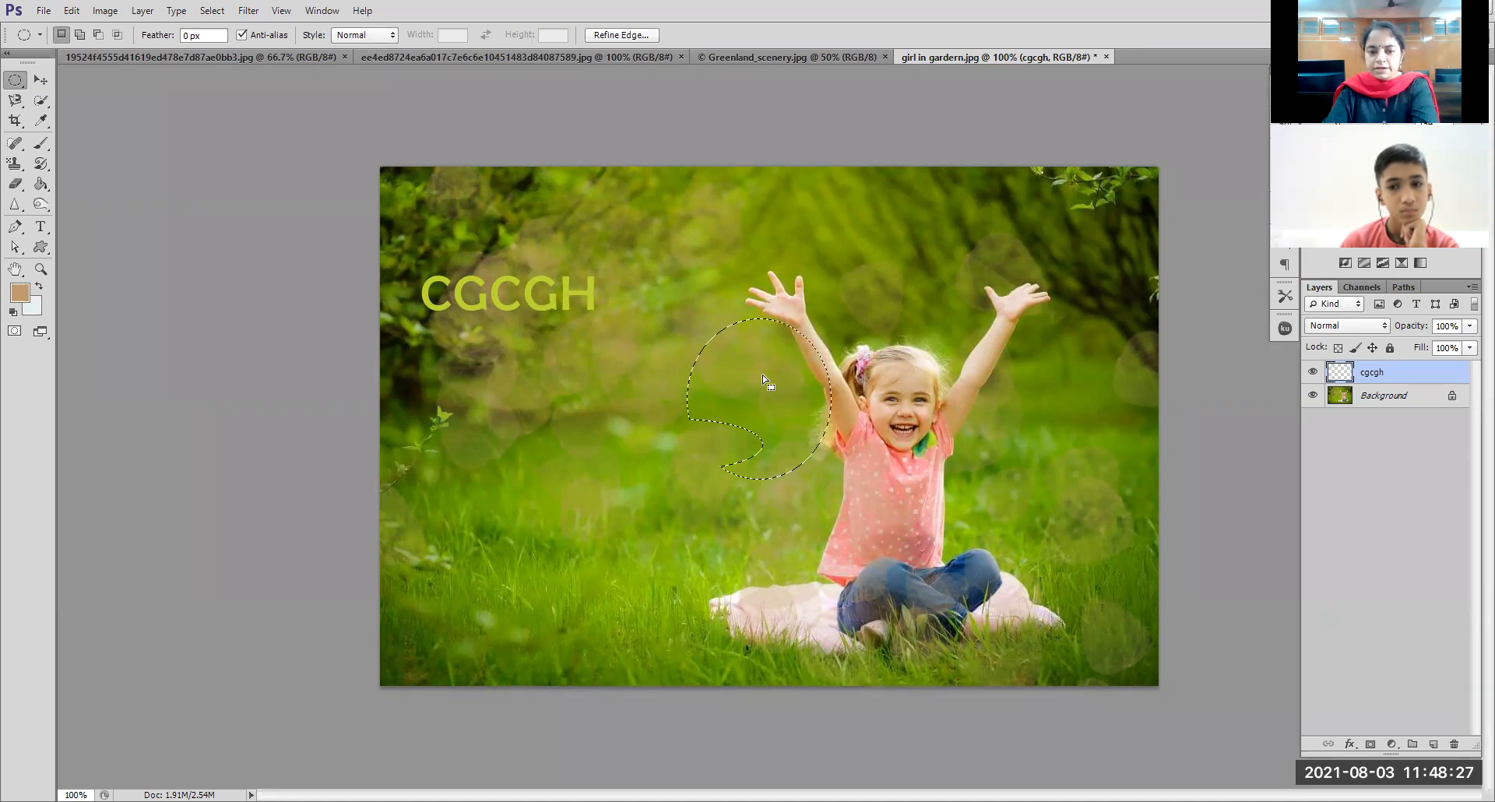
Step: Revert the girl photo to its last saved version
key("F12")
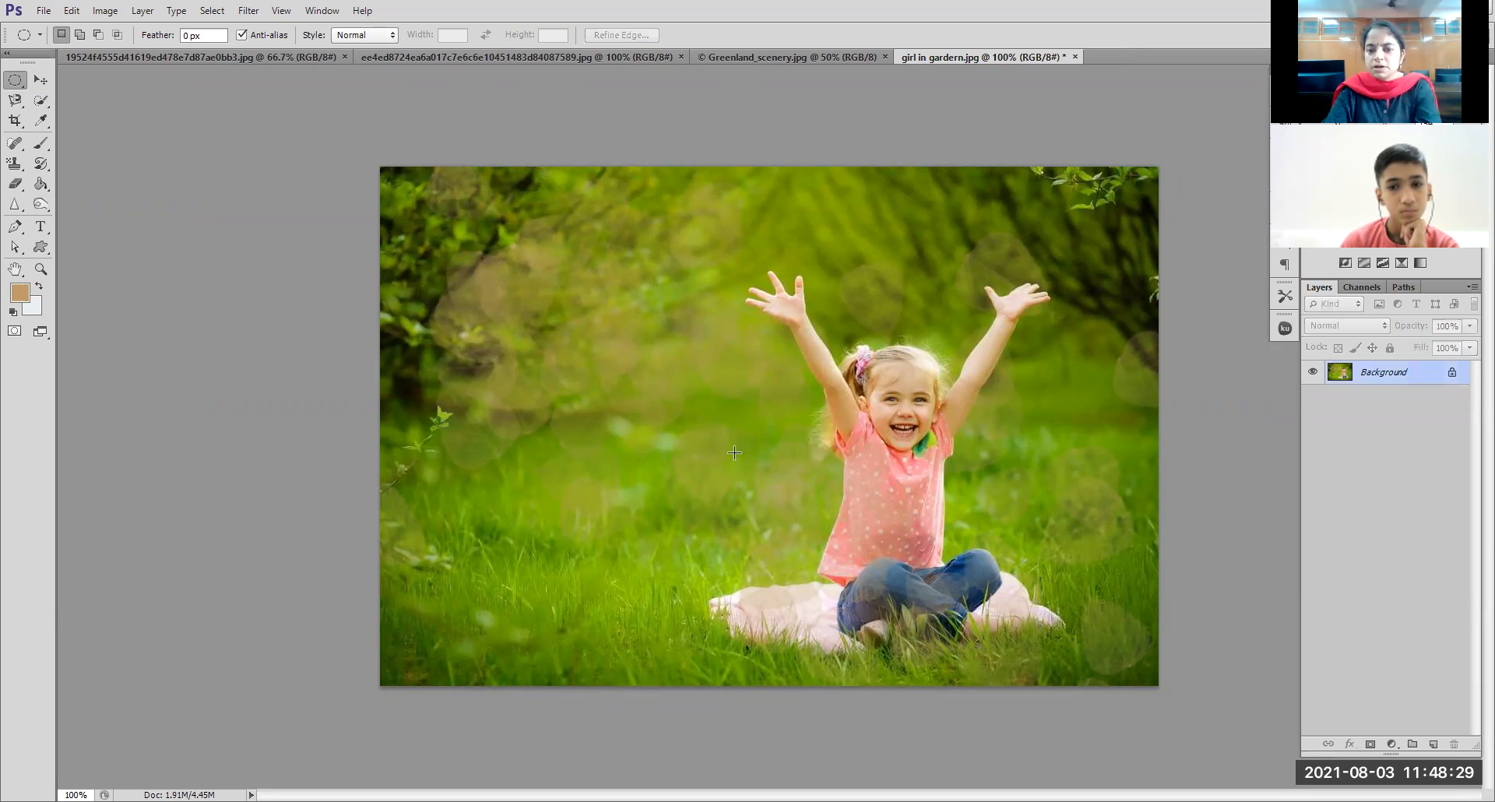
left_click(43, 11)
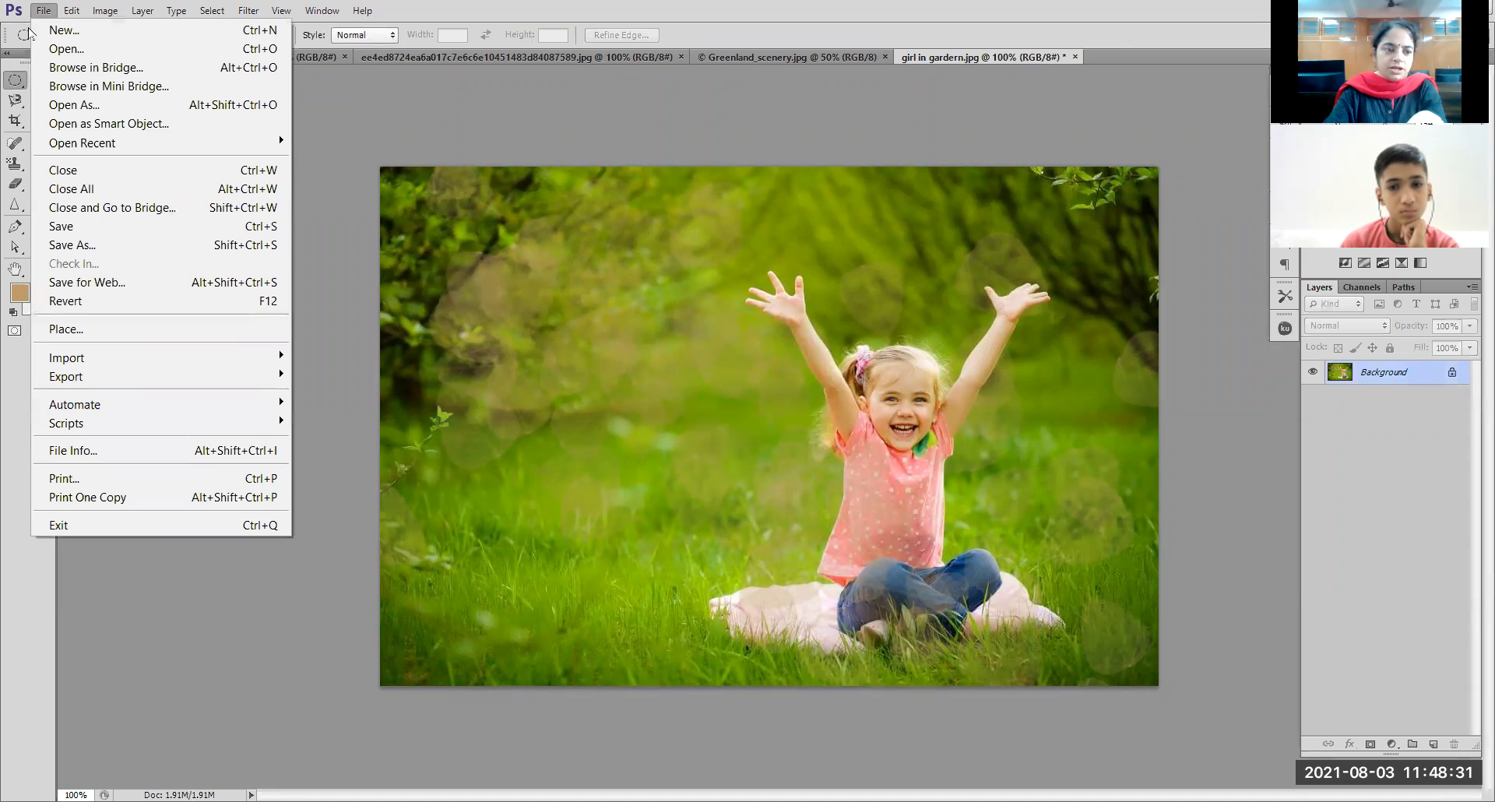
left_click(83, 302)
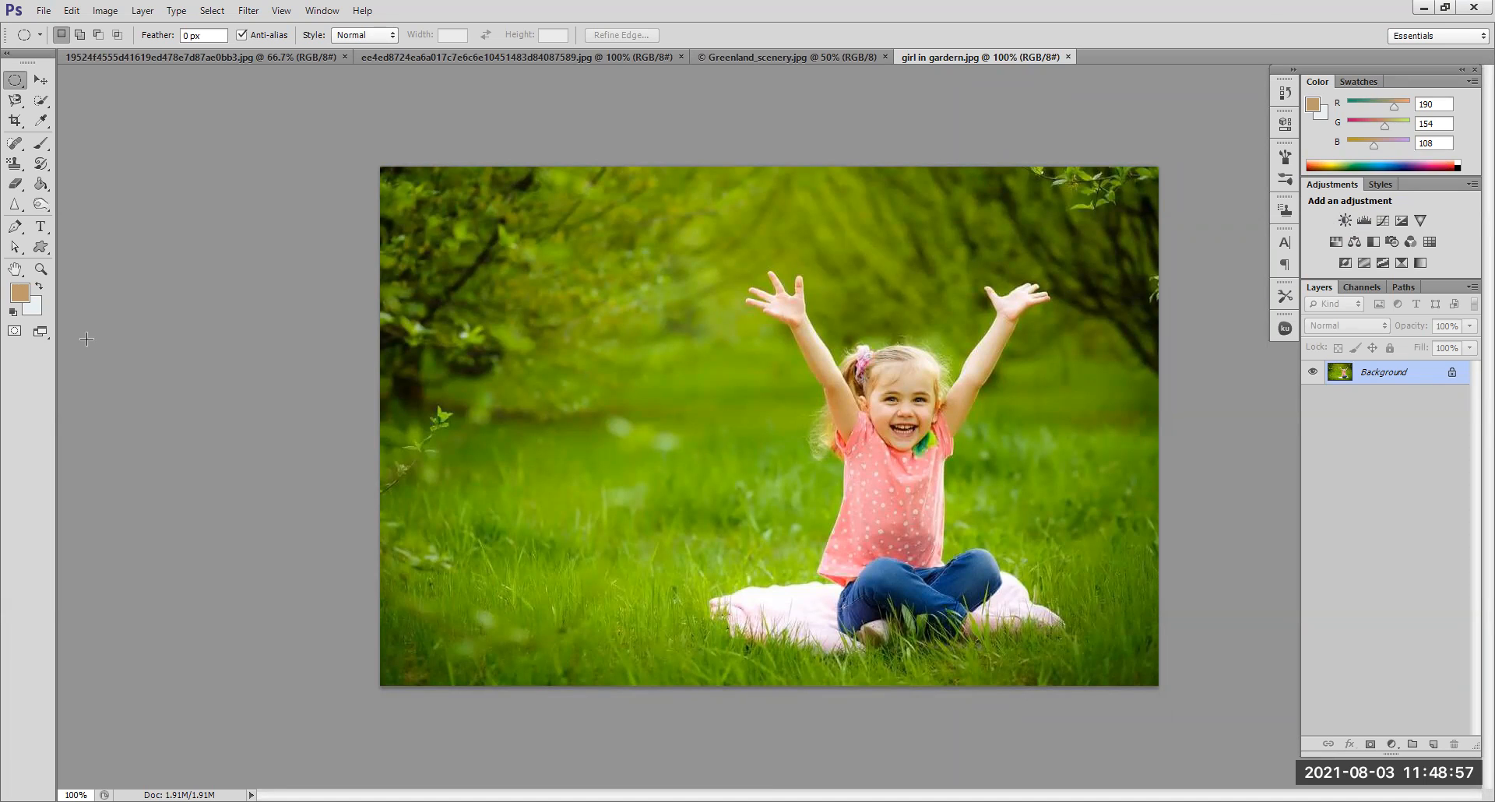
left_click(45, 12)
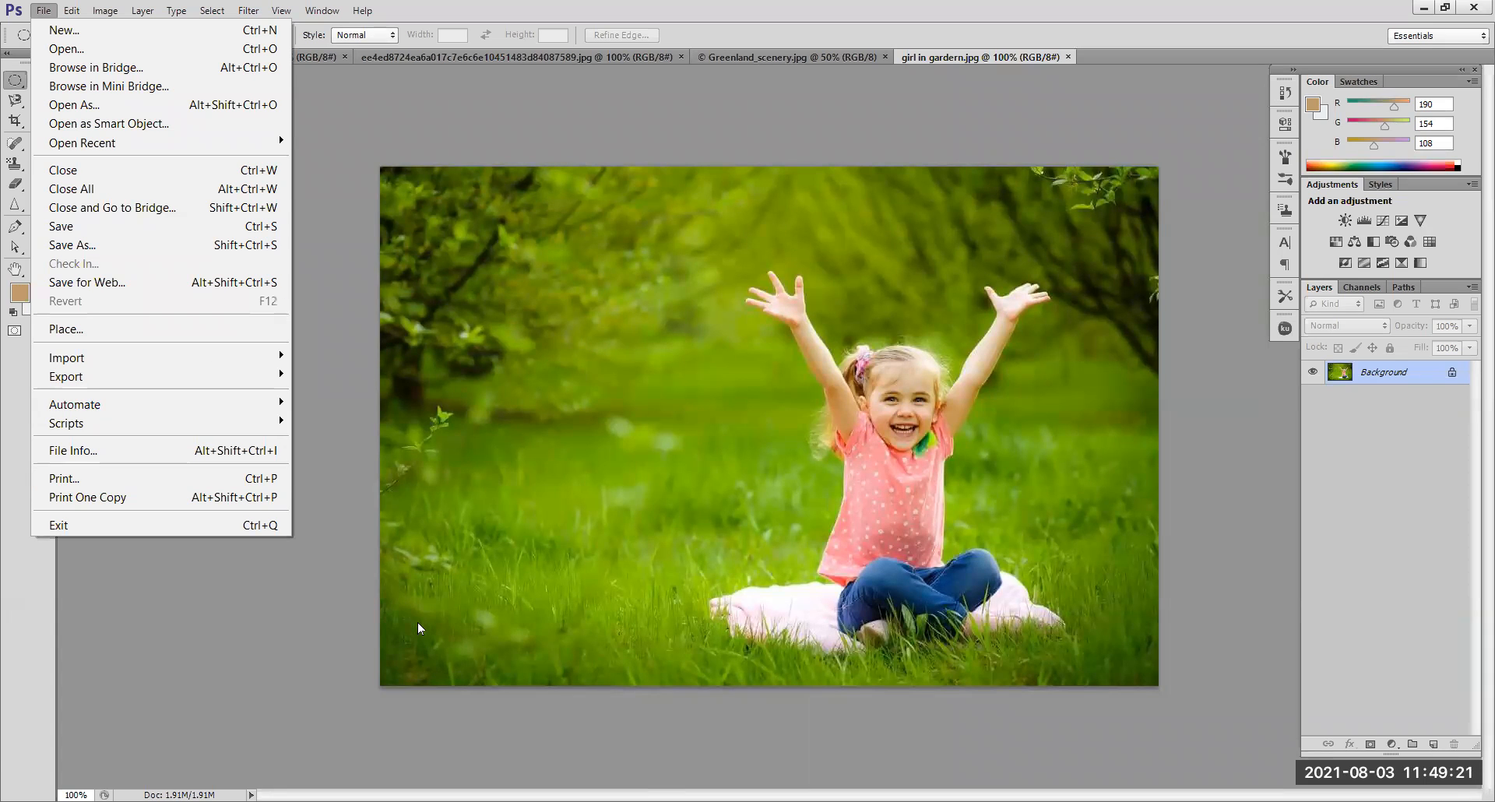
left_click(366, 236)
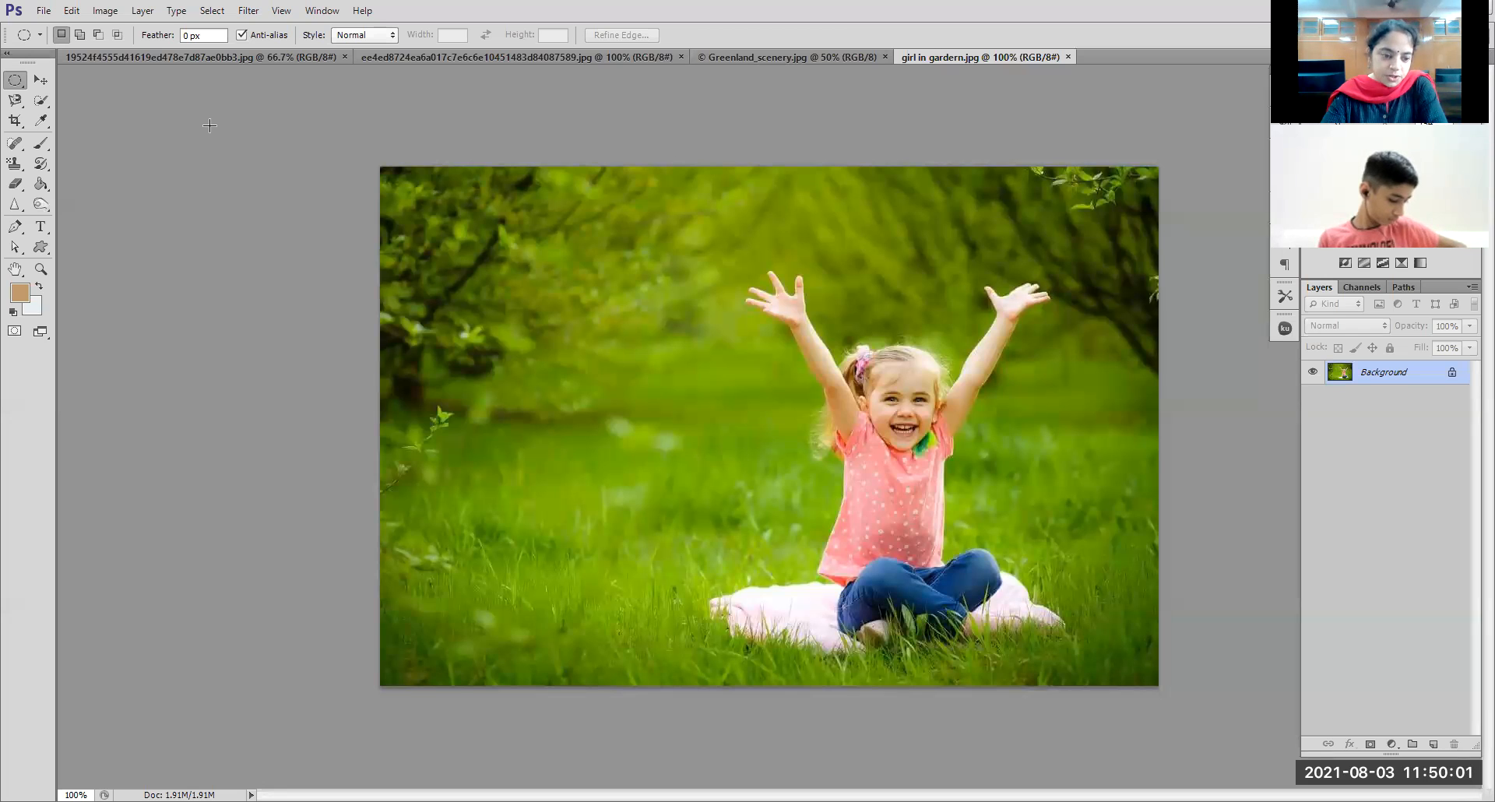
Step: Select the girl with a loose freehand Lasso outline around her arms, head, body and legs
left_click(17, 104)
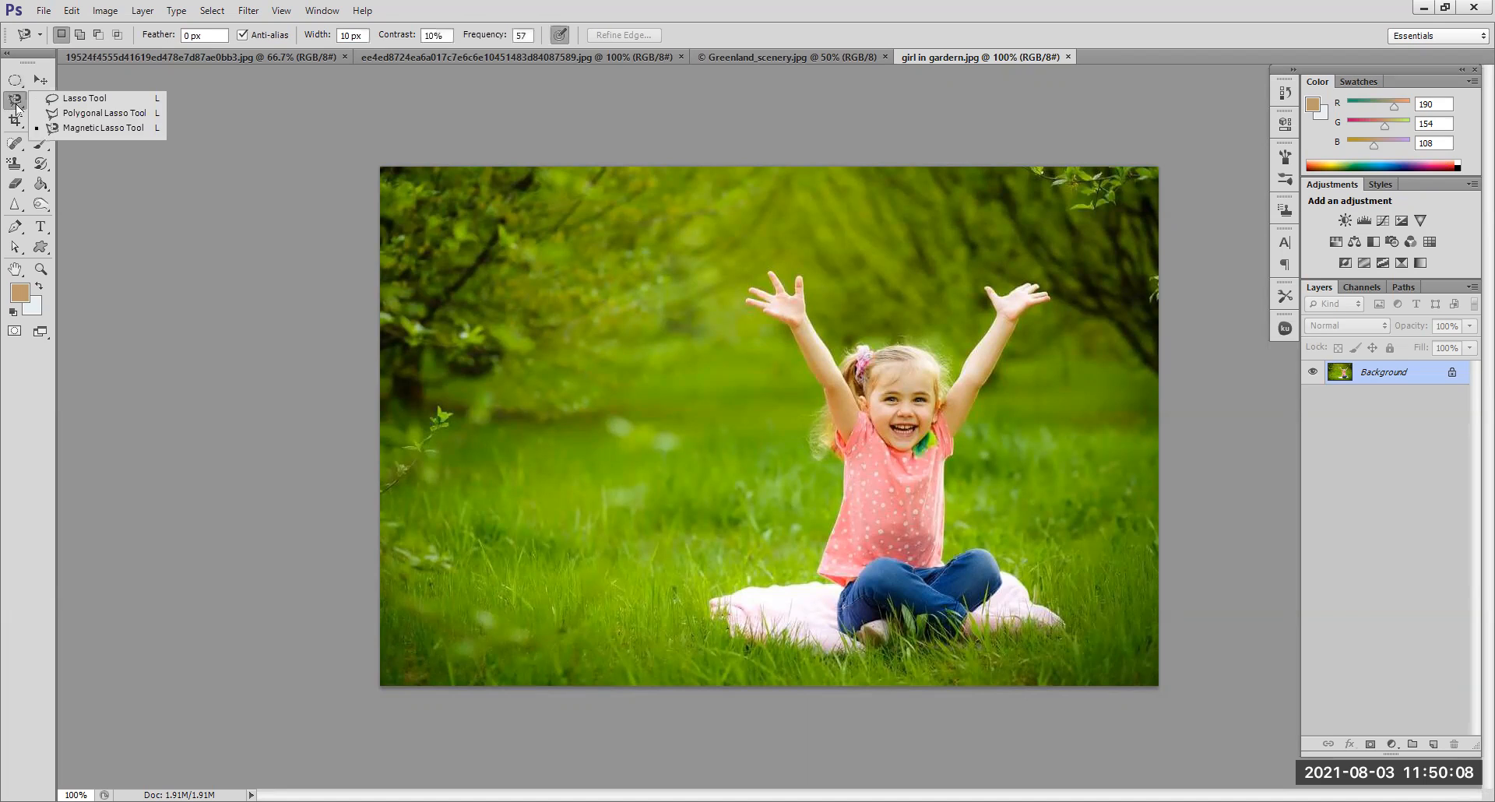
left_click(70, 99)
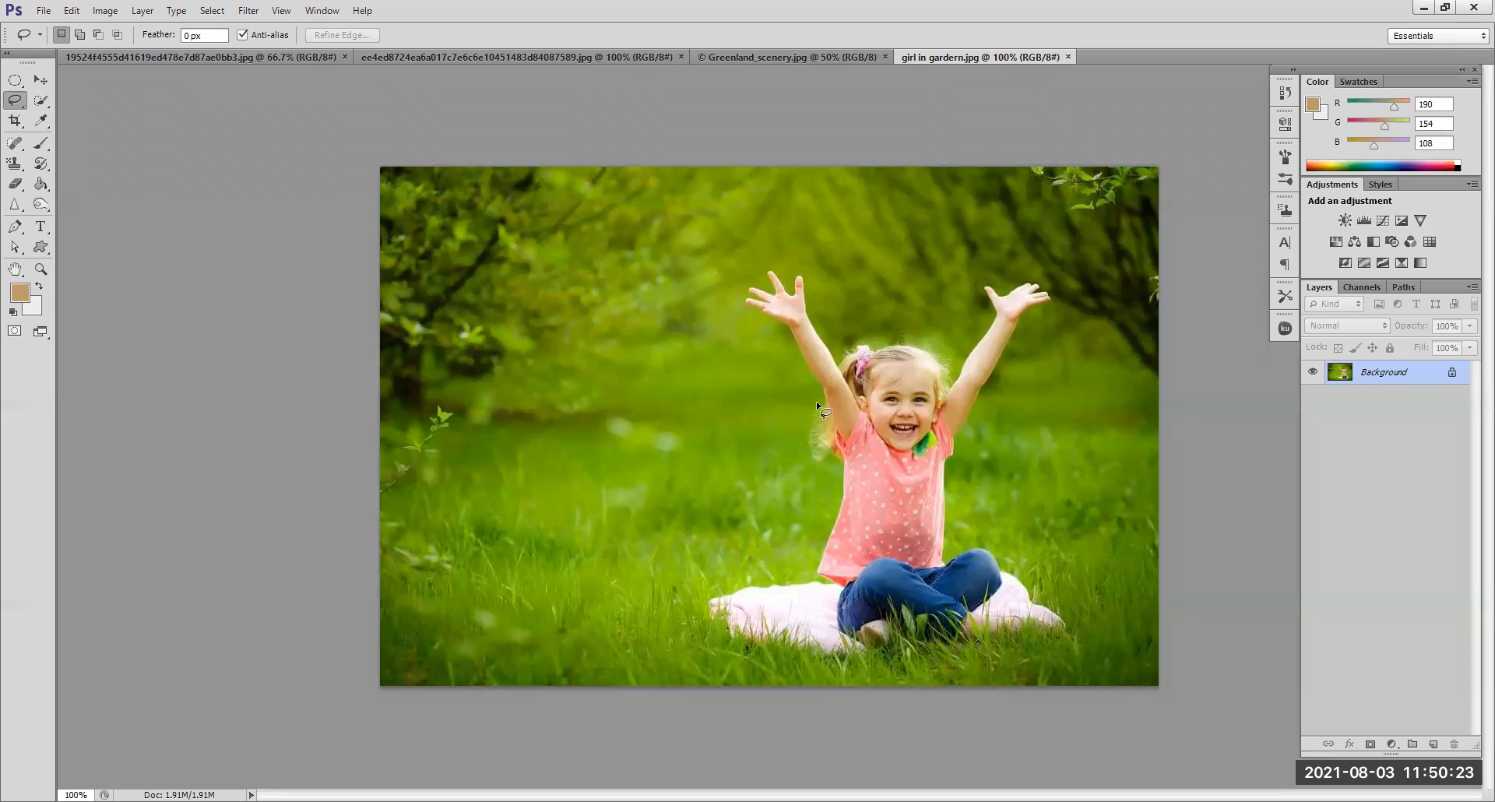
mouse_move(789, 358)
left_mouse_down()
mouse_move(728, 308)
mouse_move(729, 281)
mouse_move(760, 258)
mouse_move(826, 276)
mouse_move(821, 302)
mouse_move(863, 337)
mouse_move(960, 344)
mouse_move(974, 275)
mouse_move(1065, 280)
mouse_move(1071, 298)
mouse_move(1020, 363)
left_mouse_up()
left_click_drag(989, 417, 967, 459)
left_click_drag(979, 538, 1019, 557)
mouse_move(1070, 605)
left_mouse_down()
mouse_move(1069, 644)
mouse_move(1014, 636)
mouse_move(859, 662)
mouse_move(815, 624)
left_mouse_up()
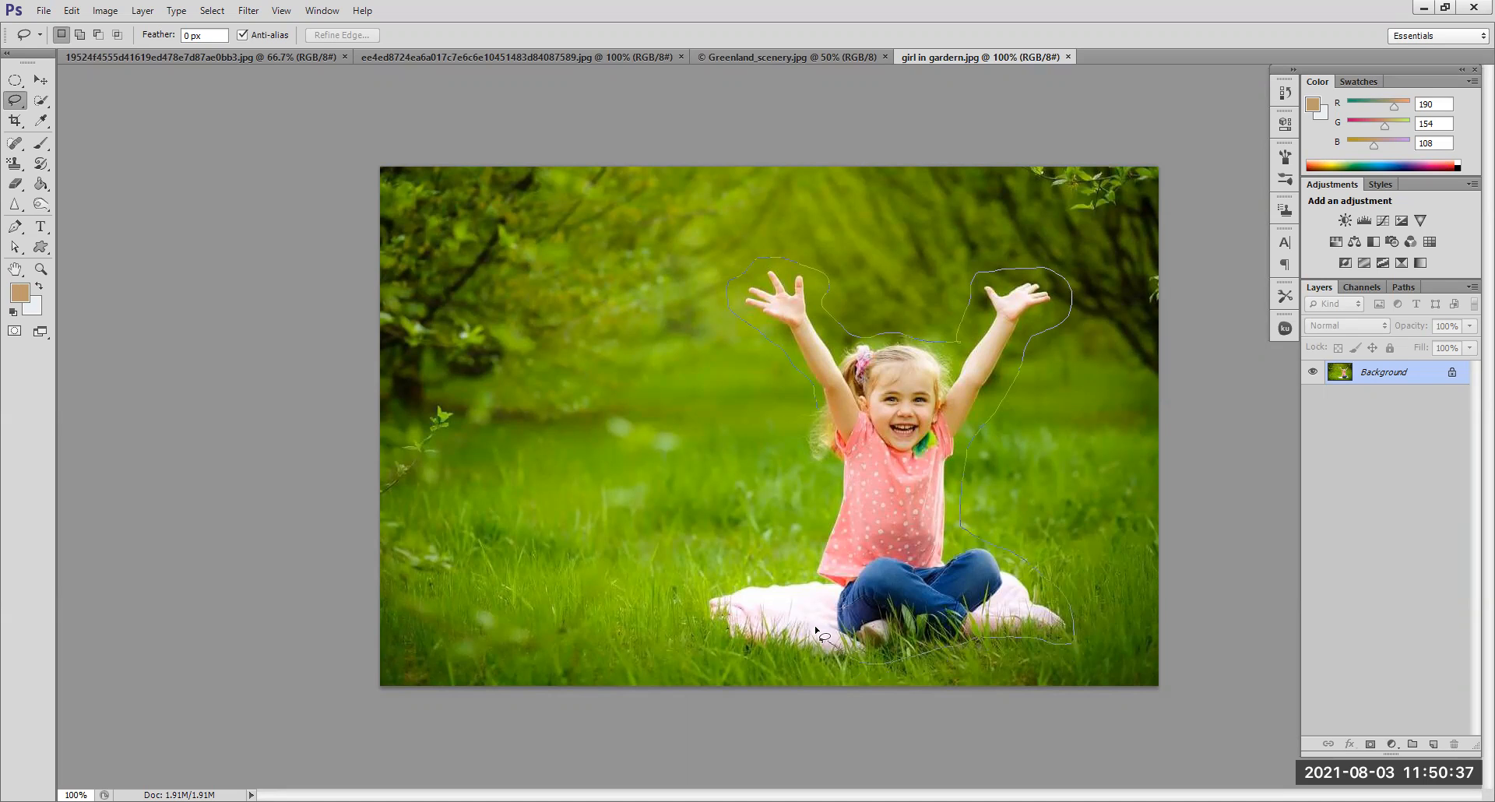
left_click_drag(804, 571, 791, 488)
mouse_move(789, 408)
left_mouse_down()
mouse_move(793, 395)
mouse_move(815, 408)
left_mouse_up()
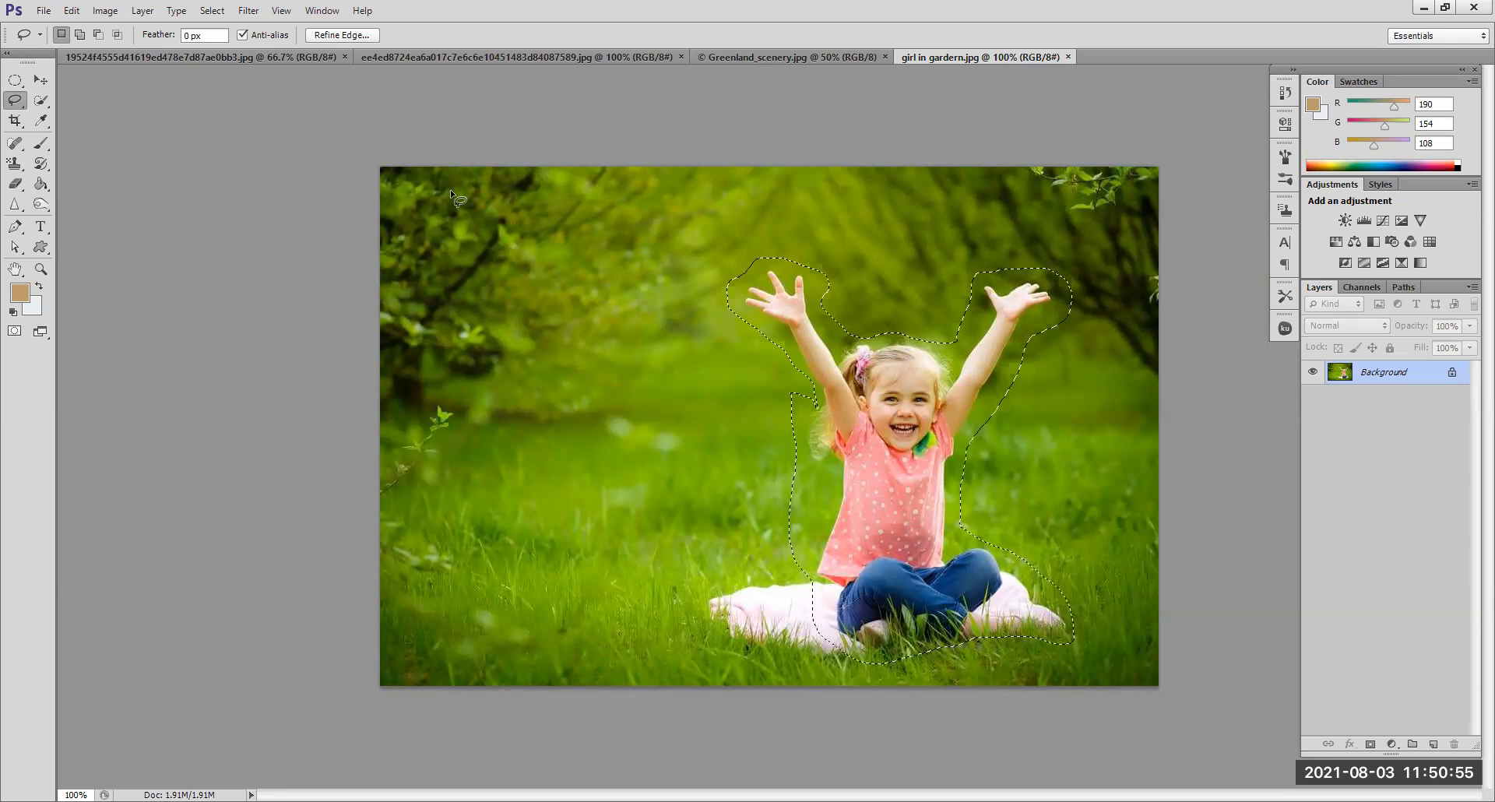
Step: Replace the freehand selection with a straight-segment Polygonal Lasso selection around the whole girl
right_click(15, 101)
left_click(93, 113)
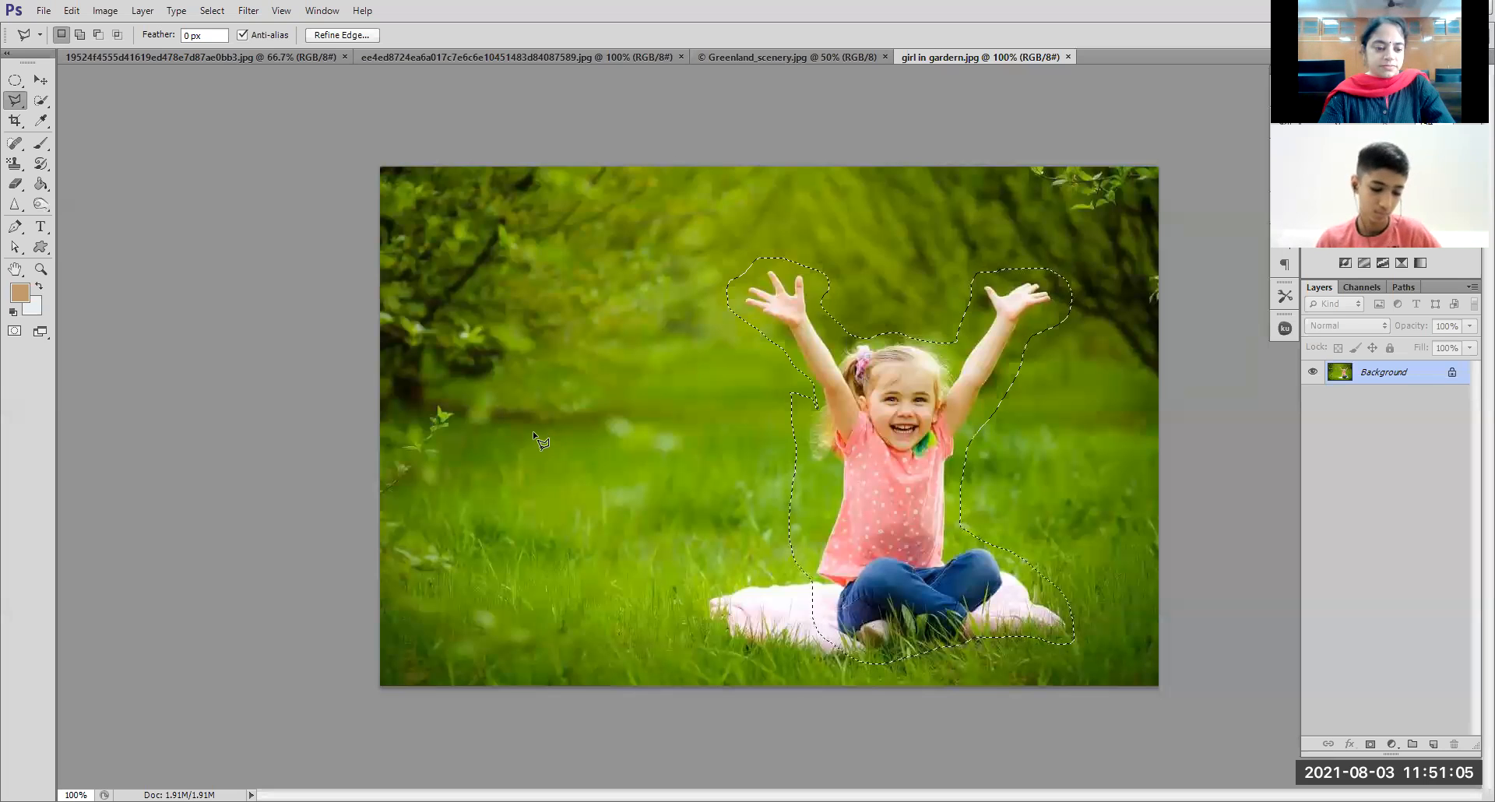
key("ctrl+d")
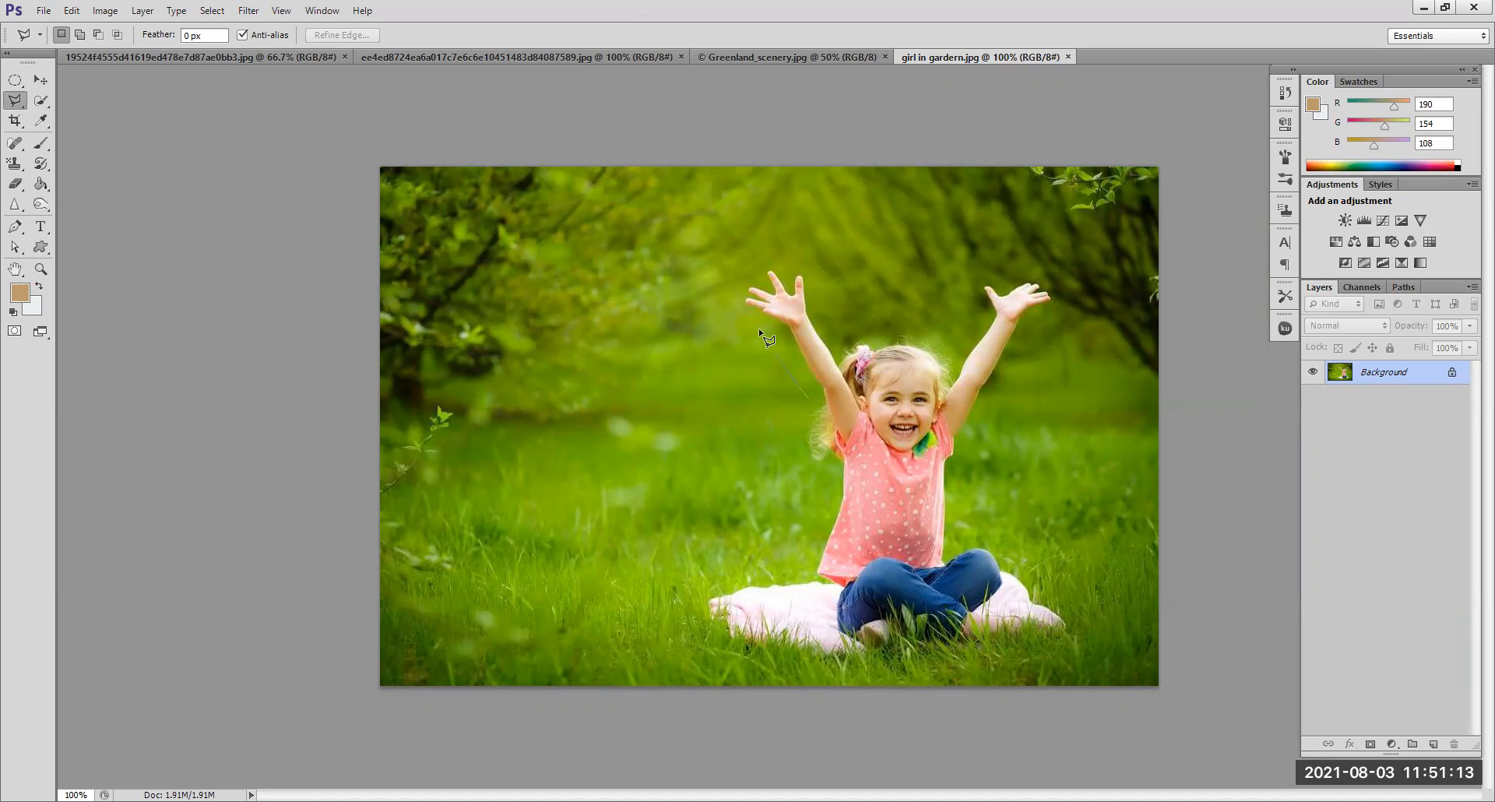
left_click(758, 256)
left_click(835, 334)
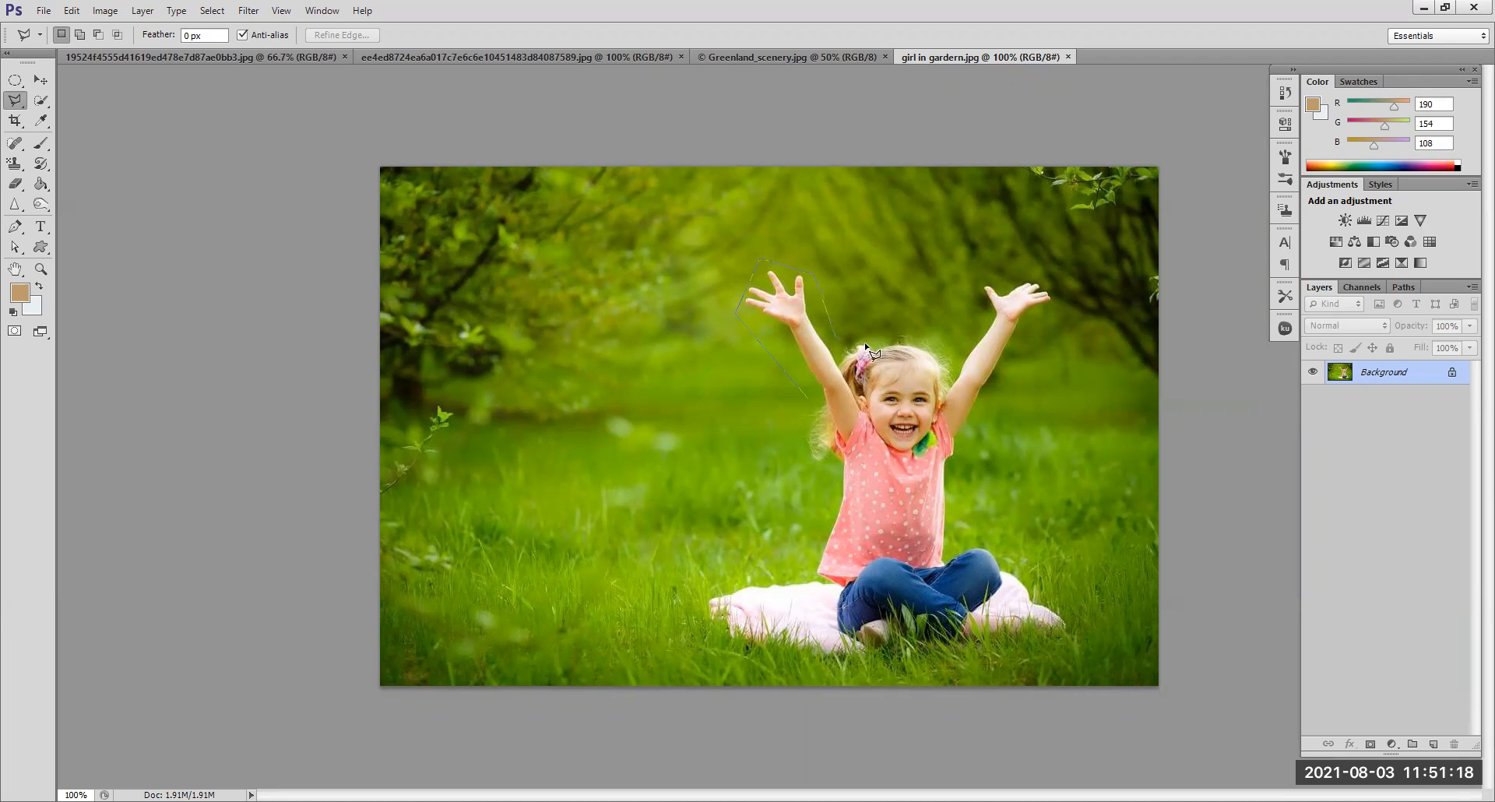
left_click(924, 324)
left_click(977, 313)
left_click(1012, 347)
left_click(973, 521)
left_click(1076, 624)
left_click(1002, 643)
left_click(839, 666)
left_click(781, 635)
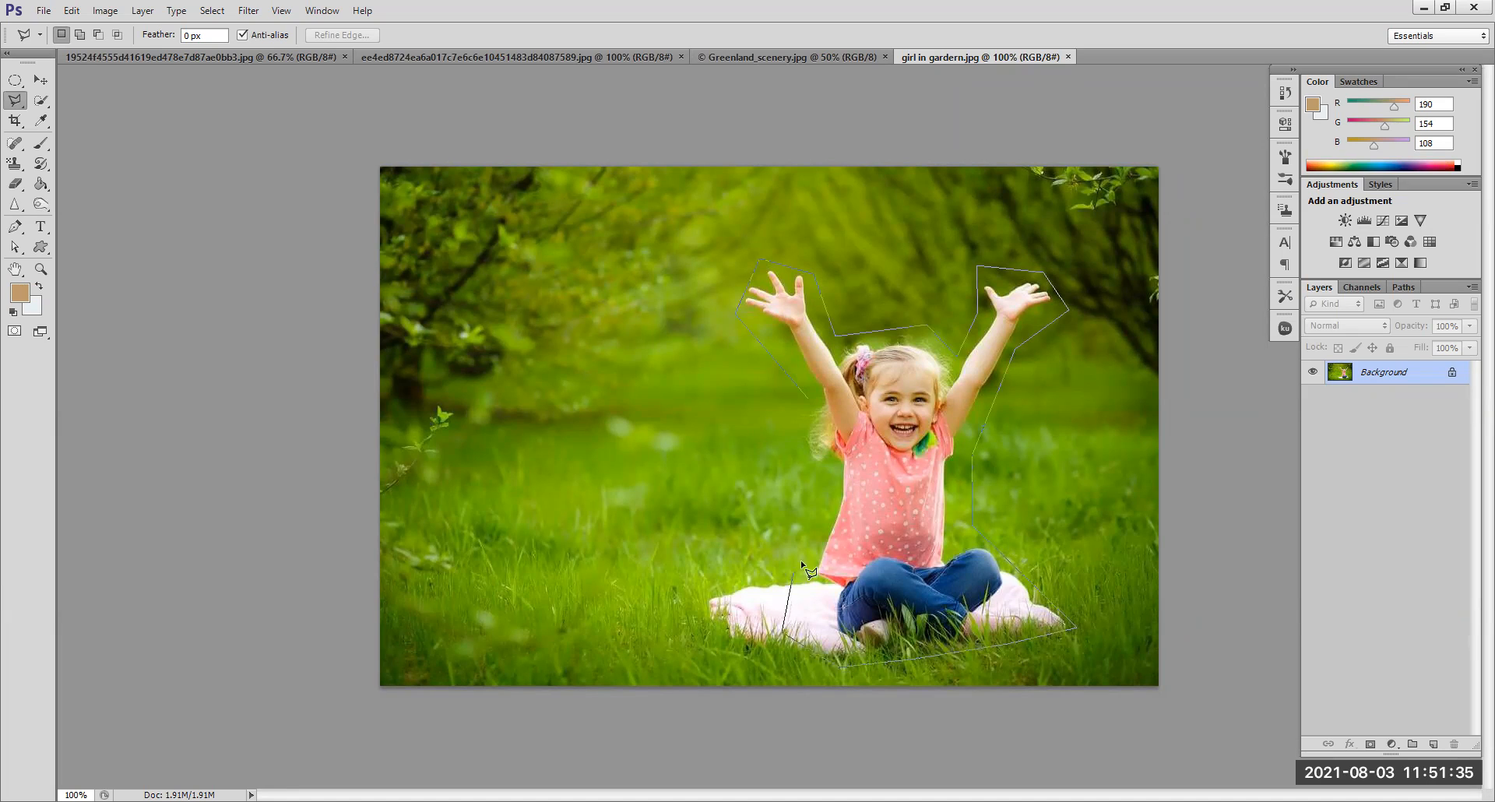
left_click(823, 535)
left_click(815, 462)
double_click(807, 399)
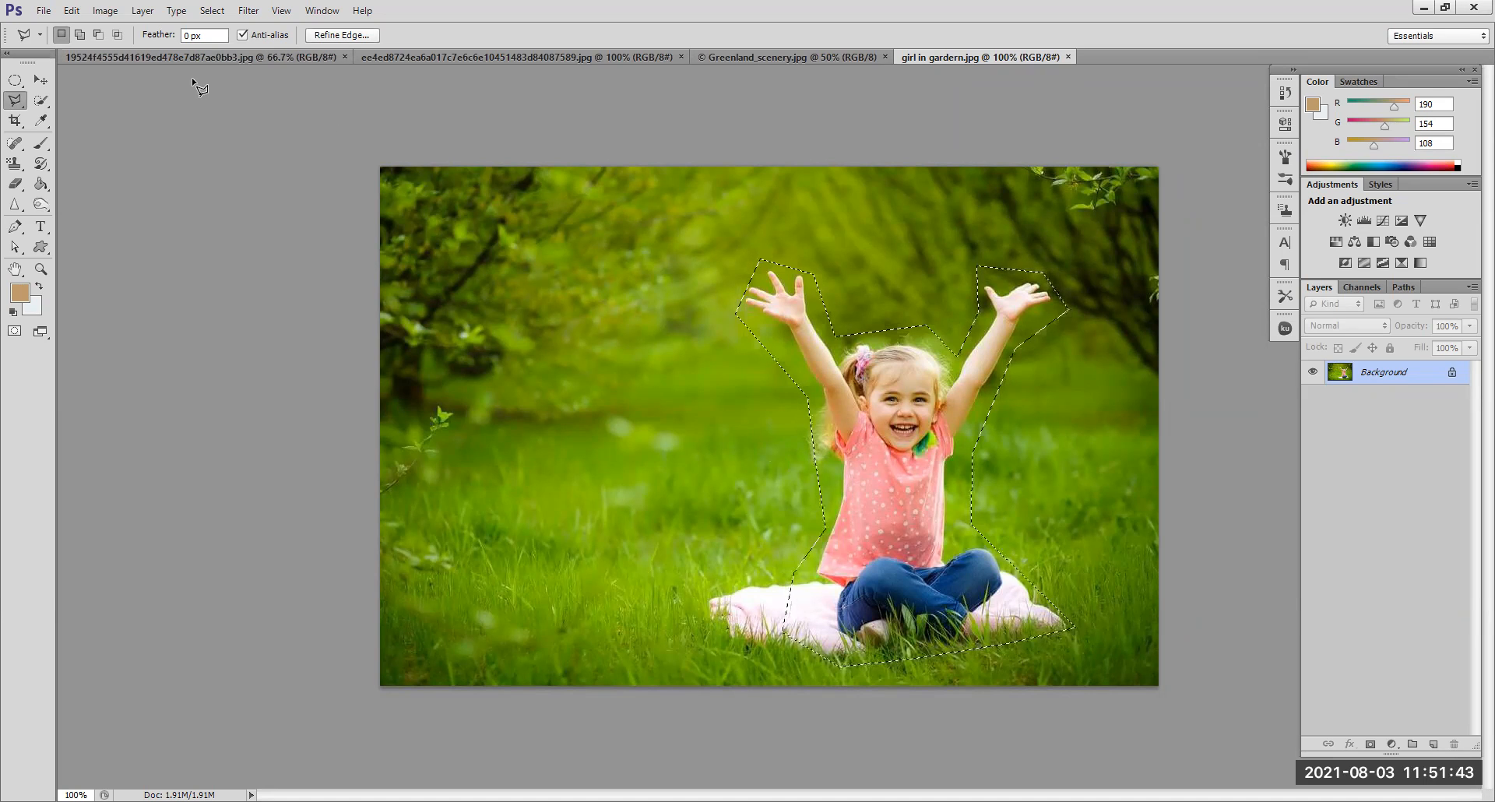
Step: Drop the polygonal selection and try the Magnetic Lasso along the girl's head, raised arm and side down to her knee
key("ctrl+d")
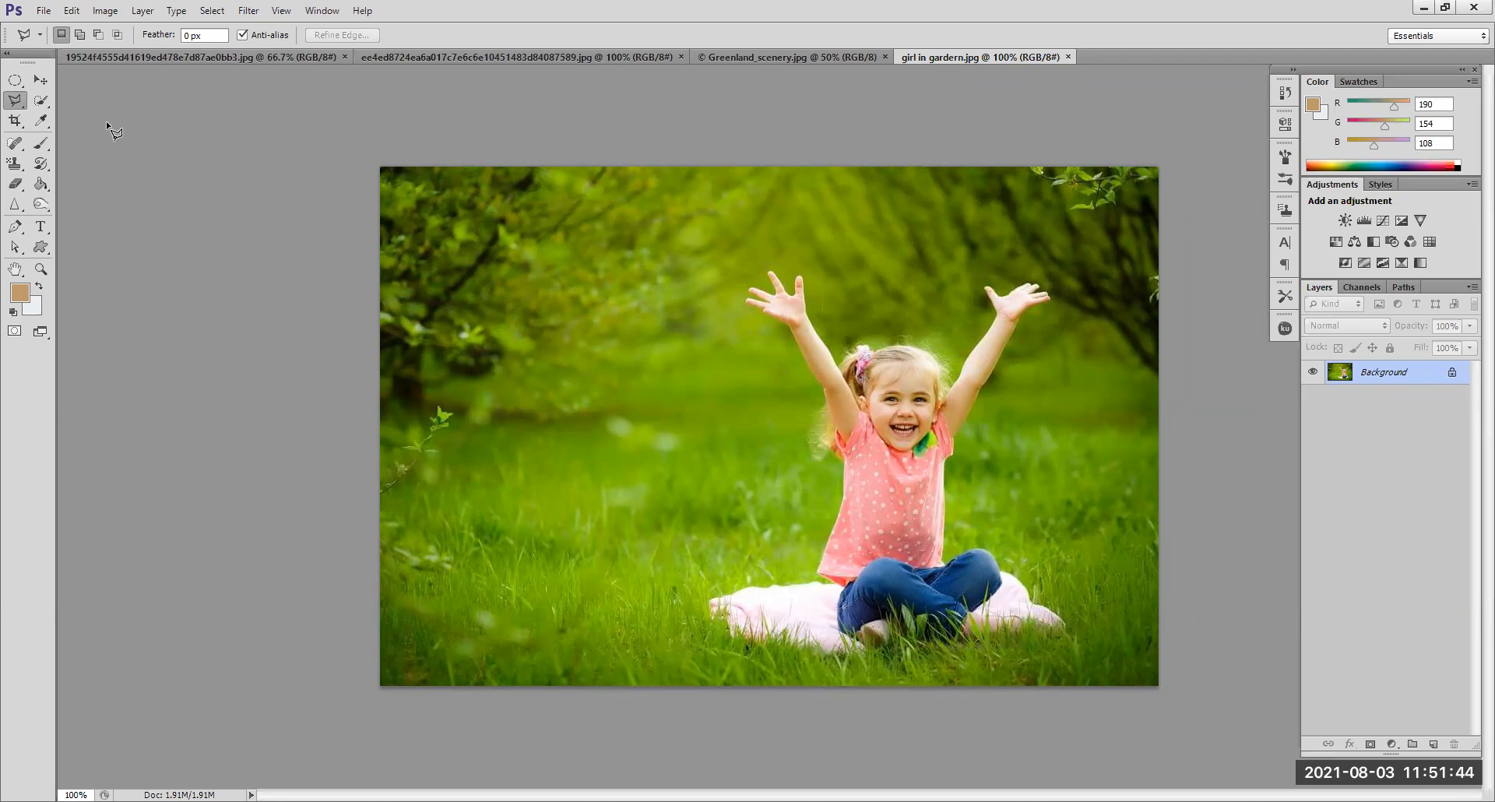
right_click(9, 100)
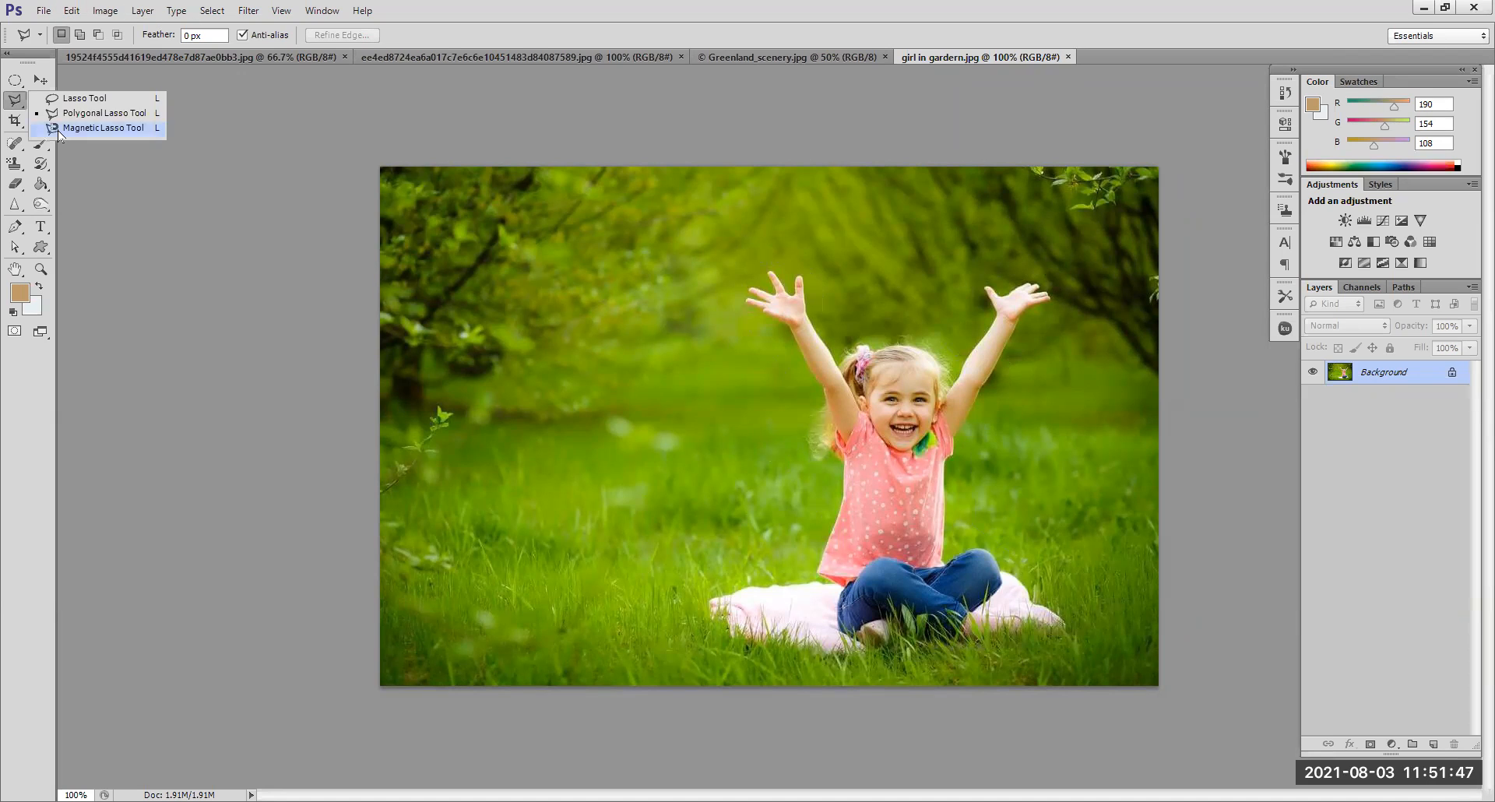
left_click(78, 130)
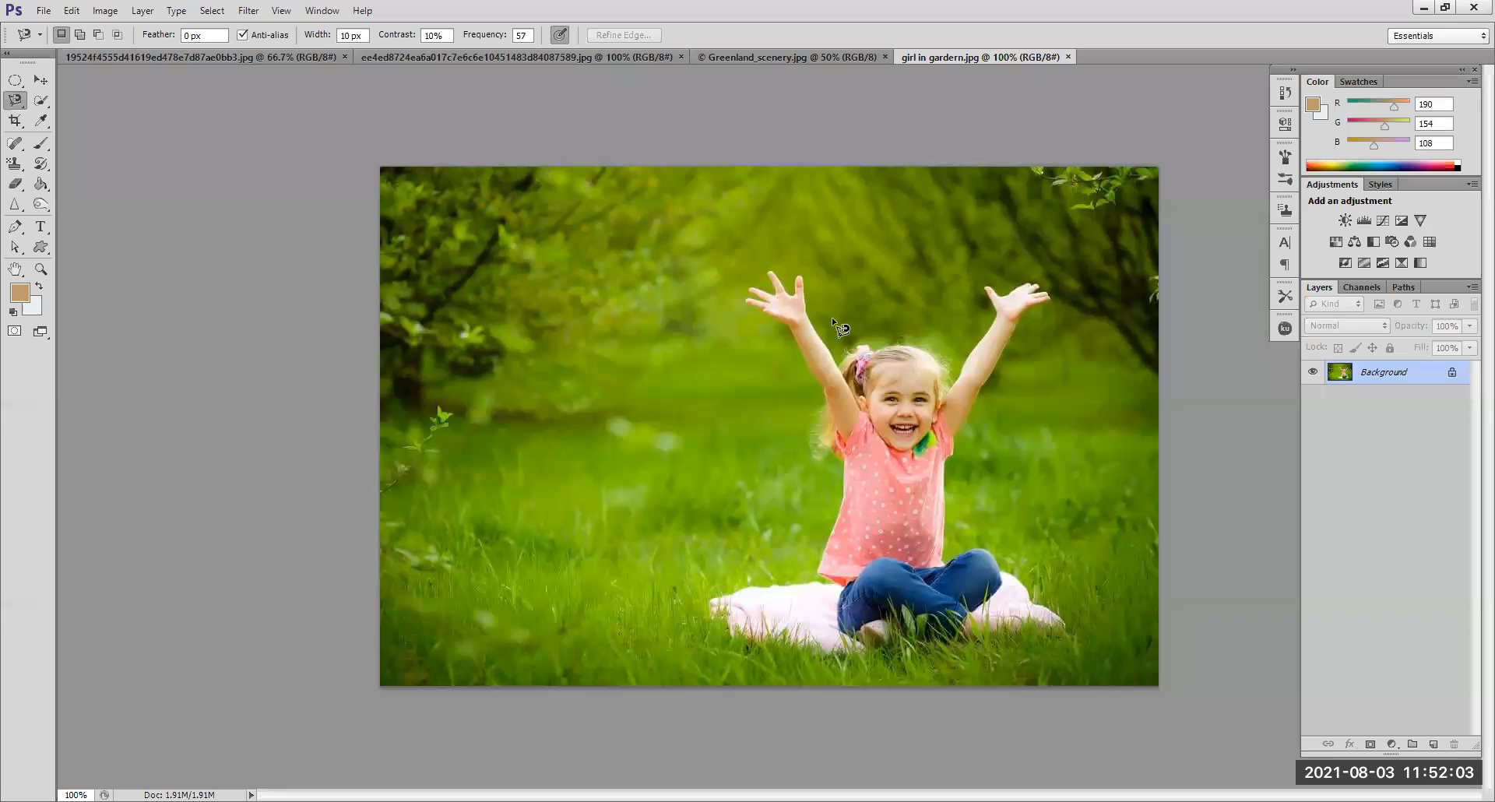
scroll(832, 316, "up", 3)
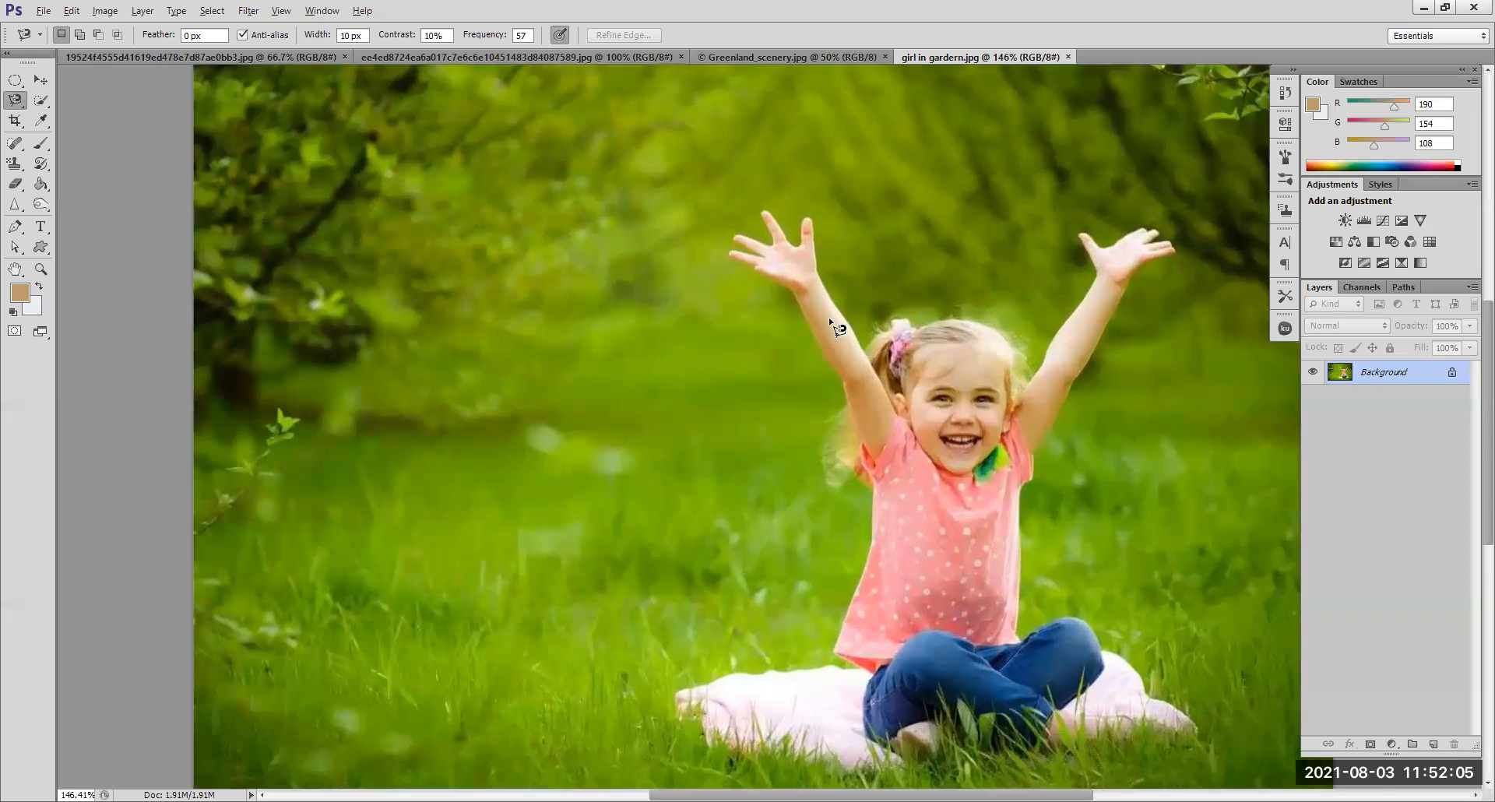
key("alt")
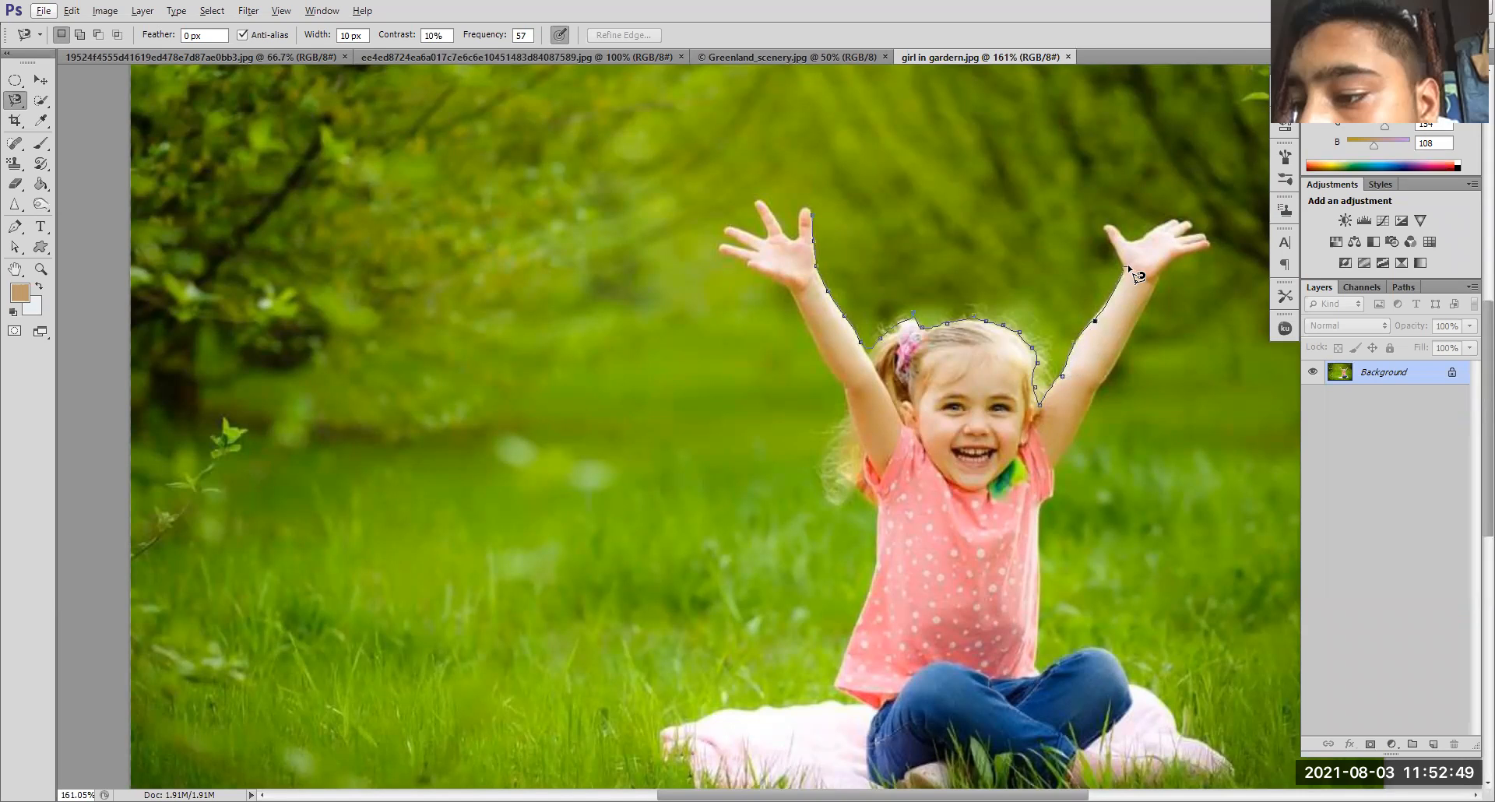
left_click(1111, 224)
left_click(1177, 219)
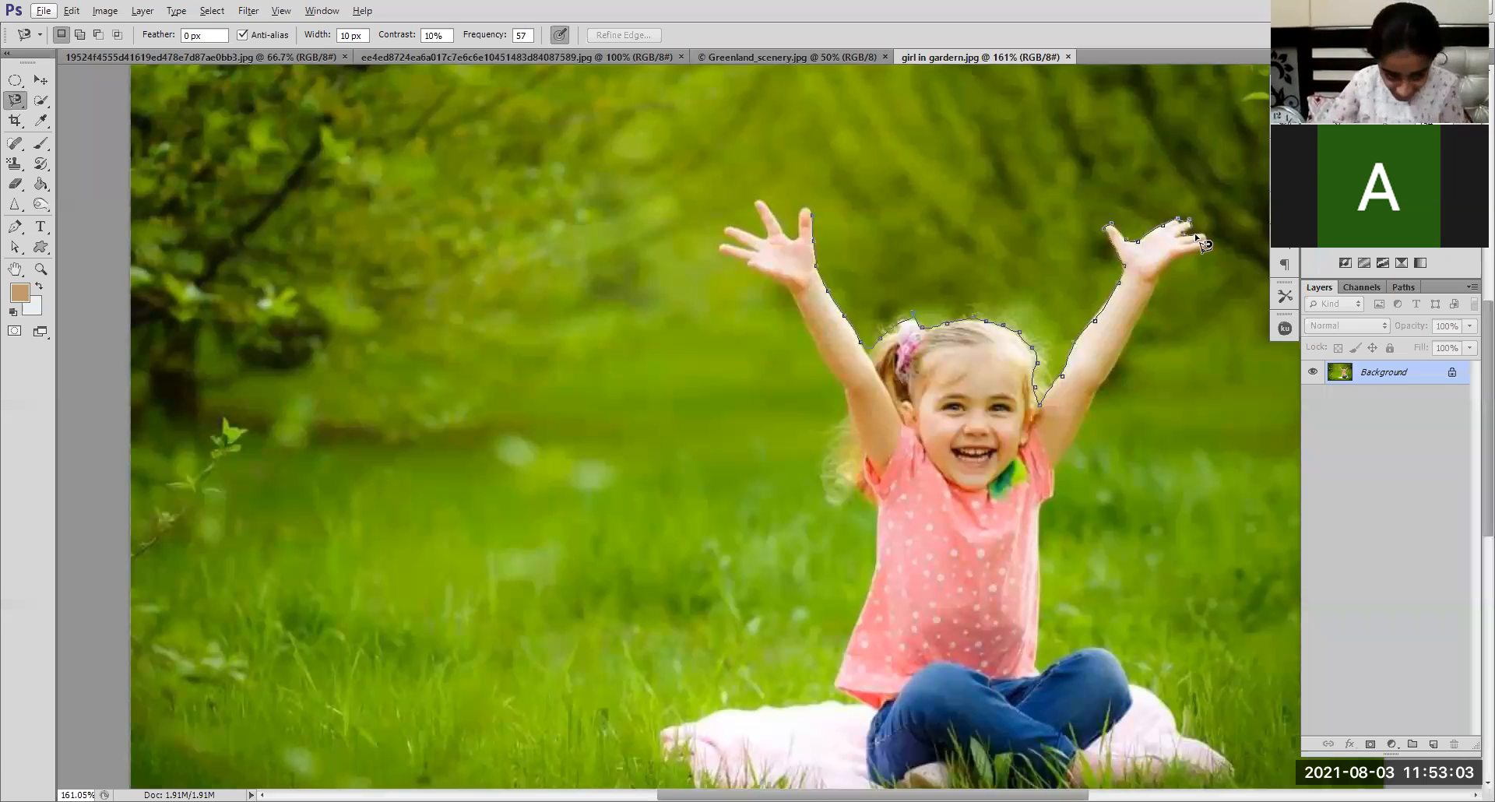
left_click(1205, 234)
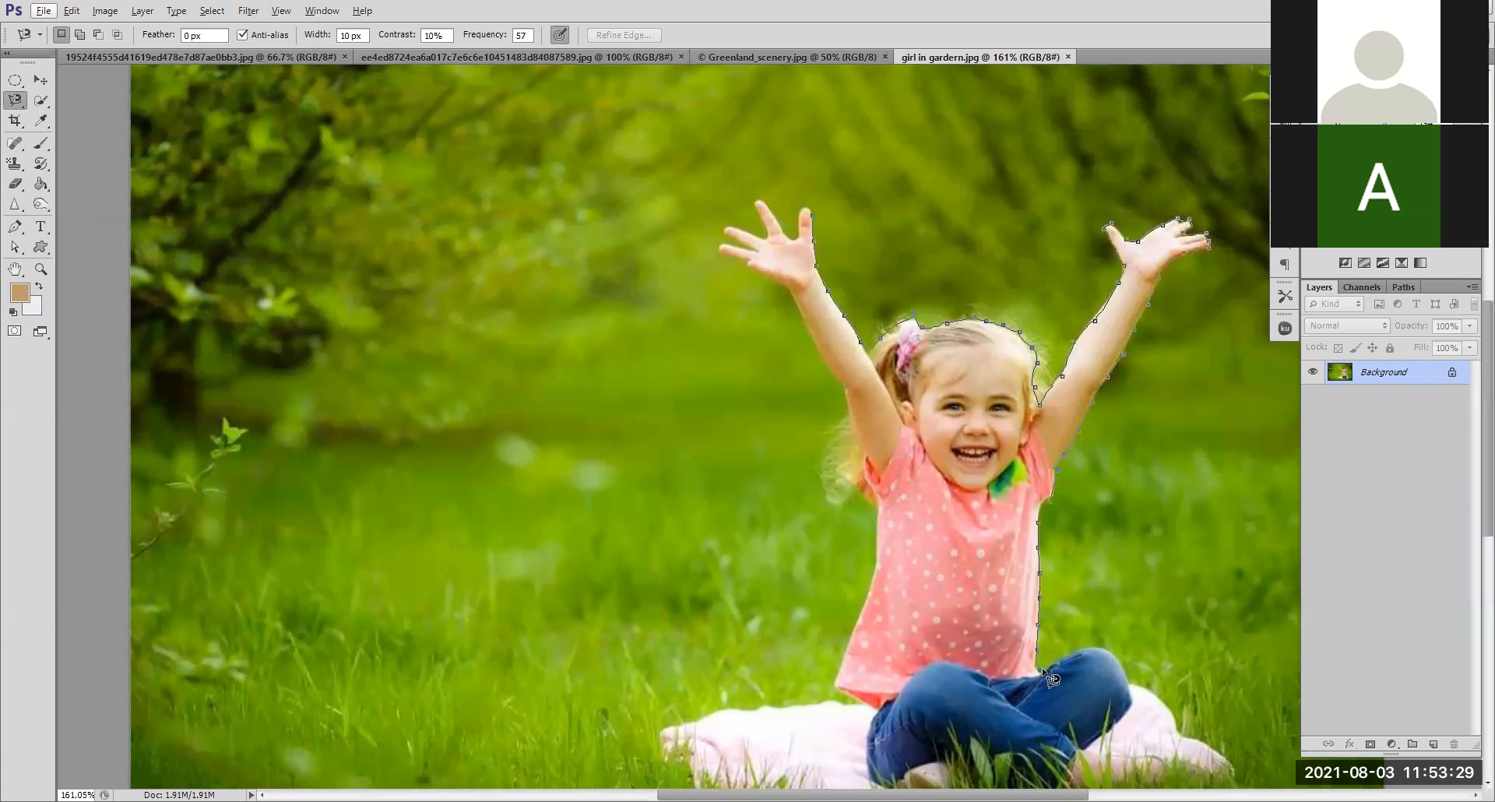
double_click(1107, 652)
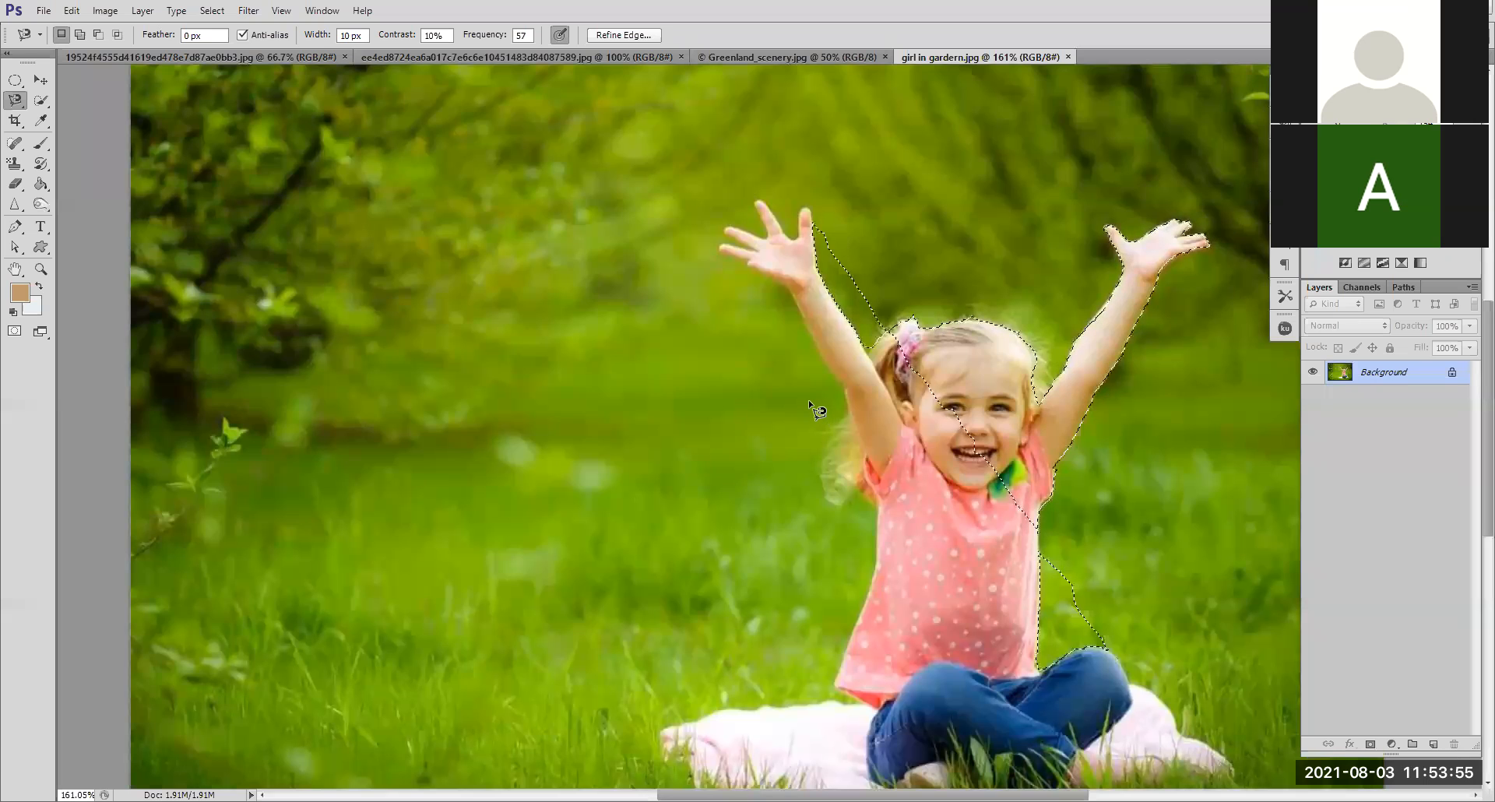
Step: Clear the partial Magnetic Lasso selection and choose the Quick Selection tool
key("ctrl+d")
left_click(41, 100)
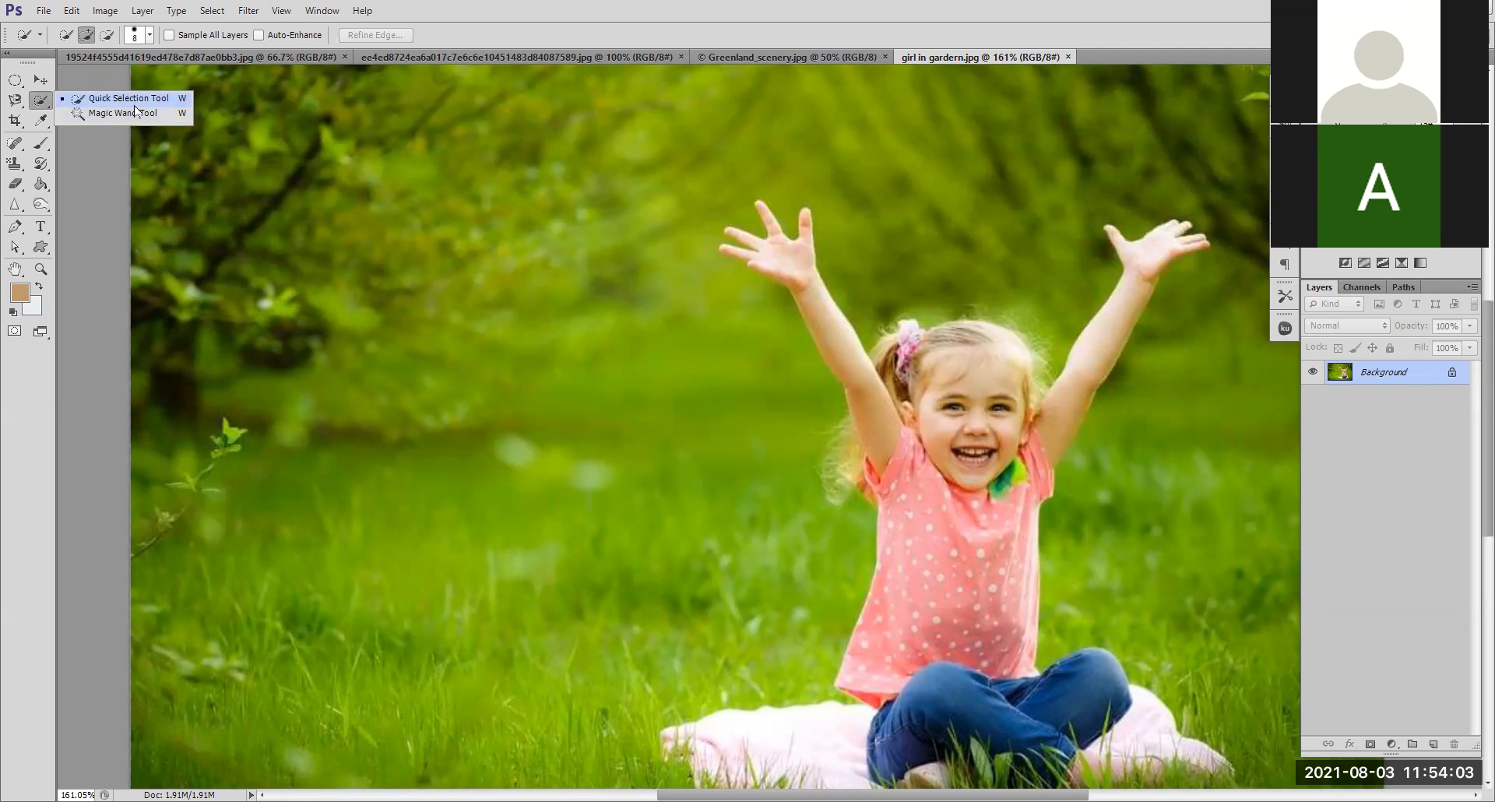
left_click(134, 106)
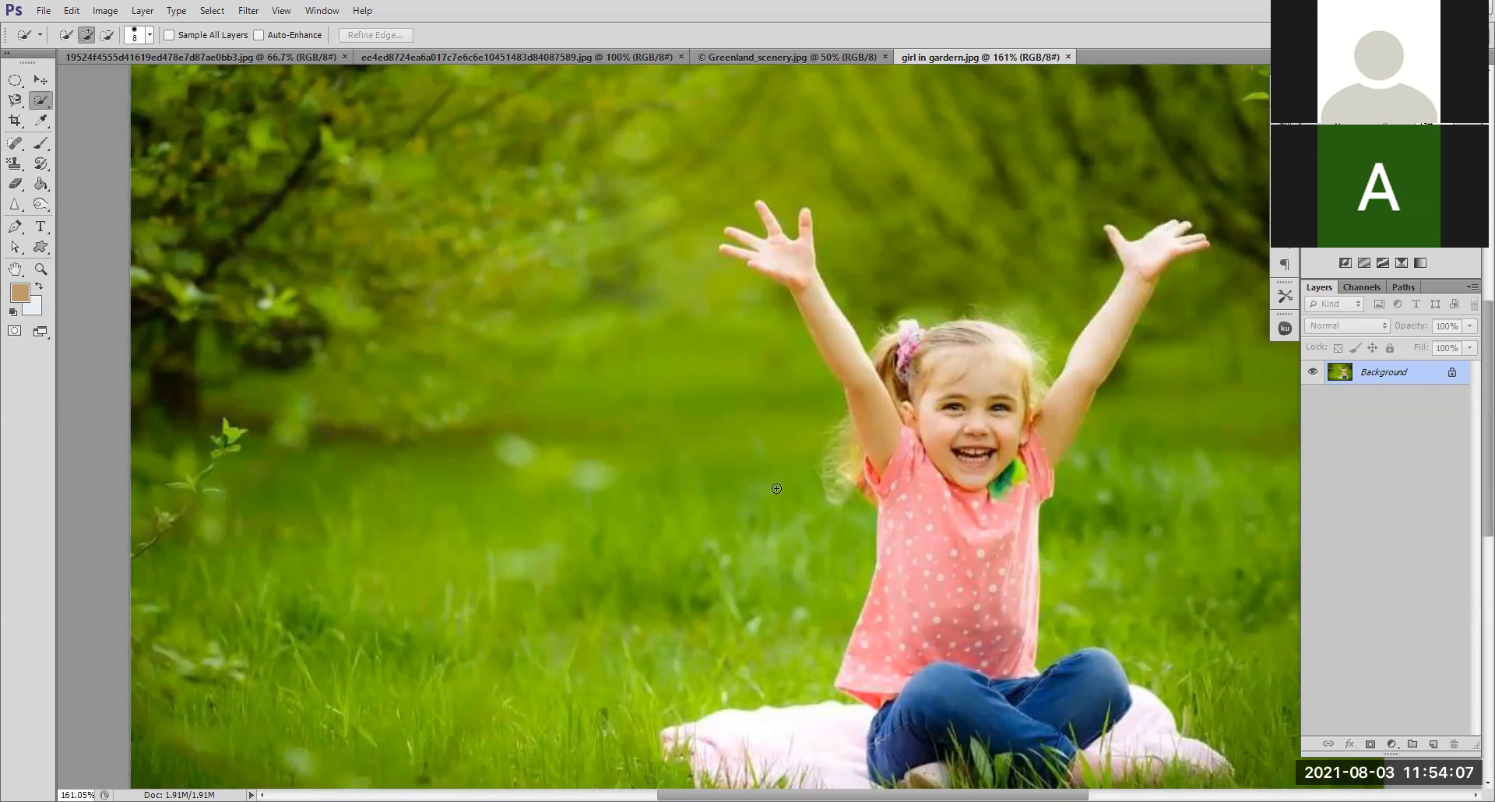
left_click(16, 101)
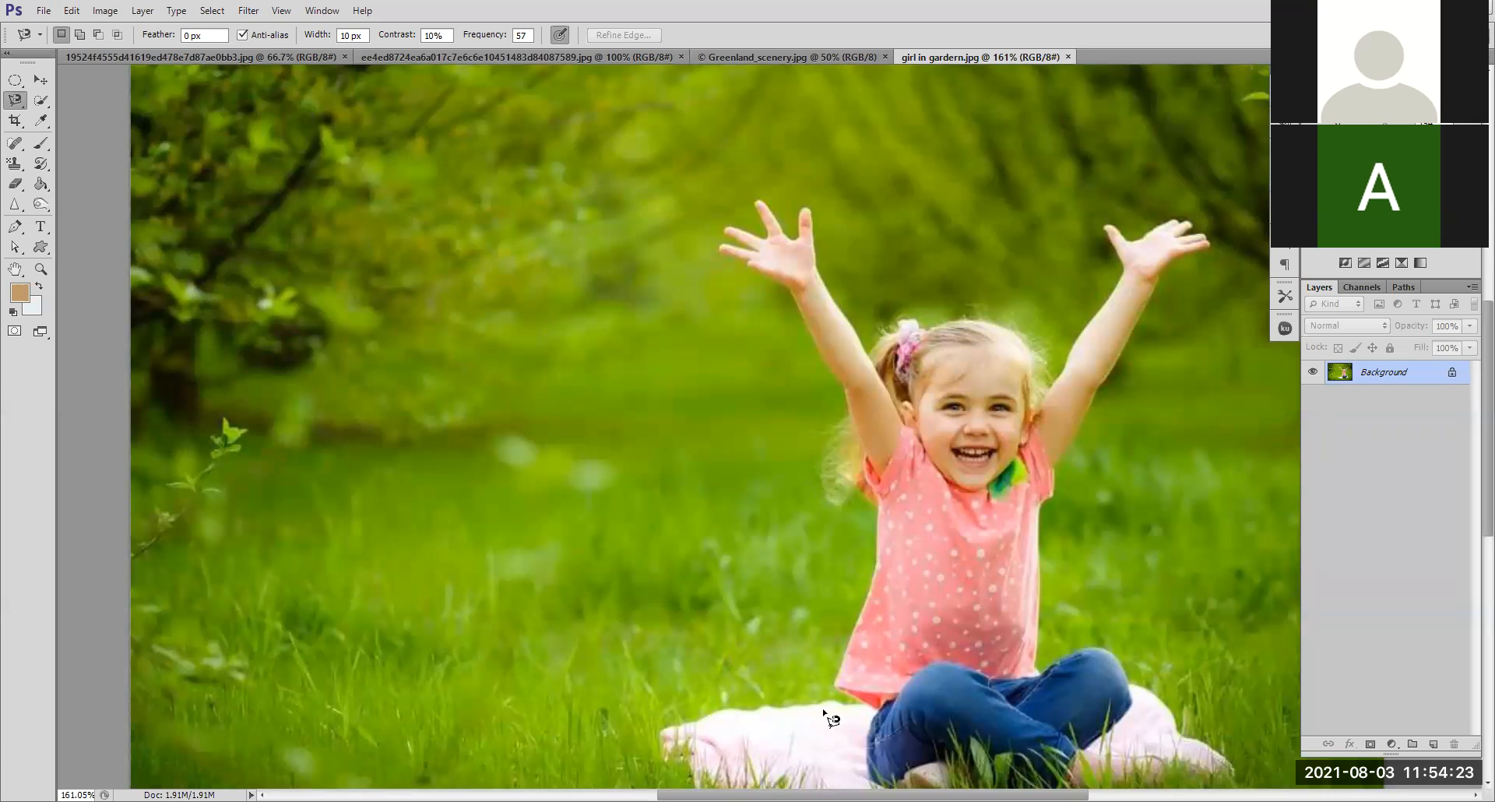
left_click(41, 100)
Step: Switch to the close-up portrait of the girl in the turquoise dress, keeping the Quick Selection tool active
left_click(397, 58)
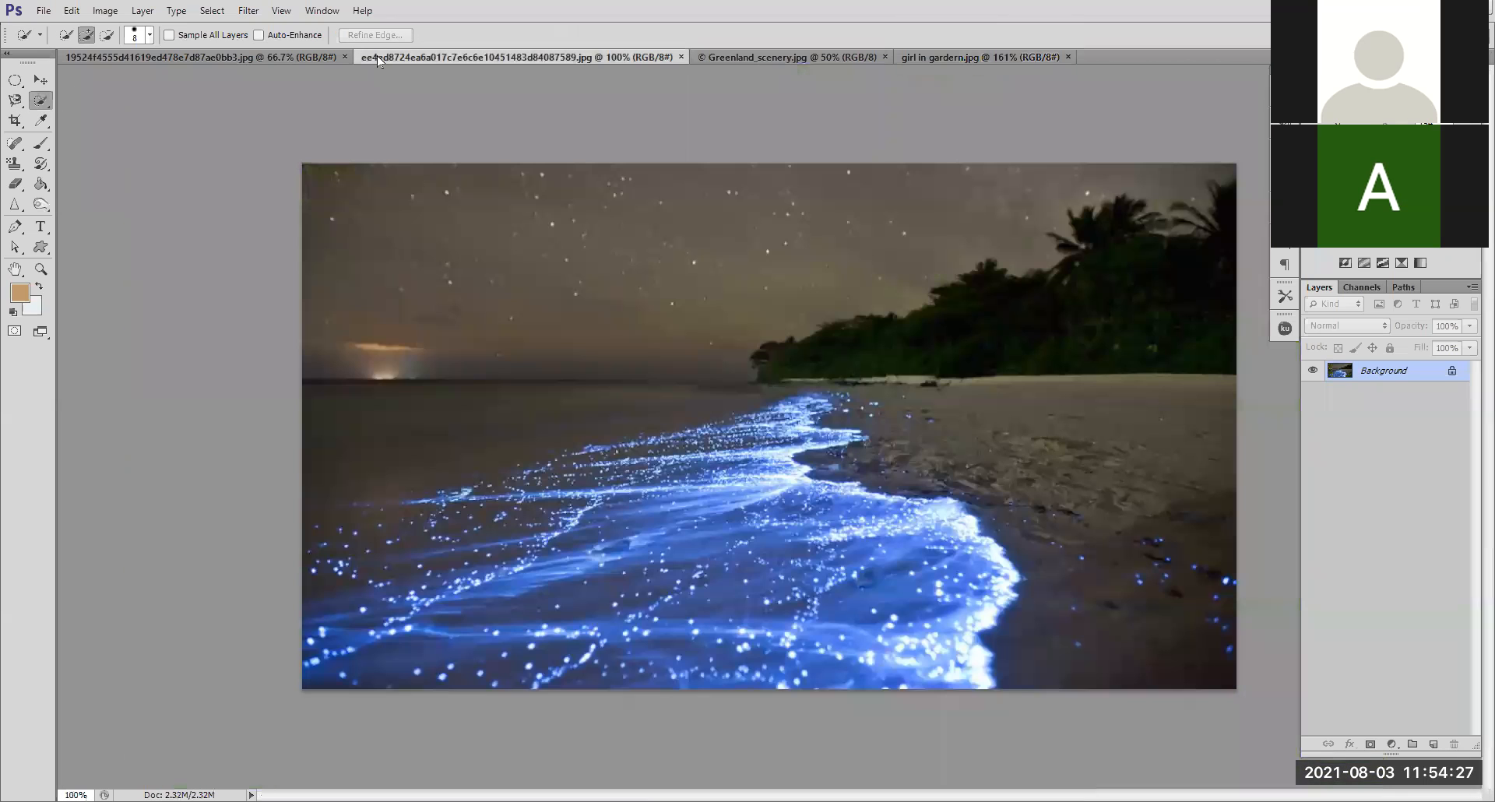
left_click(271, 61)
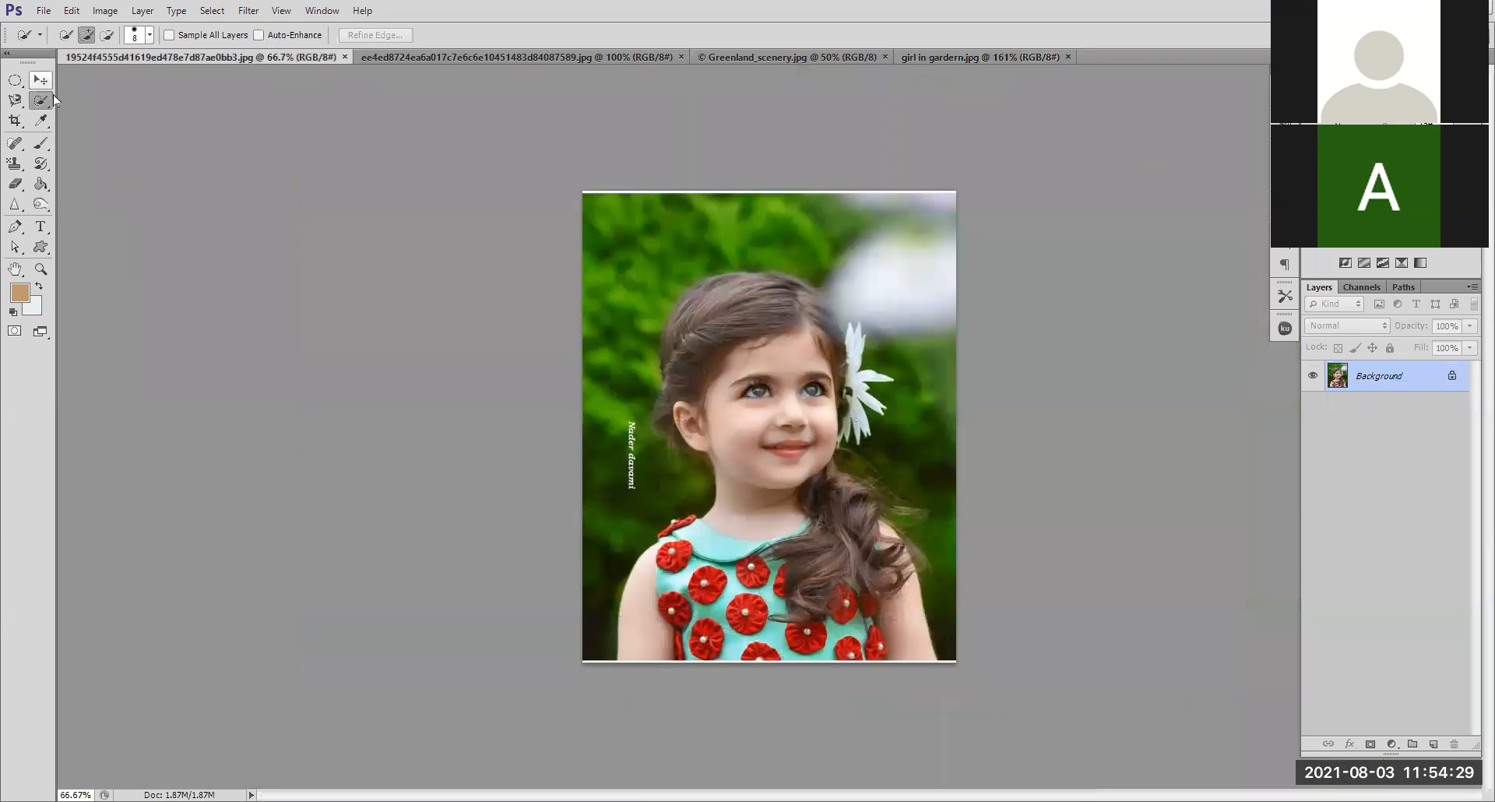
right_click(36, 102)
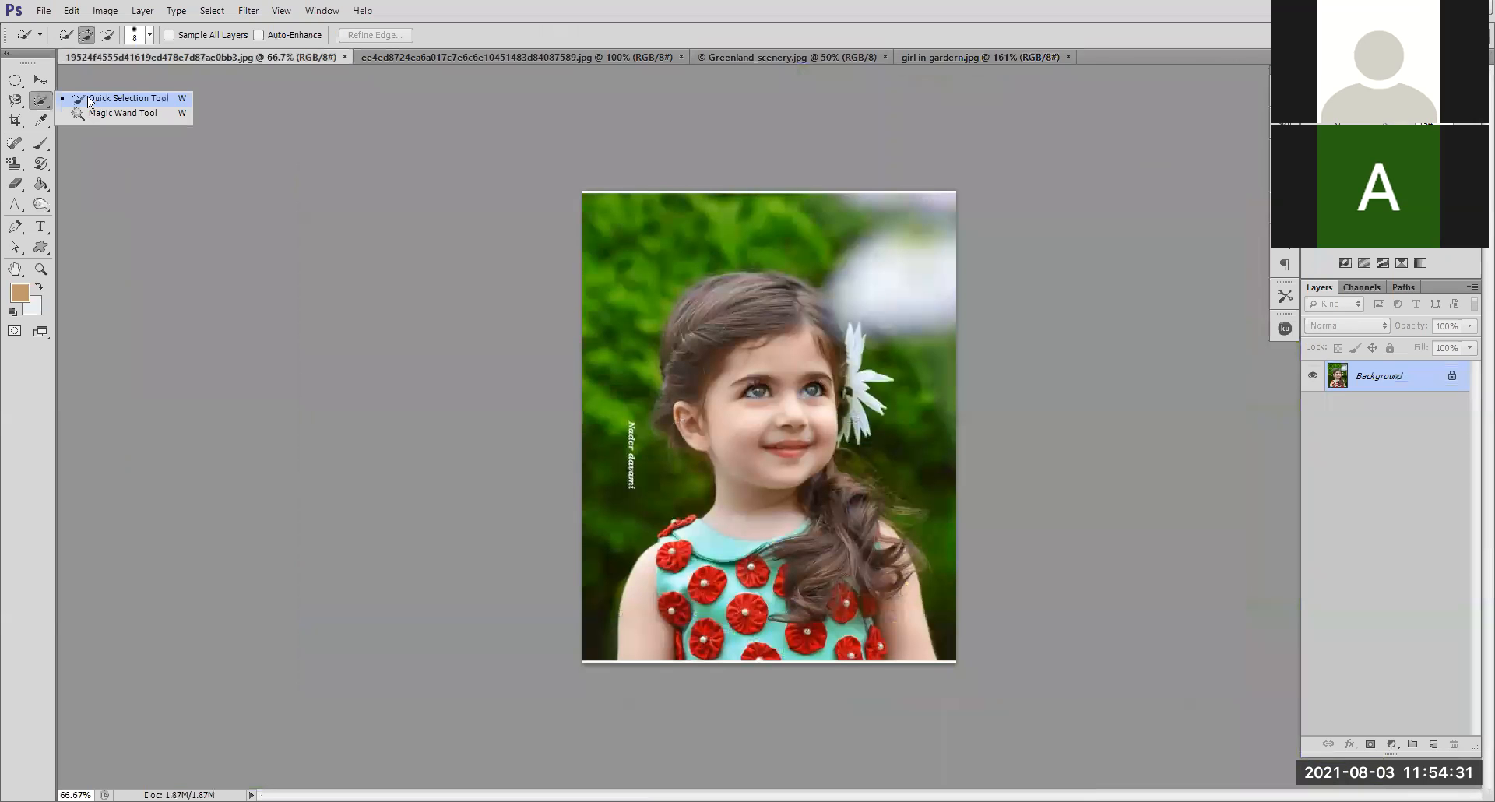
left_click(88, 99)
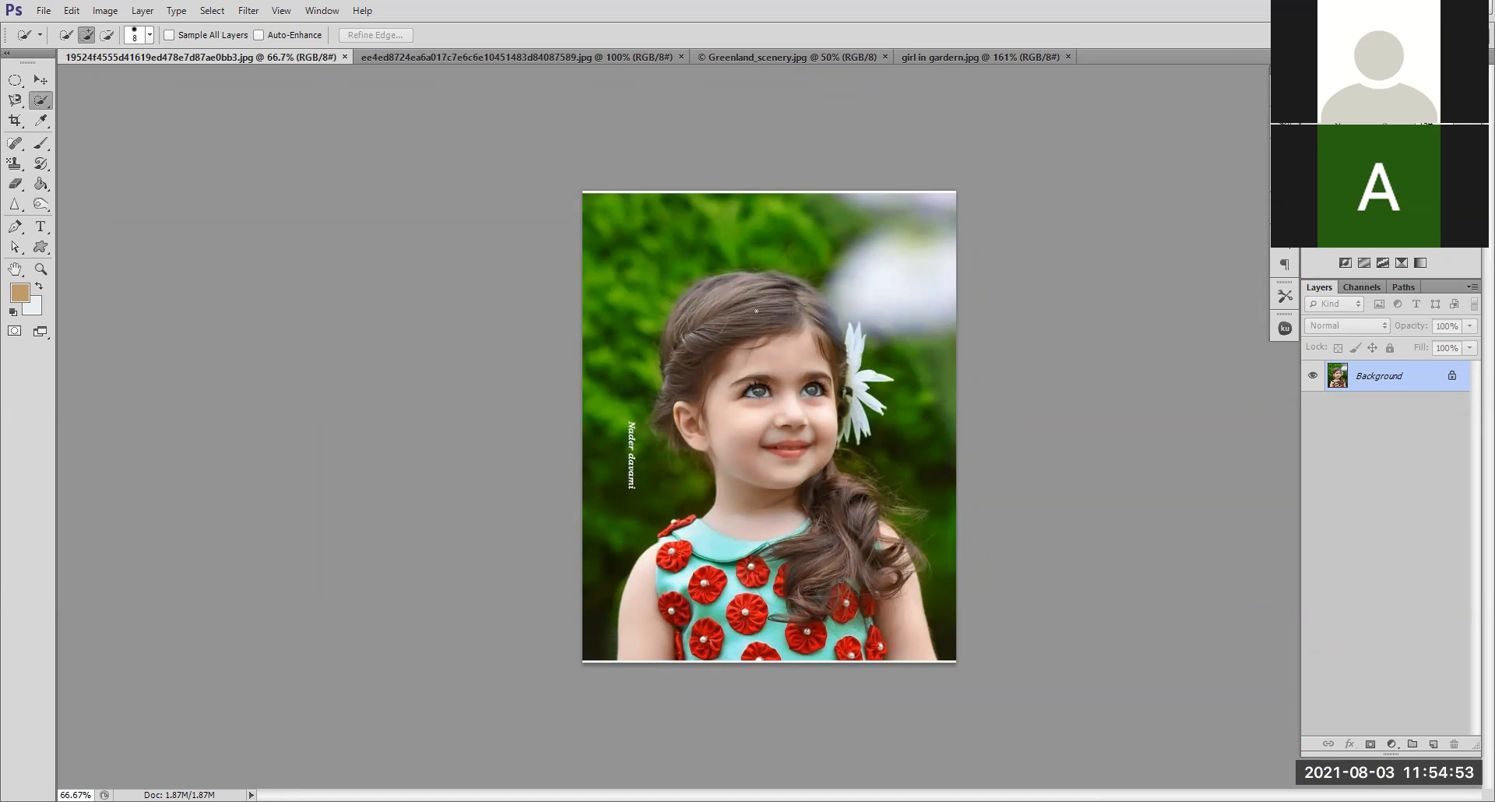
Step: Resize the Quick Selection brush over the portrait to 70
key("bracketright")
key("bracketright")
key("bracketright")
key("bracketright")
key("bracketright")
key("bracketright")
key("bracketright")
key("bracketright")
key("bracketleft")
key("bracketright")
key("bracketright")
key("bracketright")
key("bracketright")
key("bracketright")
key("bracketright")
key("bracketright")
key("bracketright")
key("bracketleft")
key("bracketleft")
key("bracketleft")
key("bracketleft")
key("bracketleft")
key("bracketleft")
key("bracketright")
key("bracketright")
key("bracketleft")
key("bracketleft")
scroll(753, 327, "up", 1)
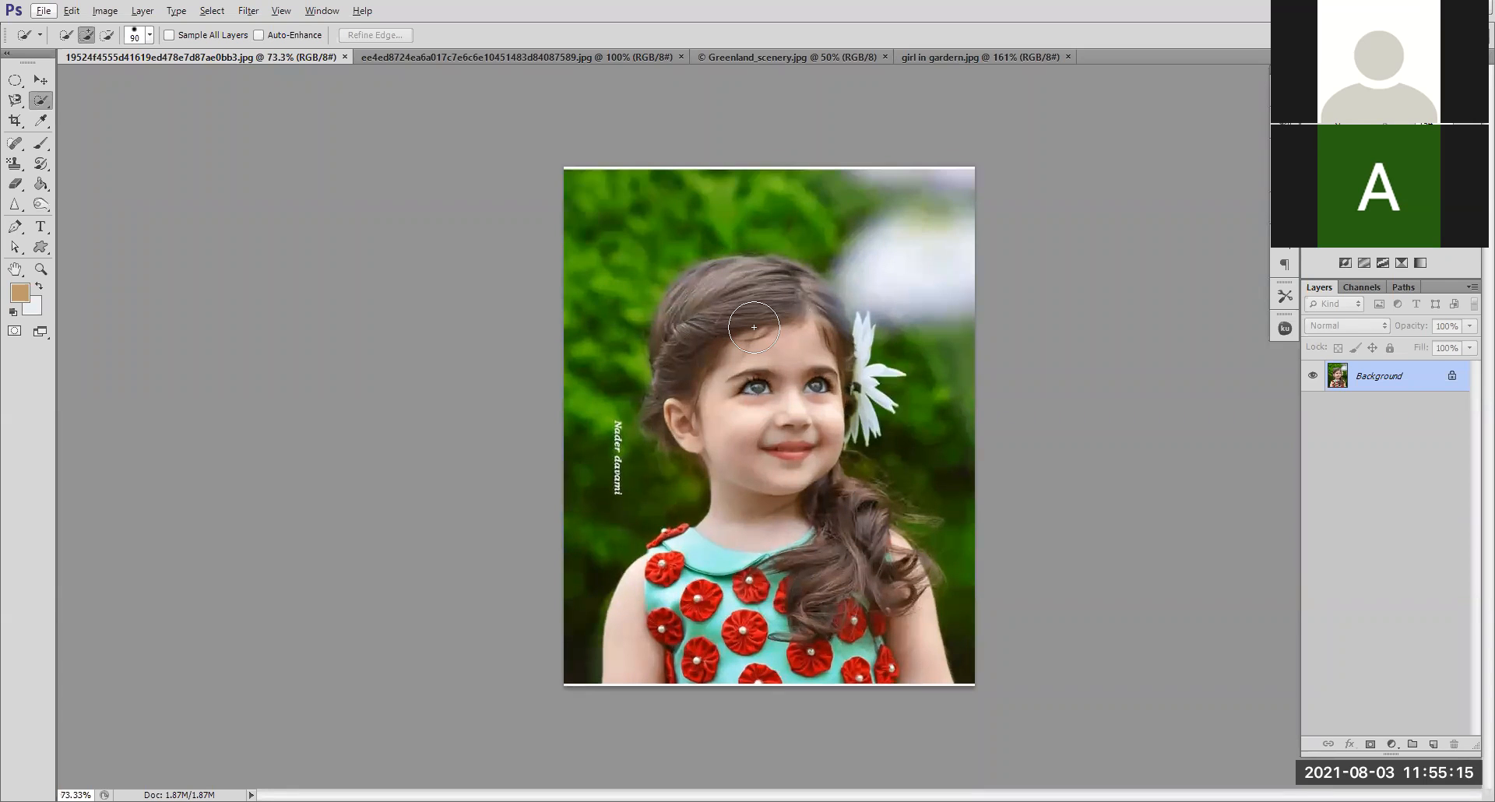
scroll(776, 341, "up", 1)
scroll(775, 341, "up", 3)
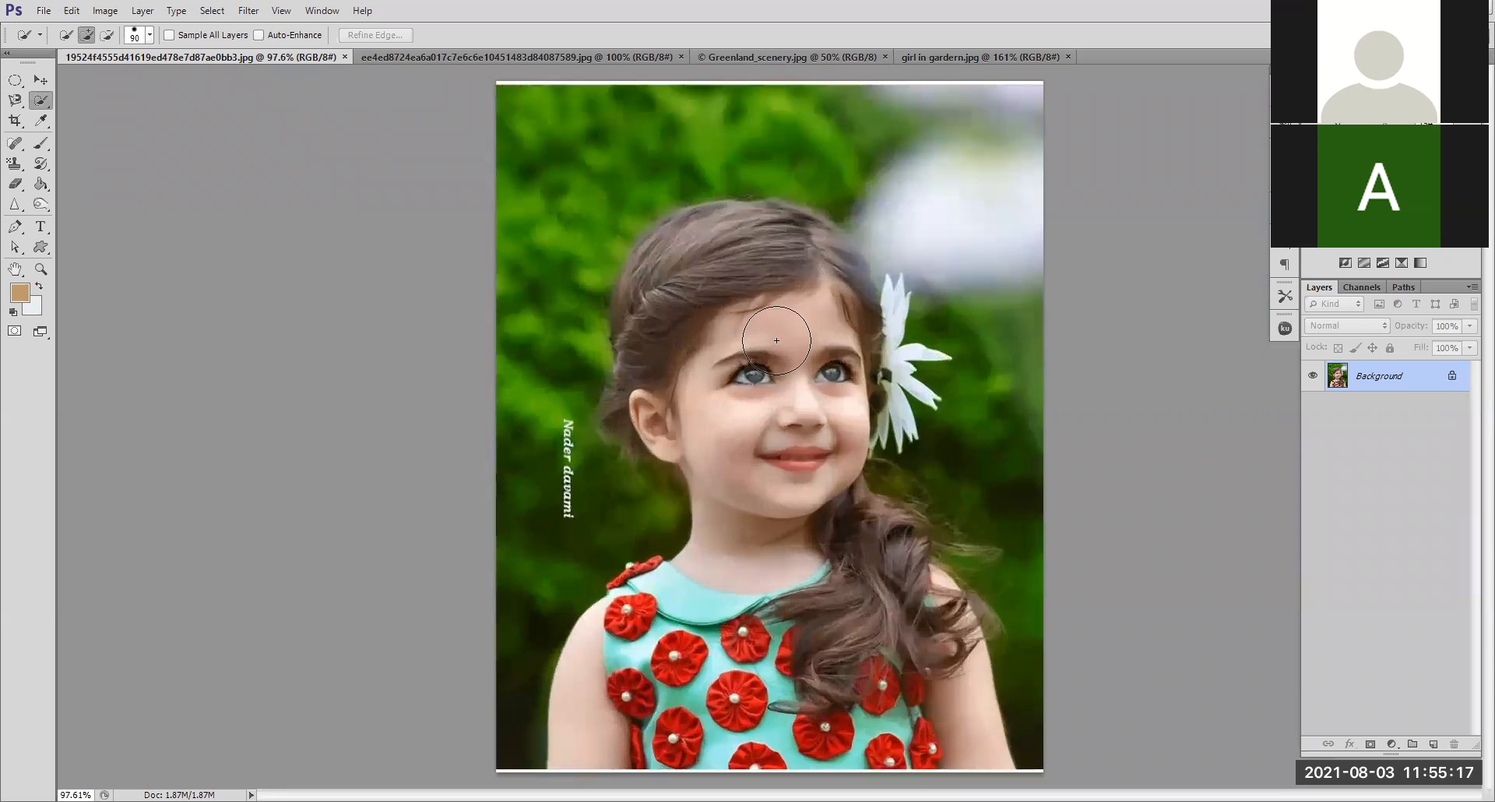
scroll(776, 341, "down", 2)
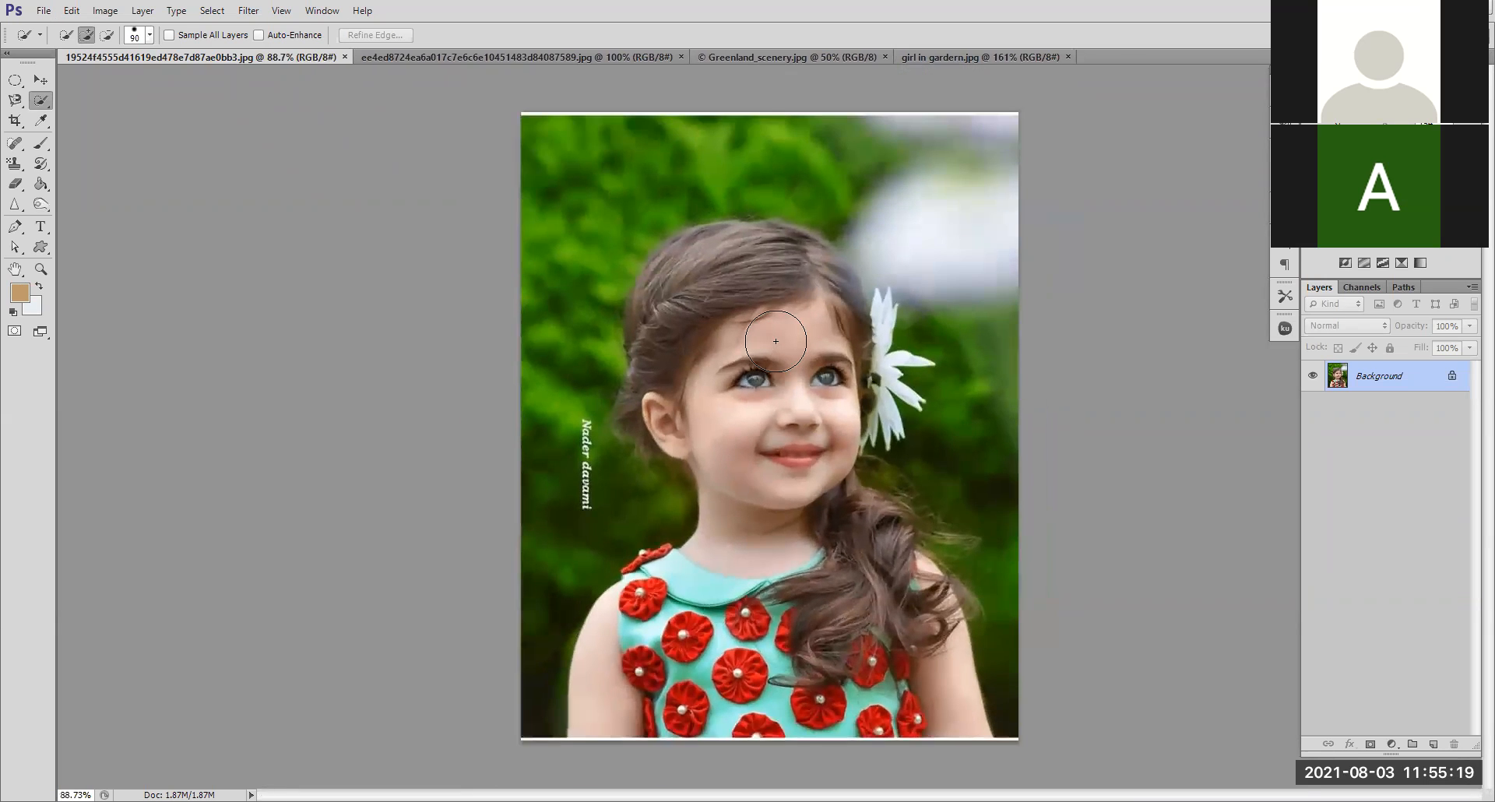
scroll(775, 340, "up", 1)
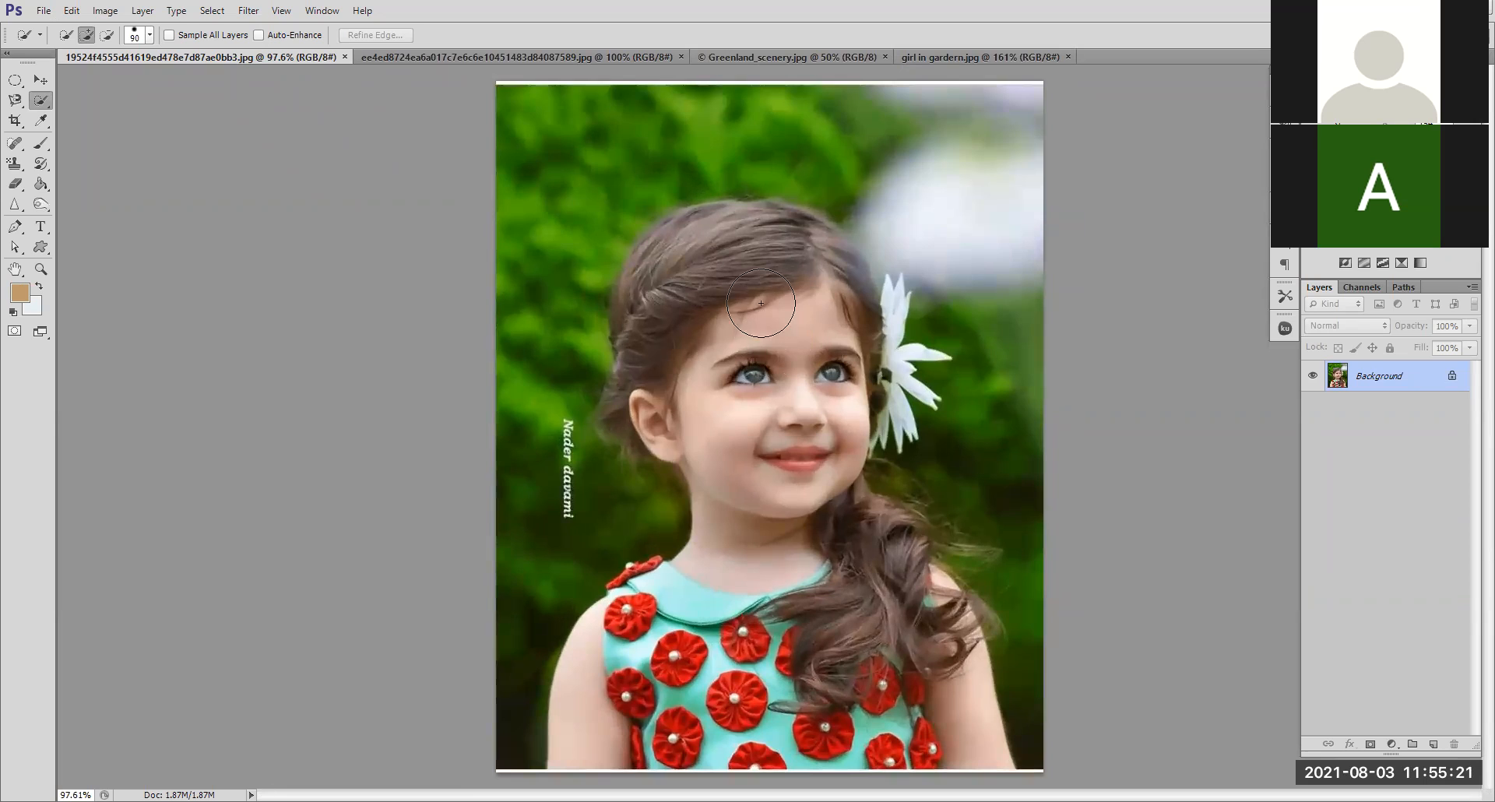
key("bracketleft")
key("bracketleft")
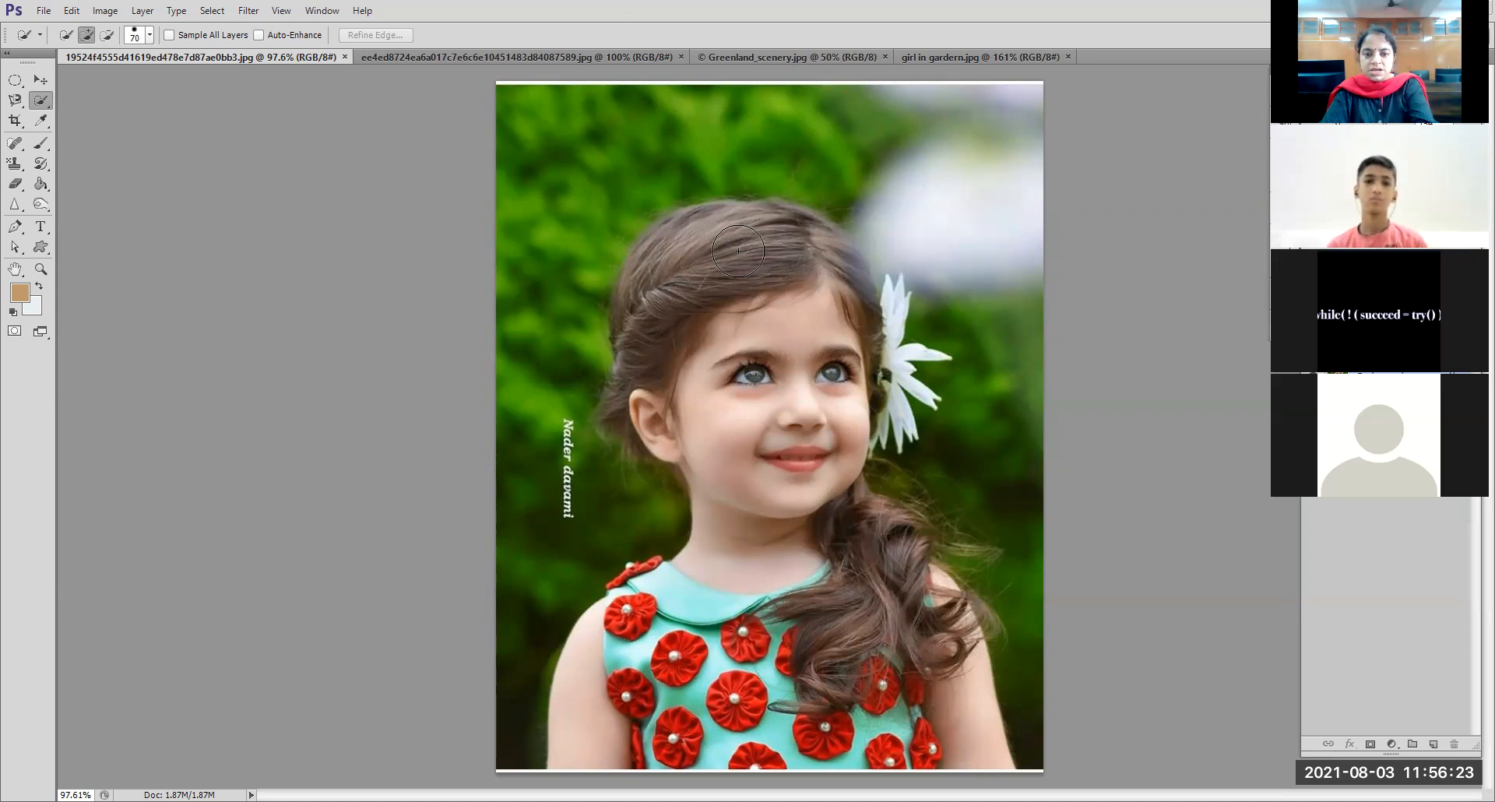
Step: Set the brush size to 50 and quick-select the girl's hair, face, arms and dress
key("bracketleft")
key("bracketleft")
mouse_move(748, 239)
left_mouse_down()
mouse_move(838, 259)
mouse_move(846, 361)
mouse_move(810, 512)
mouse_move(878, 540)
mouse_move(903, 575)
mouse_move(924, 703)
mouse_move(880, 723)
mouse_move(615, 750)
left_mouse_up()
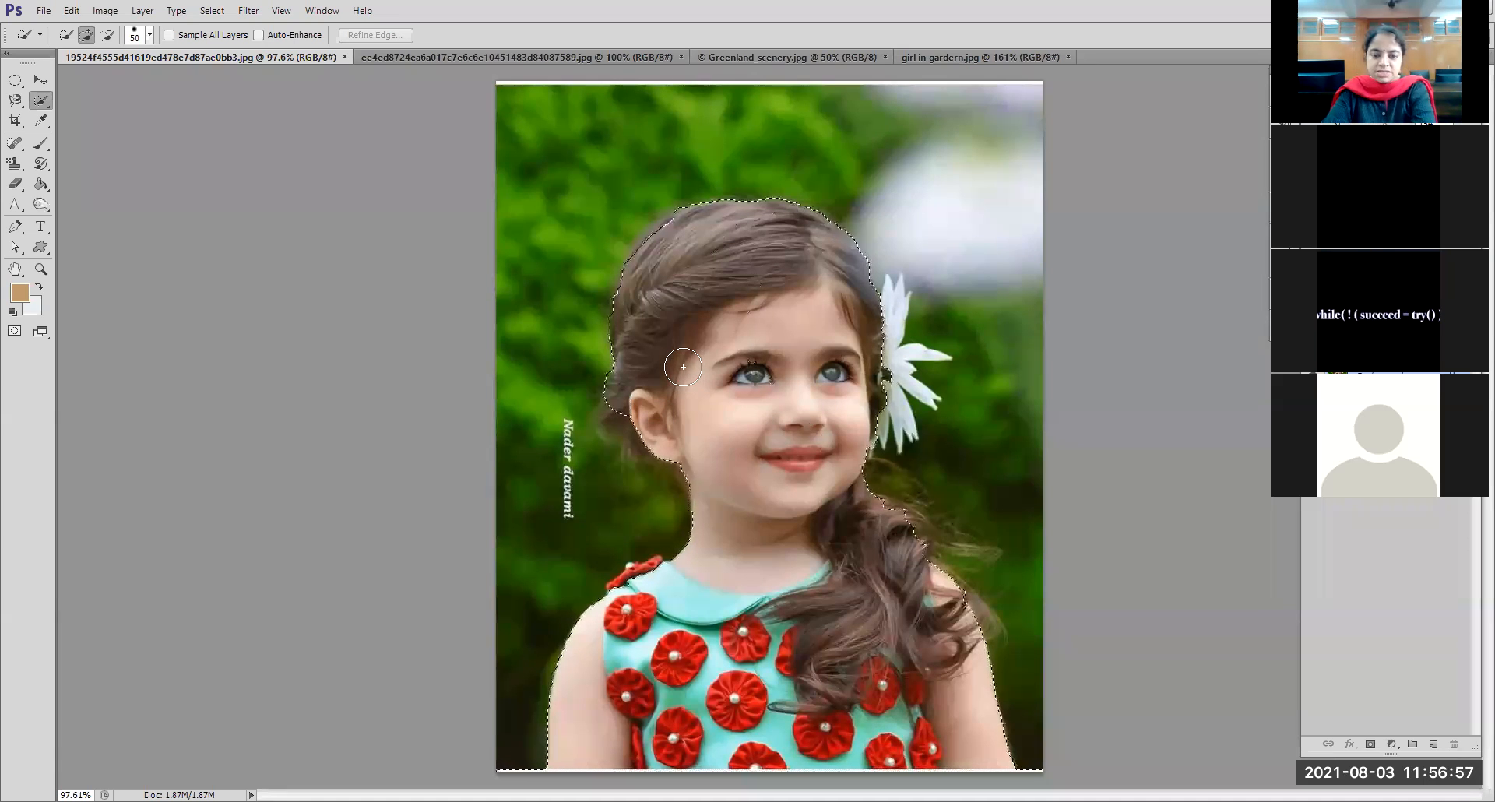
left_click_drag(675, 366, 673, 363)
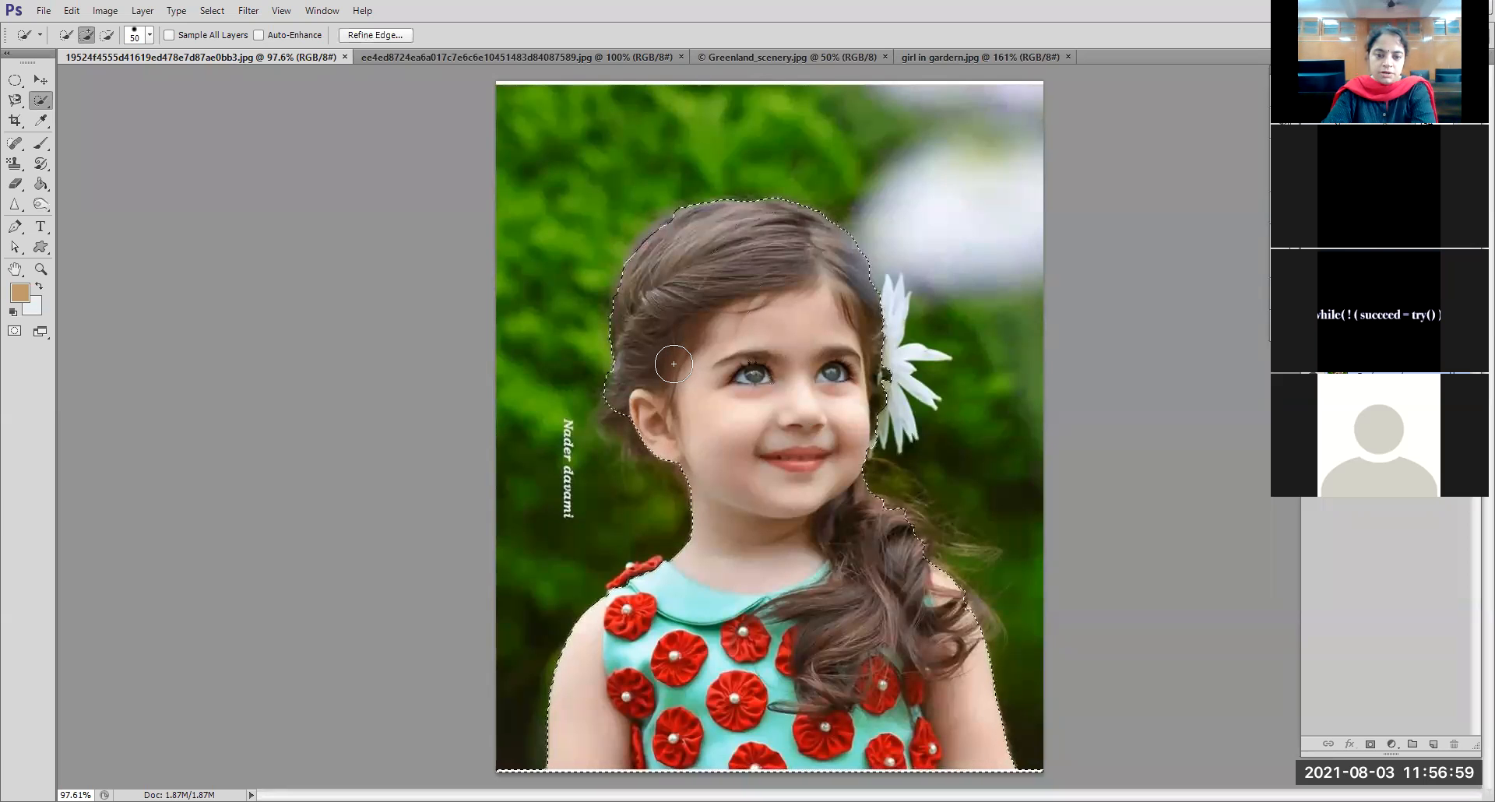
Step: Refine the selection with a size 25 brush, adding the hair beside the ear and shoulder flower and subtracting the strip below the background
key("bracketleft")
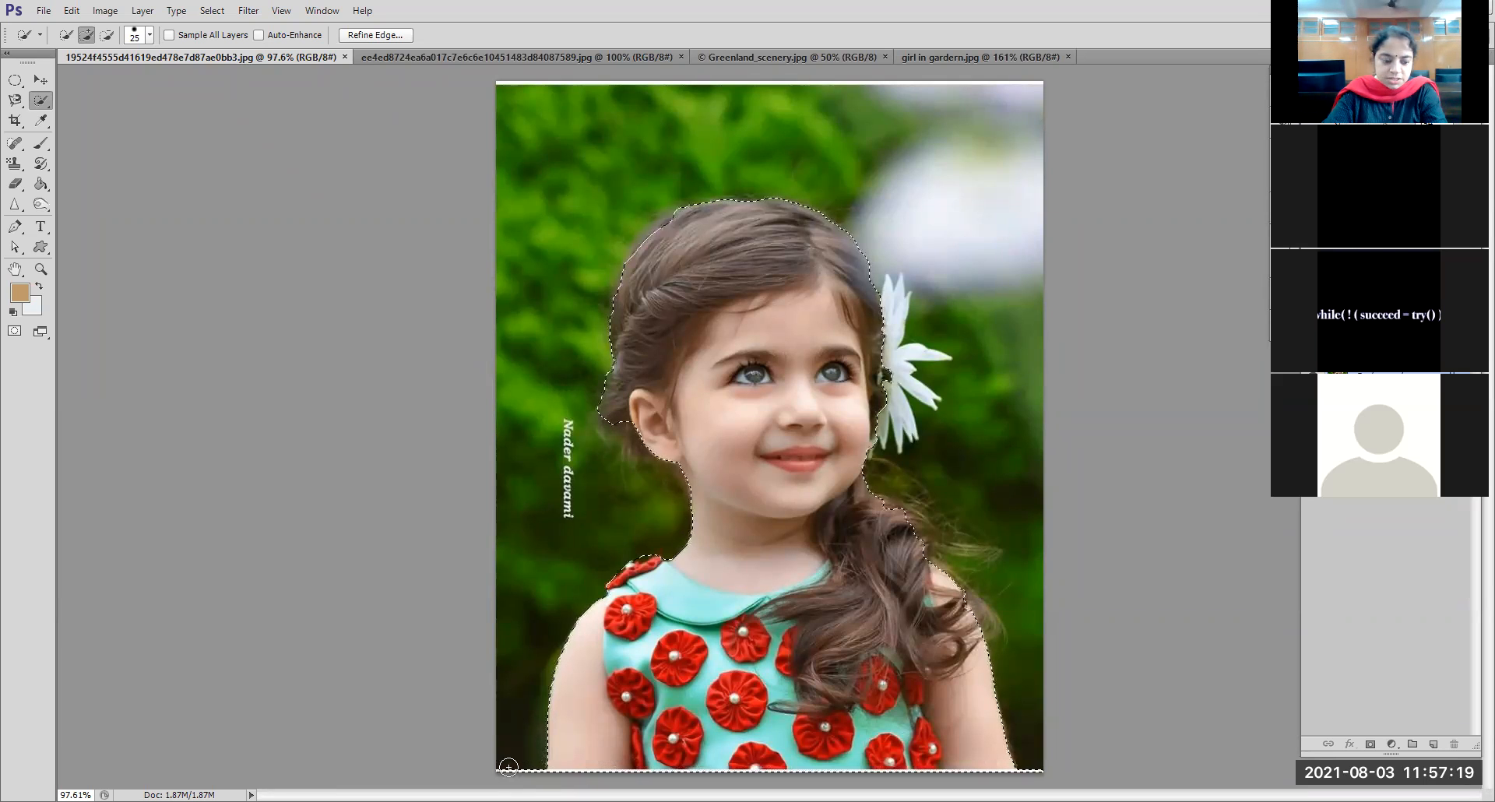
key("alt")
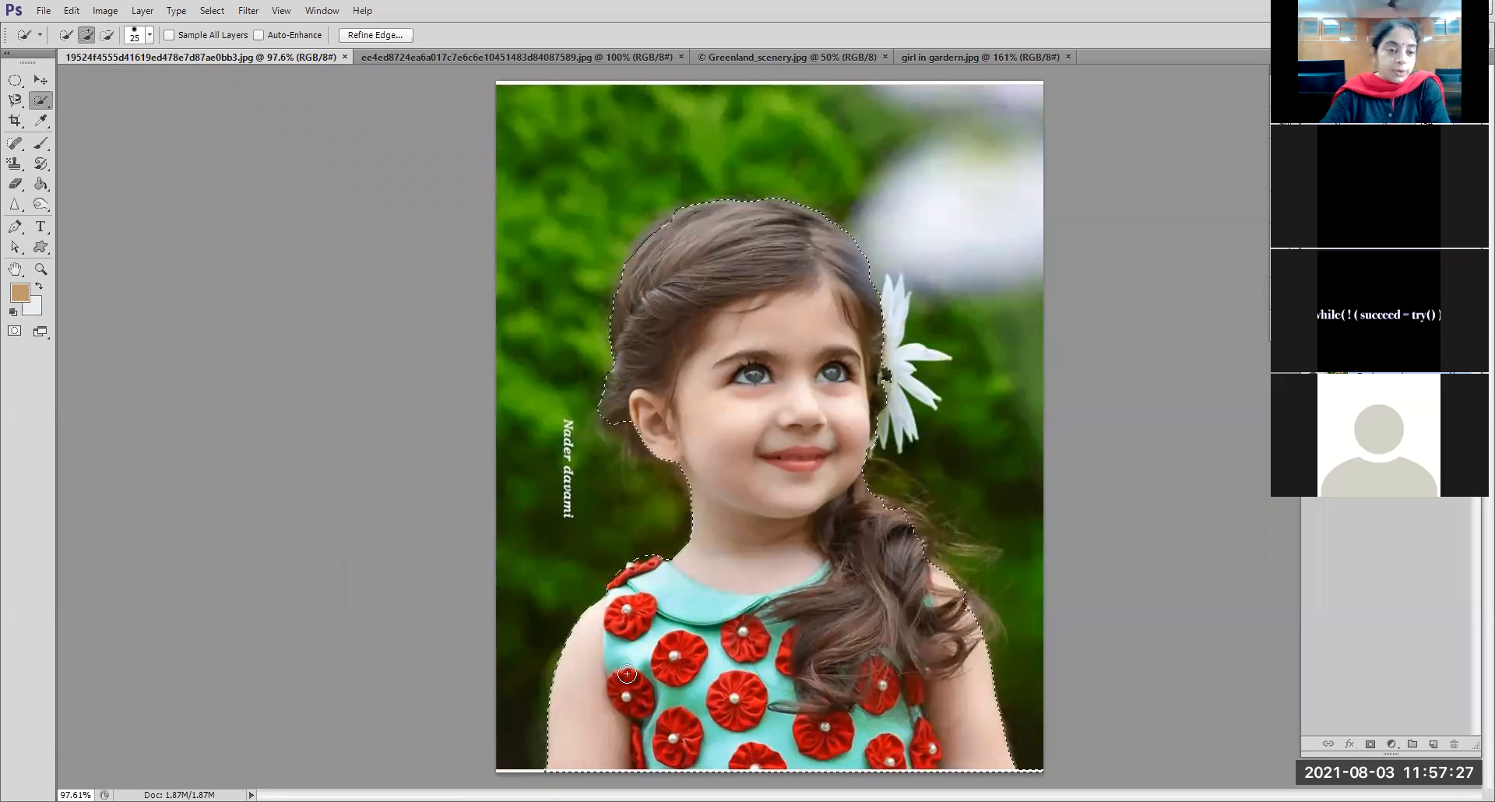
left_click(53, 110)
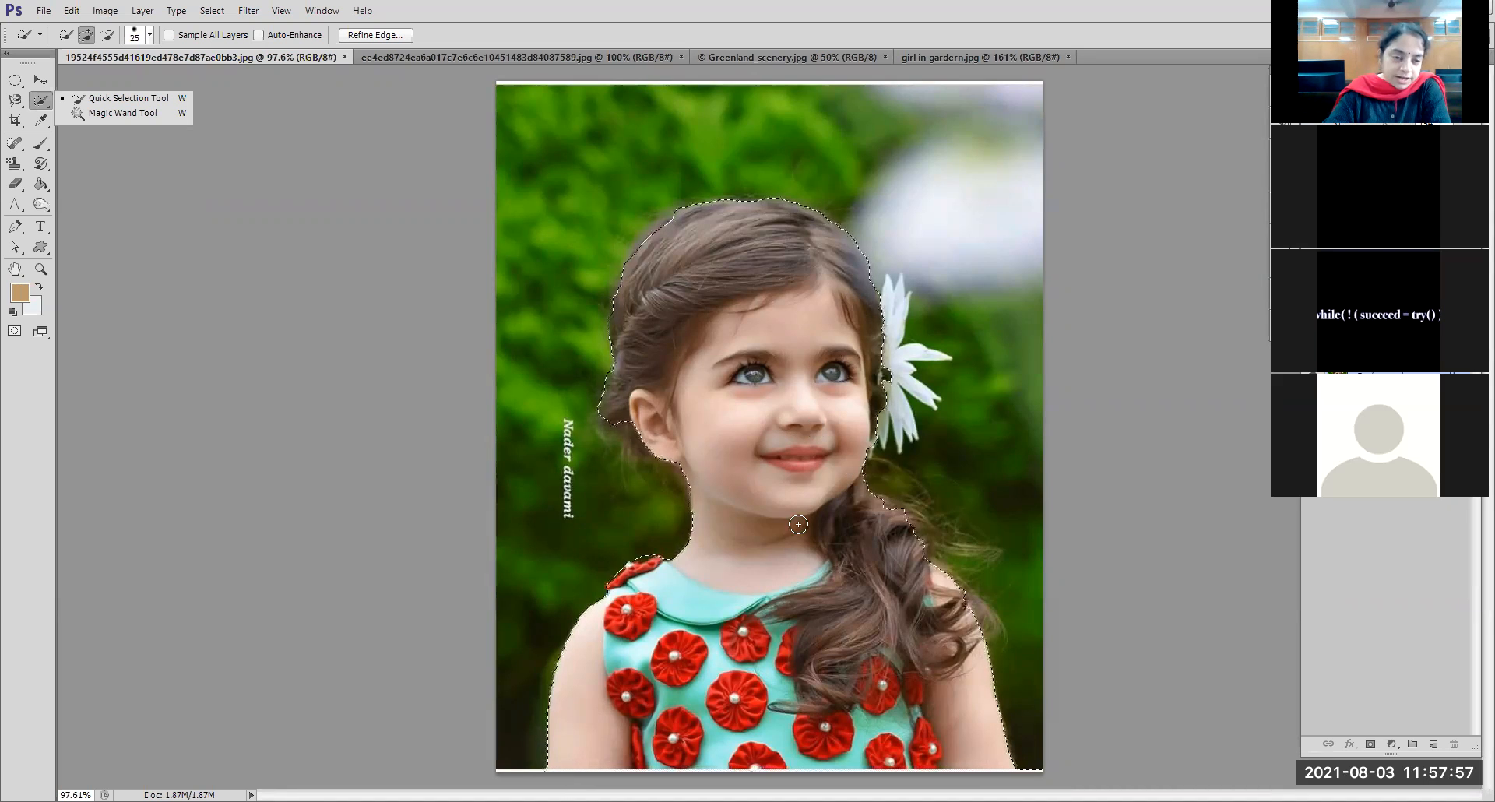
Step: Open Refine Edge for the girl's selection and enable Smart Radius with a radius of 4.2 px
right_click(812, 348)
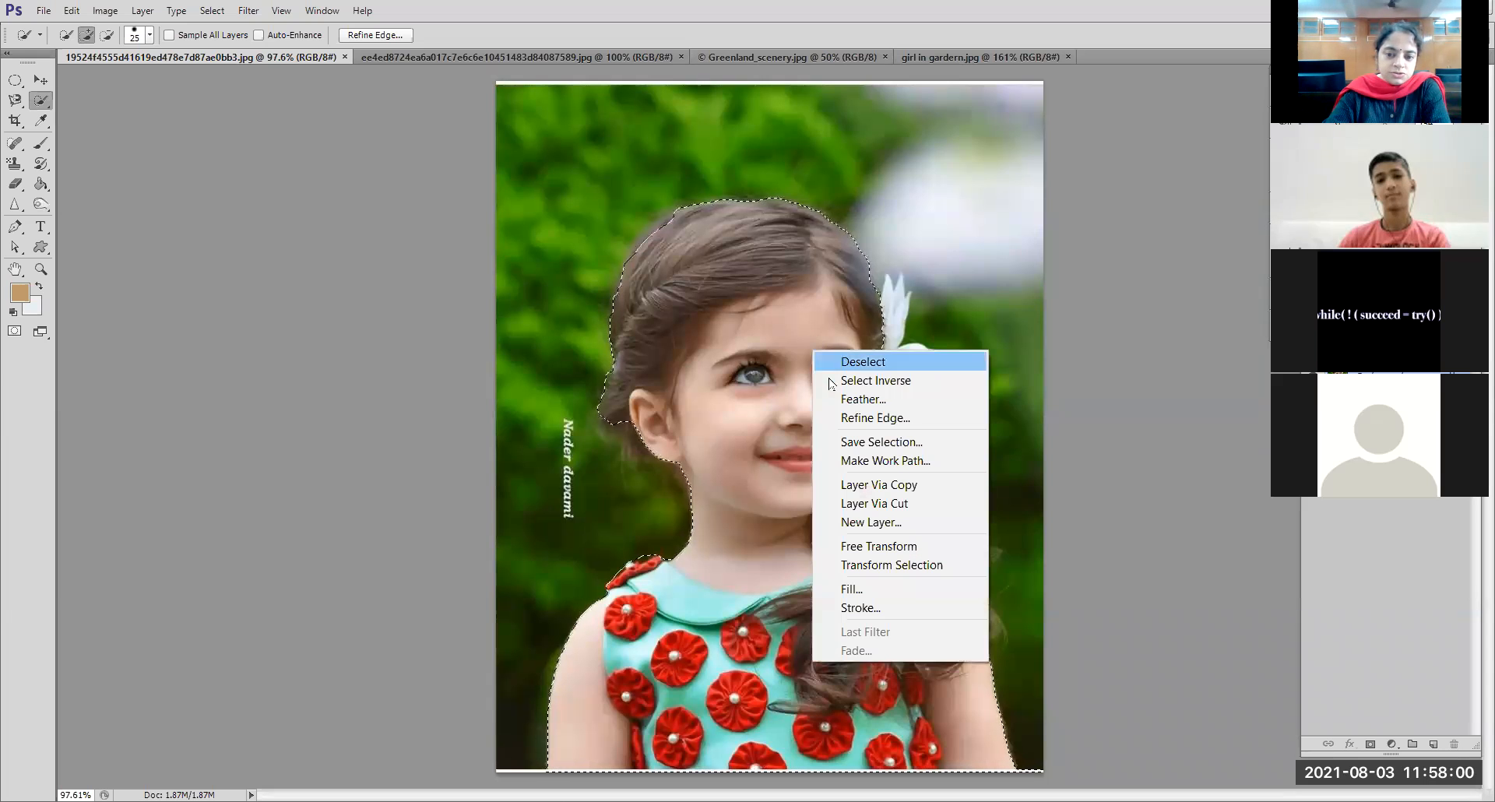
left_click(836, 417)
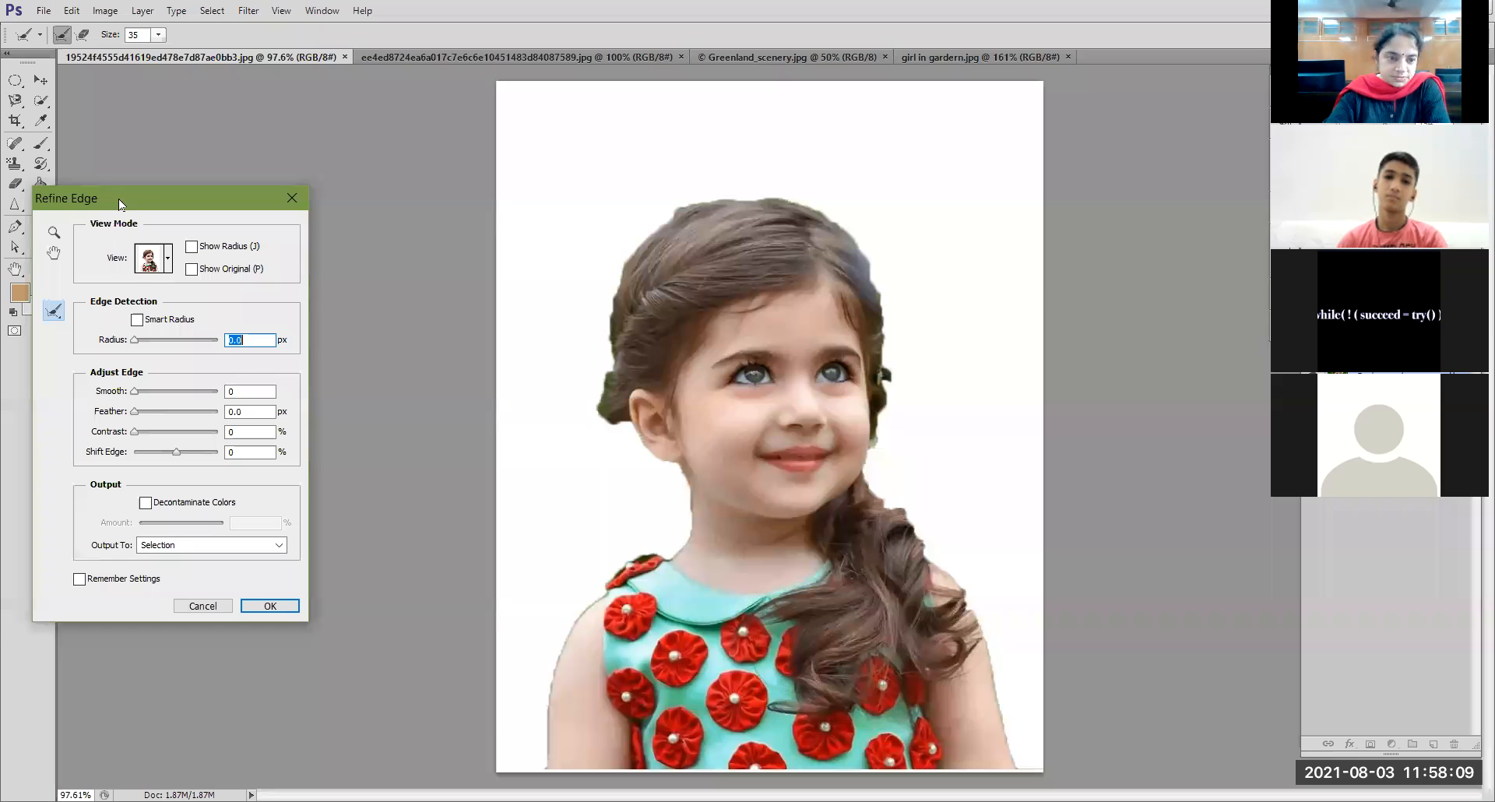
left_click_drag(119, 204, 1018, 242)
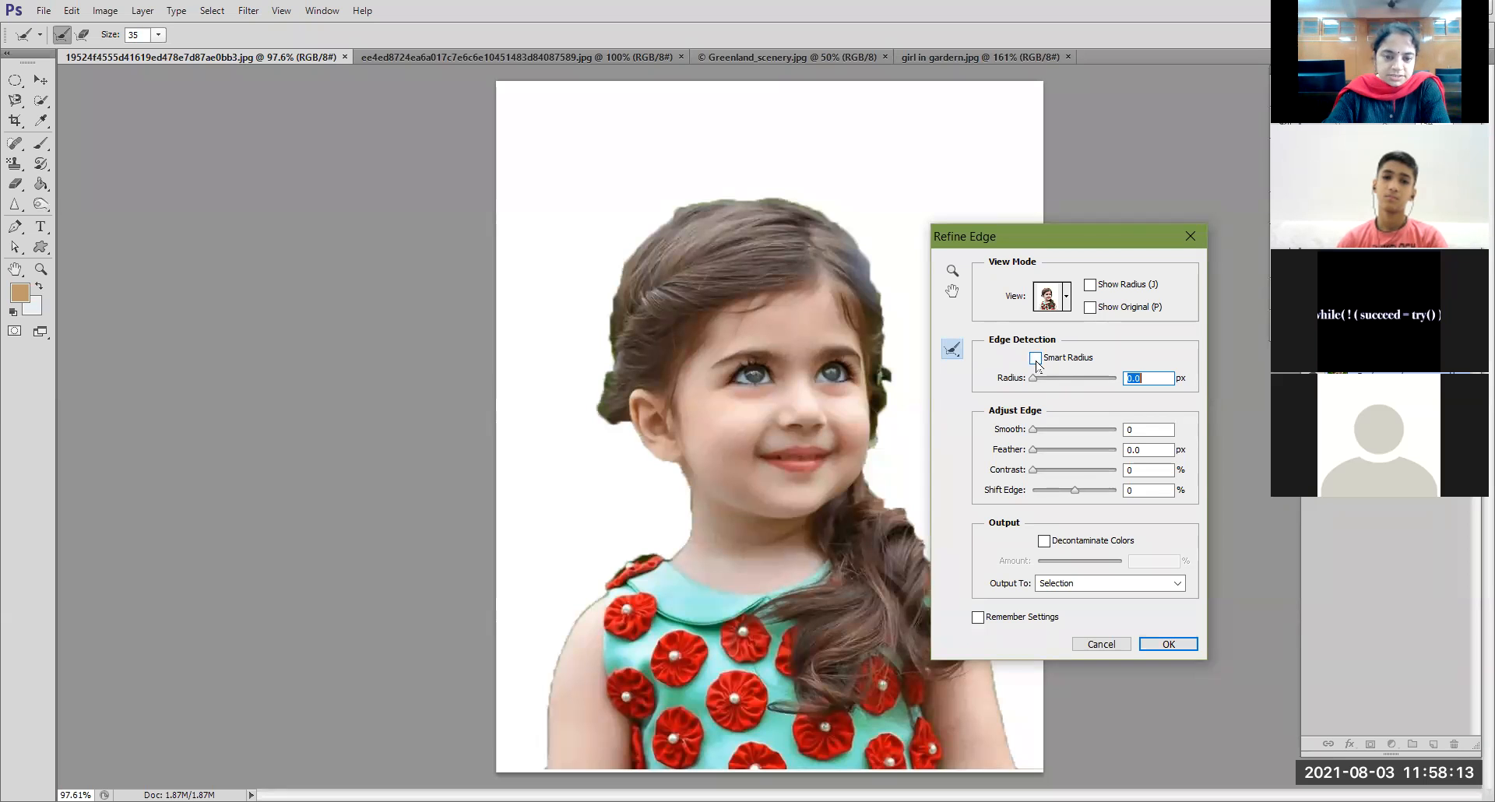
left_click_drag(1079, 238, 1140, 226)
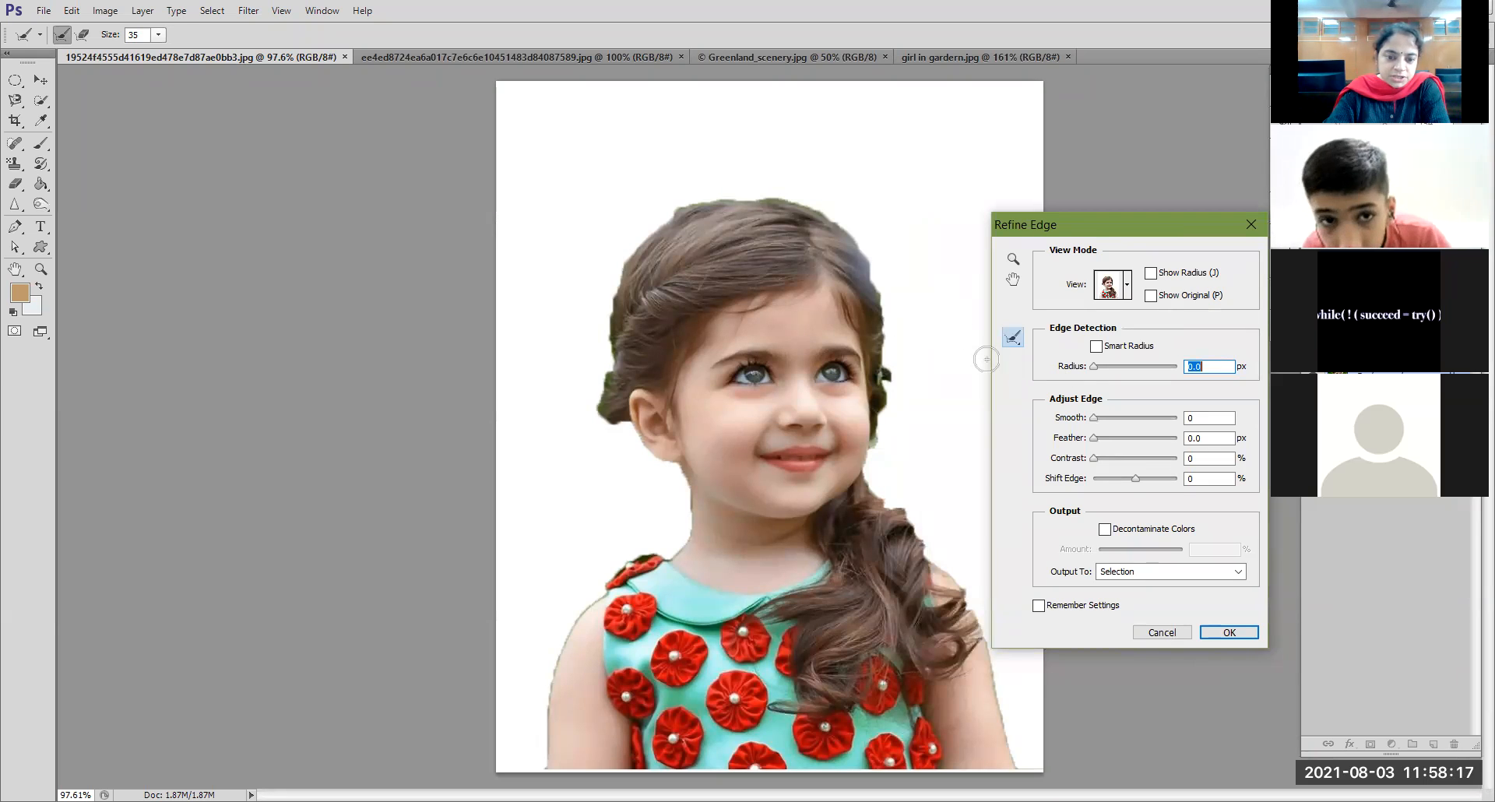
left_click(1095, 346)
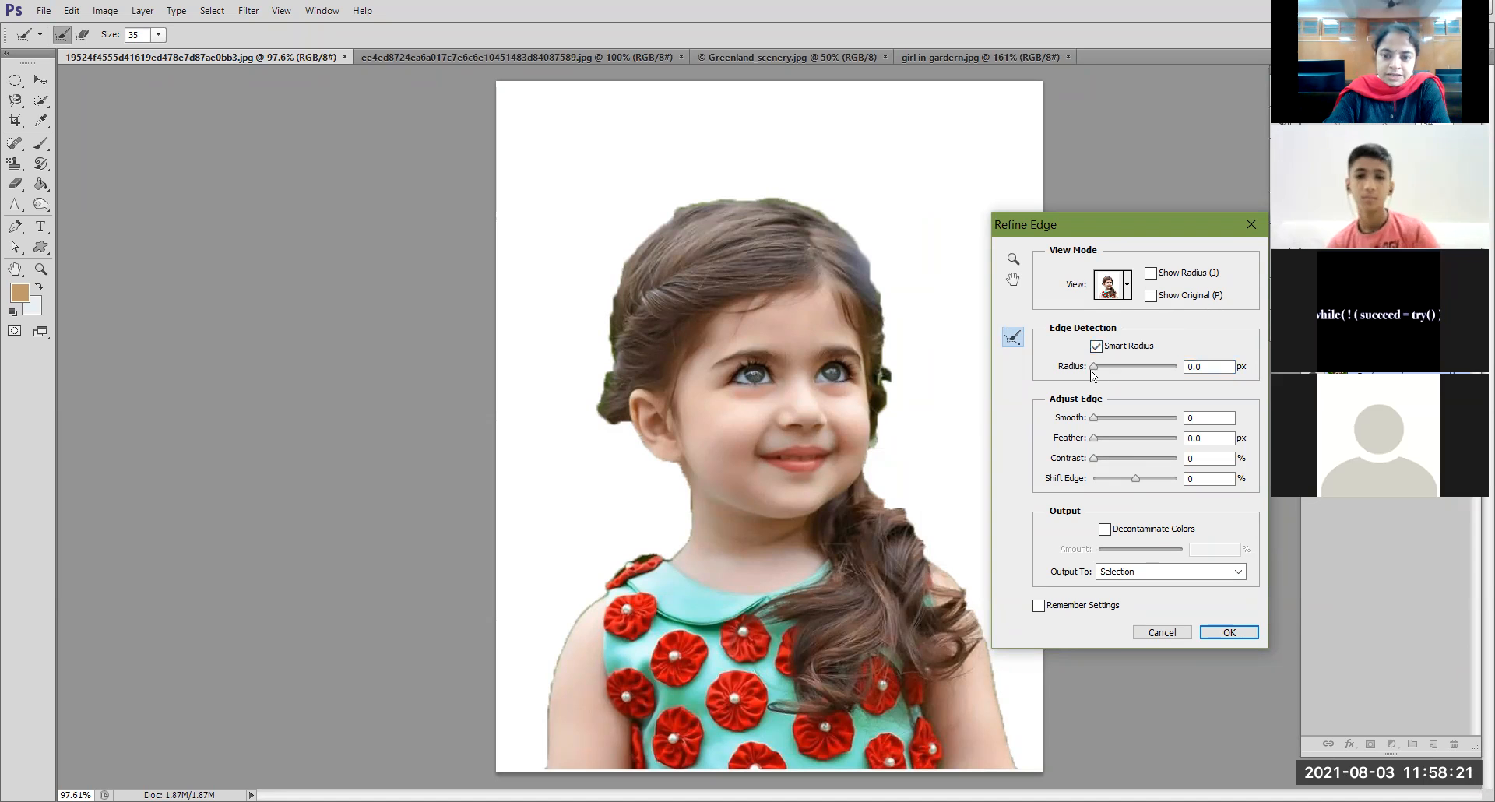
left_click_drag(1092, 368, 1114, 372)
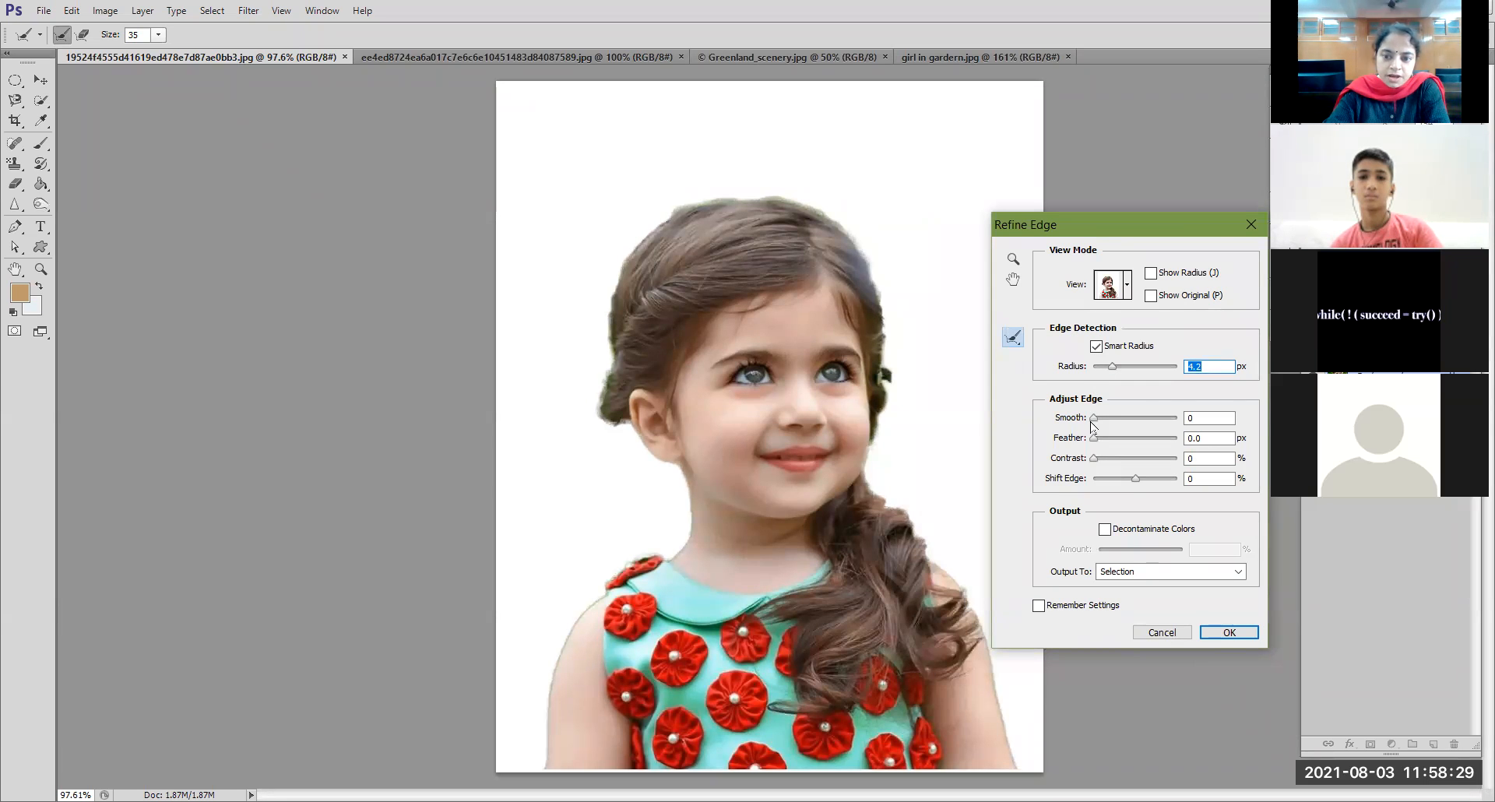
Step: Adjust the selection edge to Smooth 28, Contrast 21% and Feather 40.4 px
mouse_move(1096, 423)
left_mouse_down()
mouse_move(1117, 423)
mouse_move(1096, 441)
mouse_move(1108, 443)
left_mouse_up()
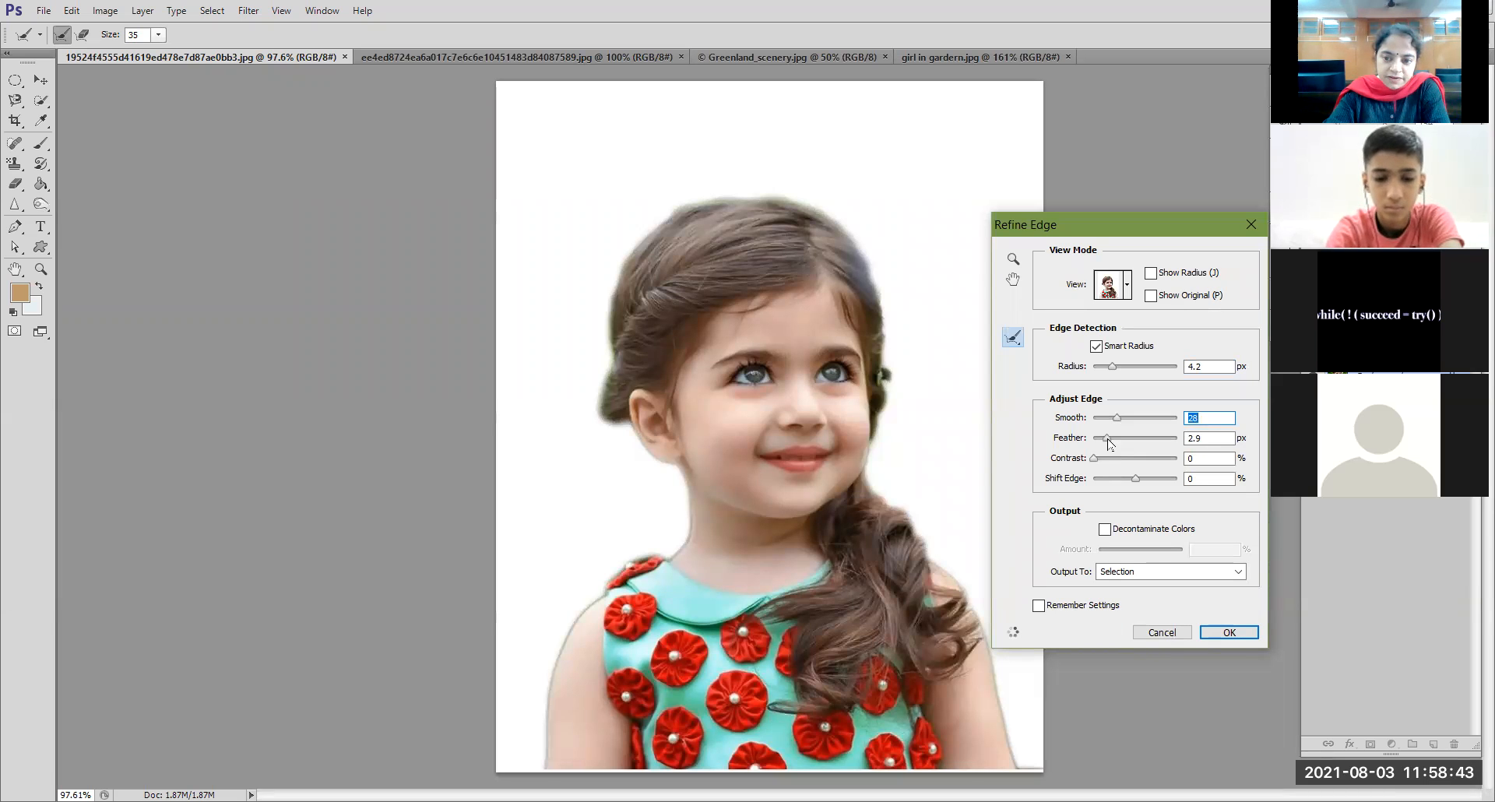
left_click_drag(1110, 442, 1110, 443)
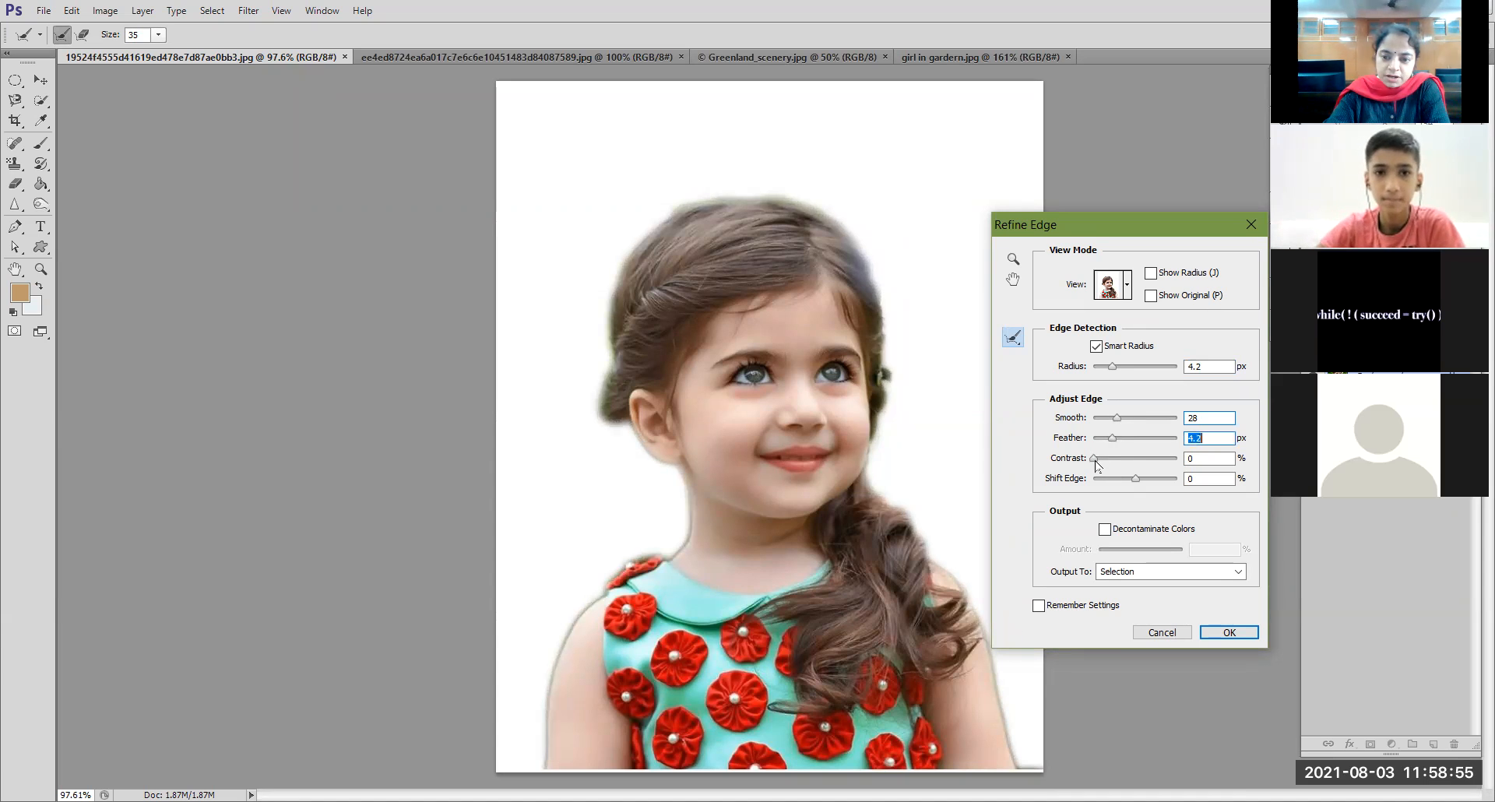
left_click_drag(1093, 459, 1103, 460)
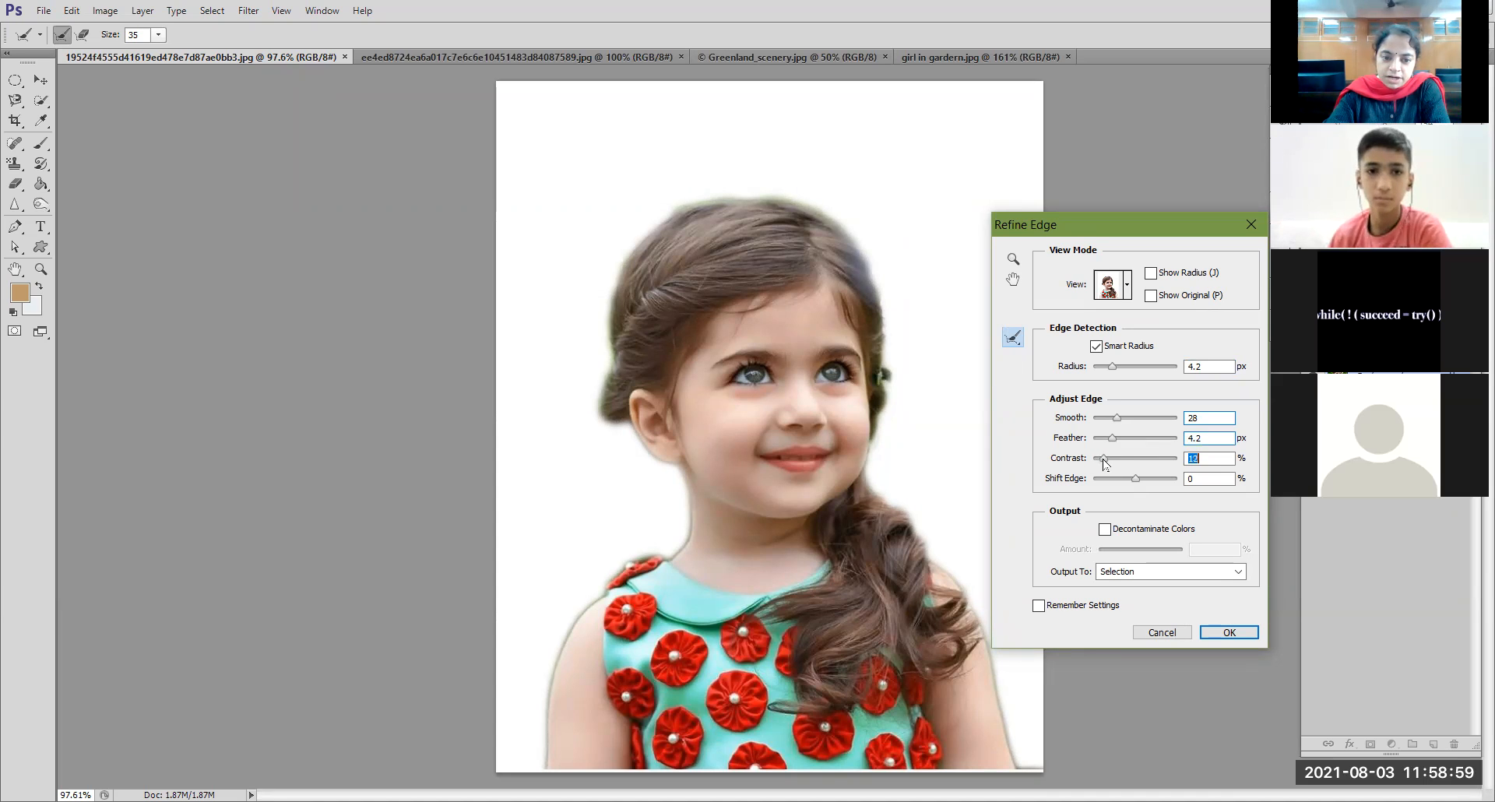
left_click_drag(1108, 461, 1137, 443)
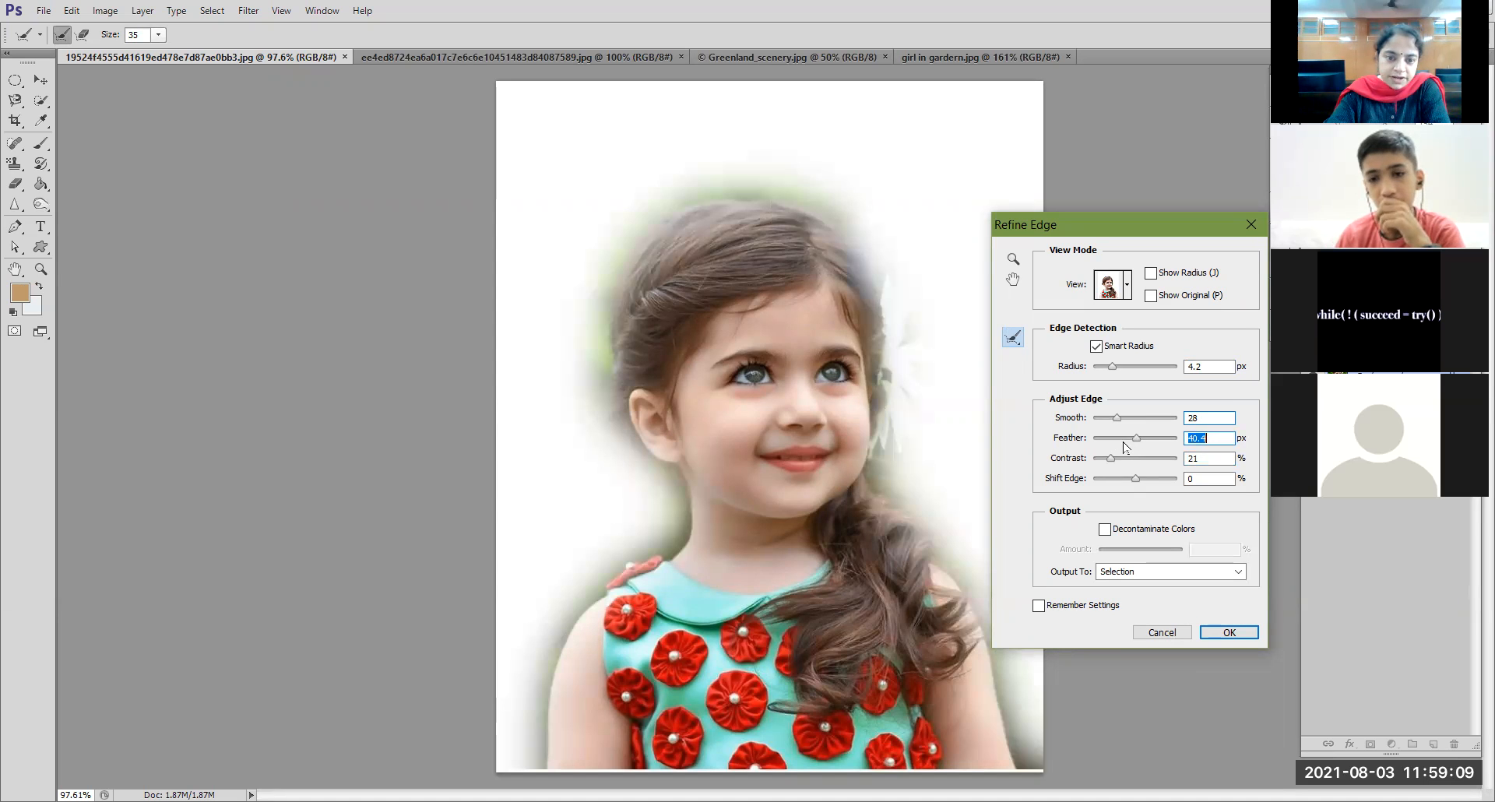
Step: Adjust the girl's refined edge to Feather 4.2 px, Smooth 35 and a detection radius of 4.7 px
mouse_move(1138, 441)
left_mouse_down()
mouse_move(1113, 446)
mouse_move(1121, 420)
mouse_move(1138, 426)
mouse_move(1123, 426)
left_mouse_up()
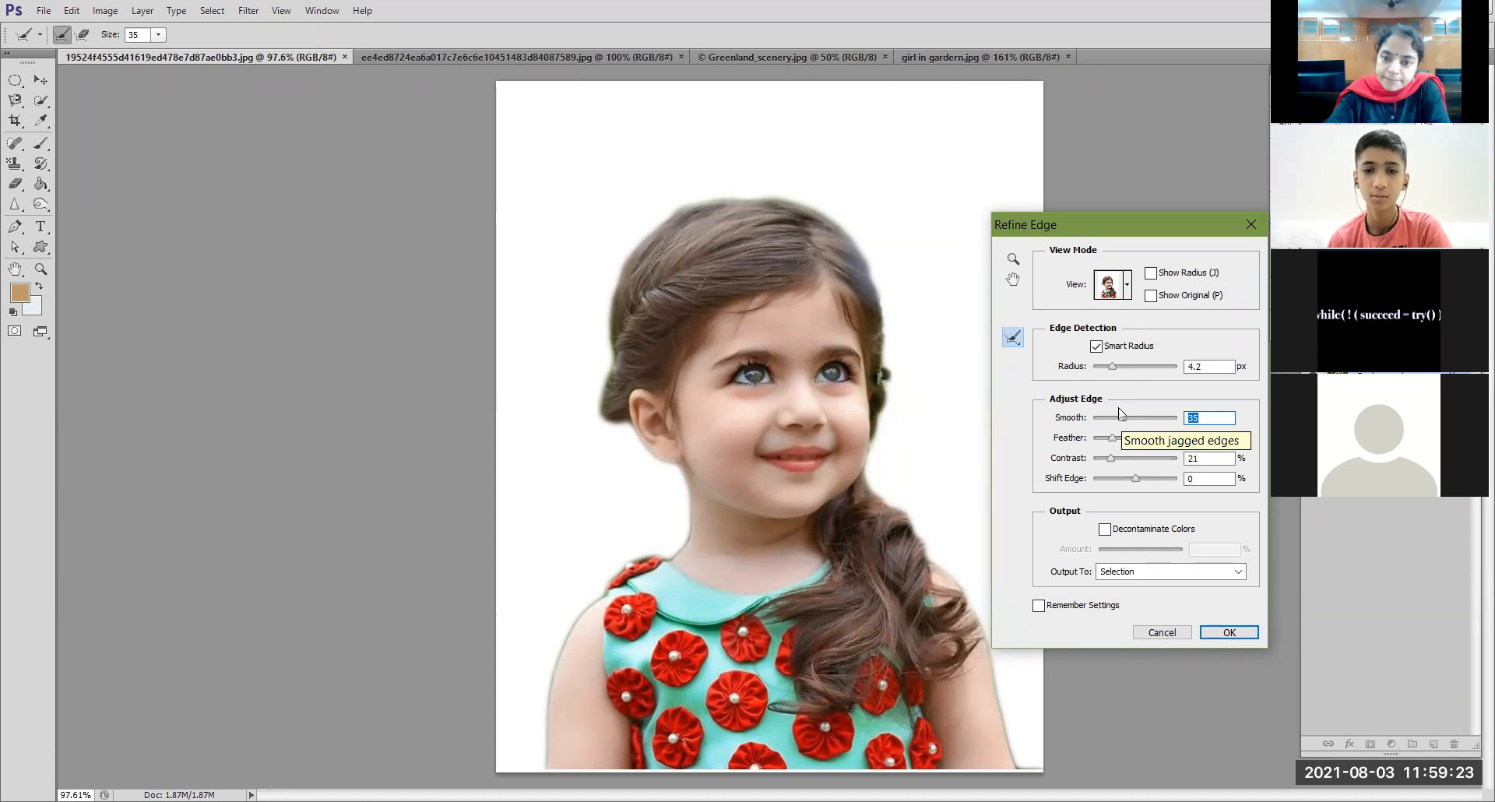
left_click_drag(1114, 370, 1133, 375)
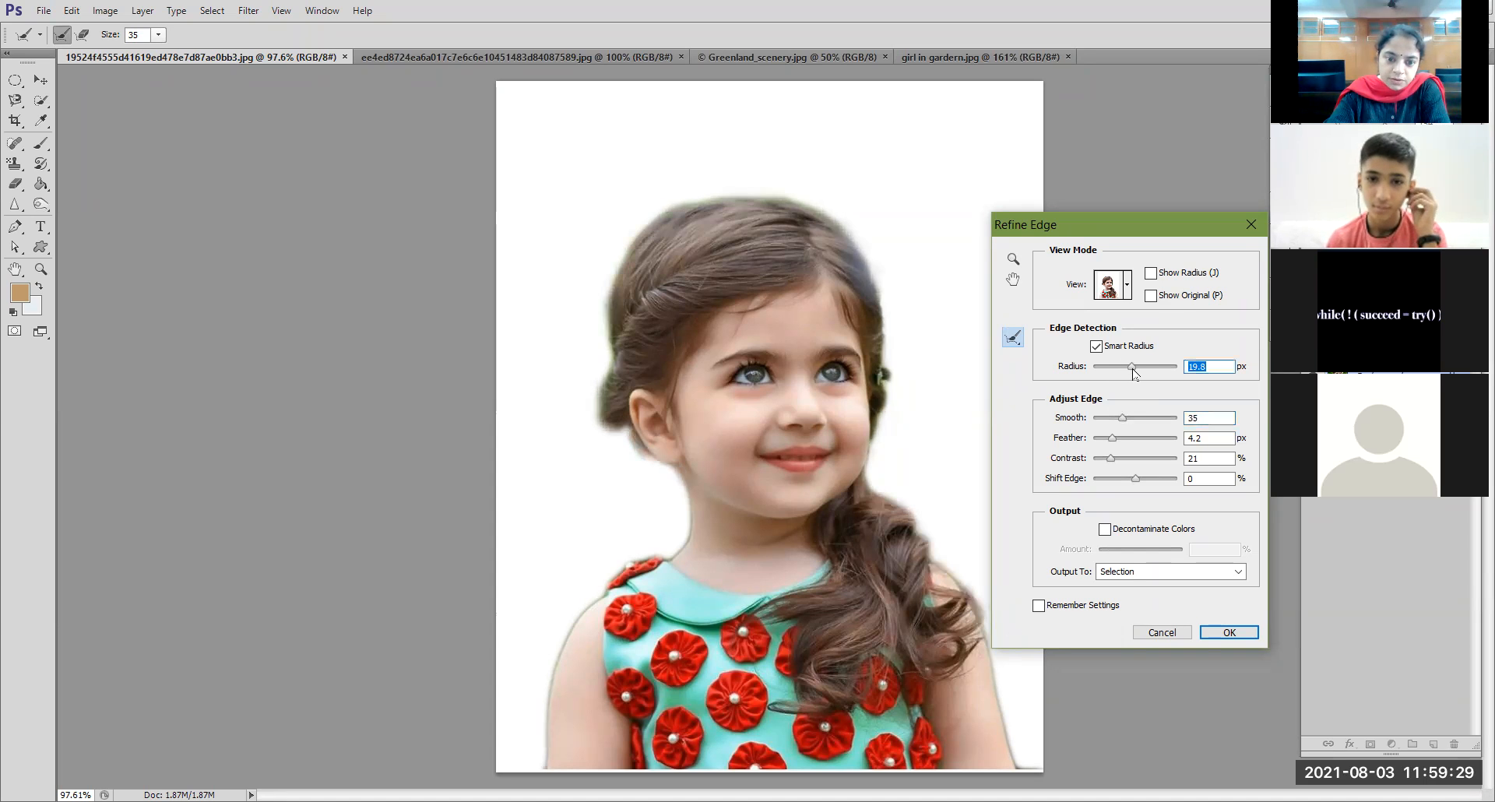
left_click_drag(1127, 371, 1139, 371)
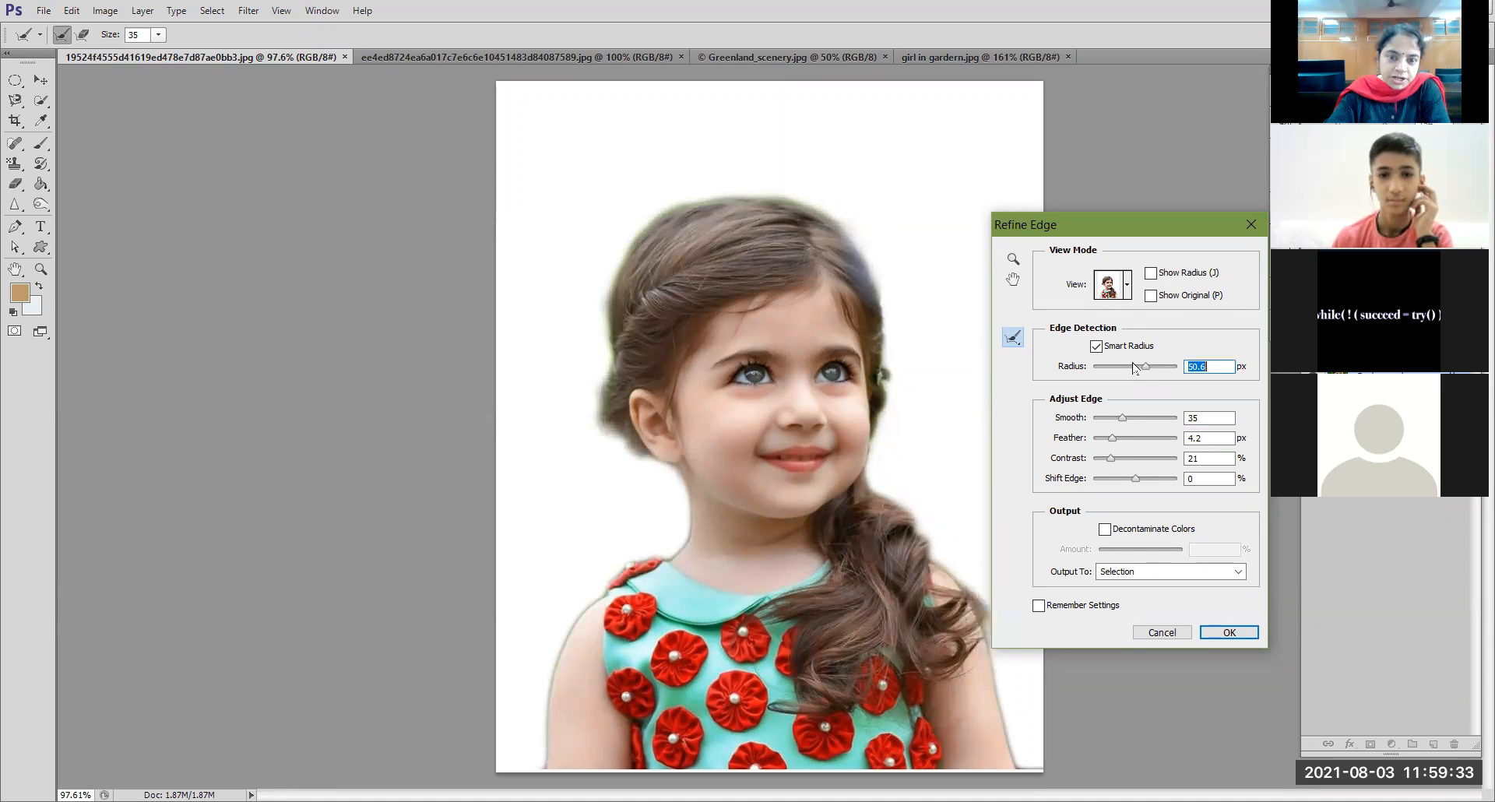
left_click_drag(1145, 372, 1135, 372)
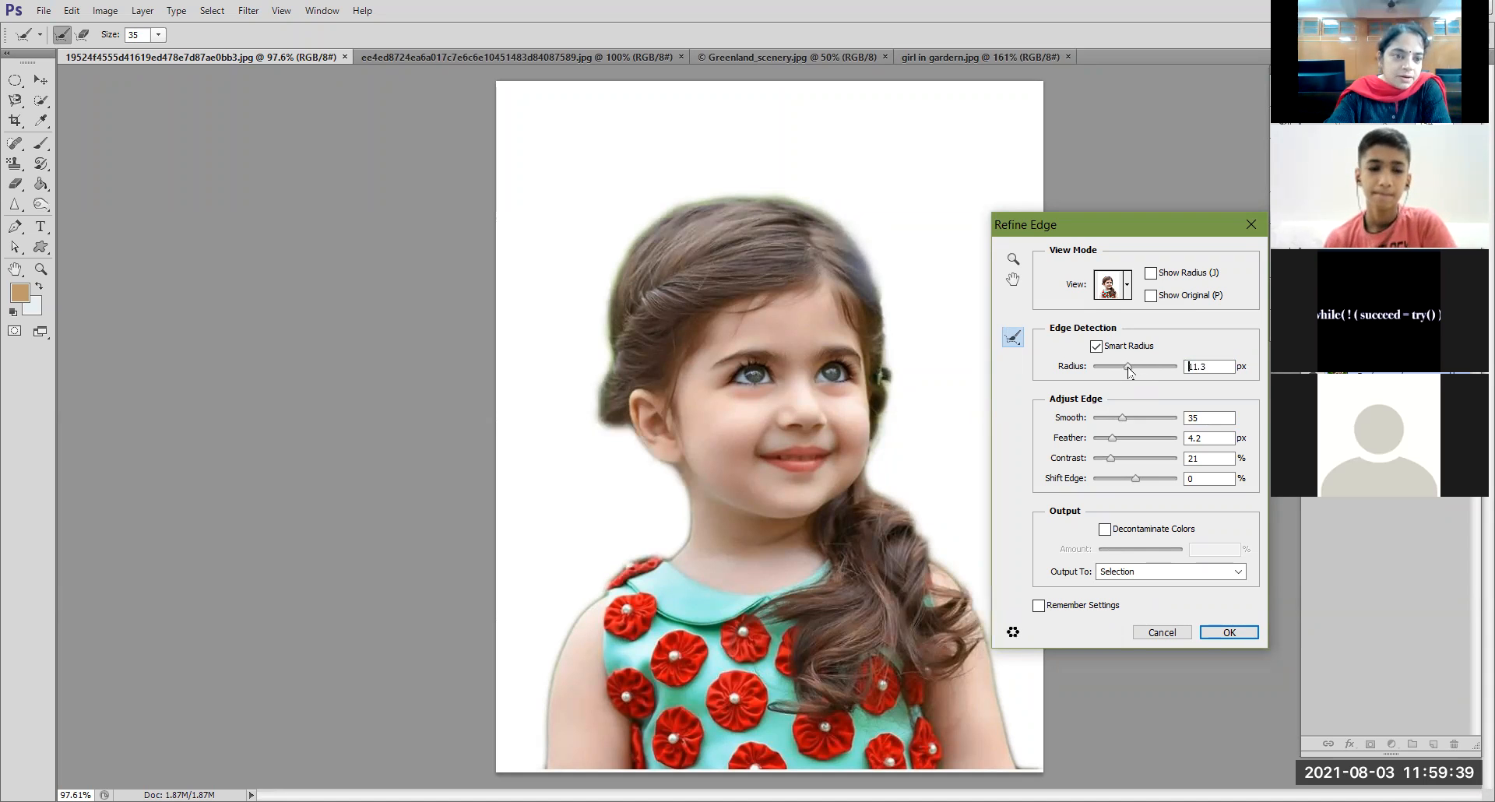
left_click_drag(1129, 372, 1108, 370)
left_click(1115, 371)
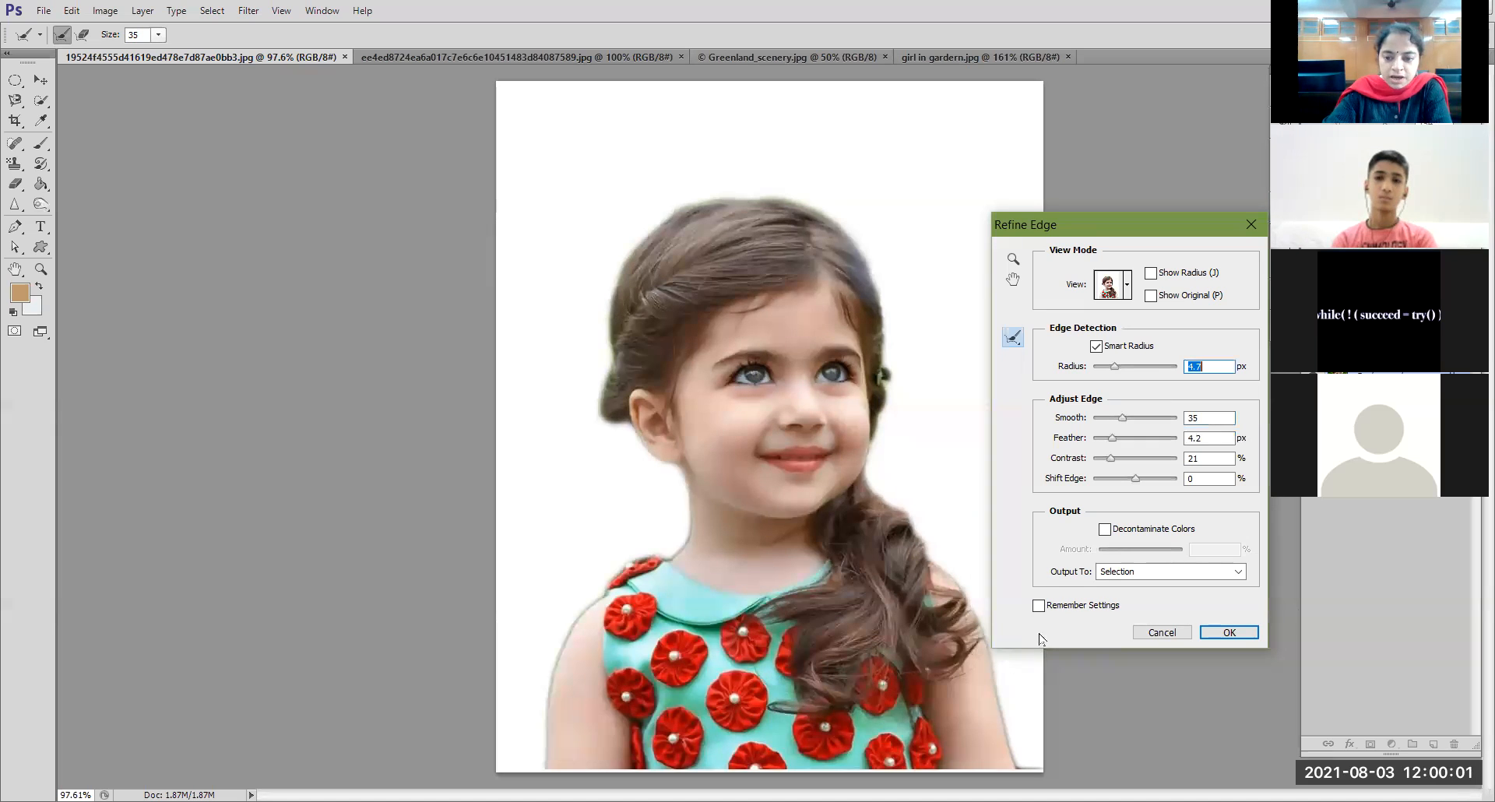
Step: Enable Decontaminate Colors at 50% and output the refined selection to a New Layer
left_click(1104, 528)
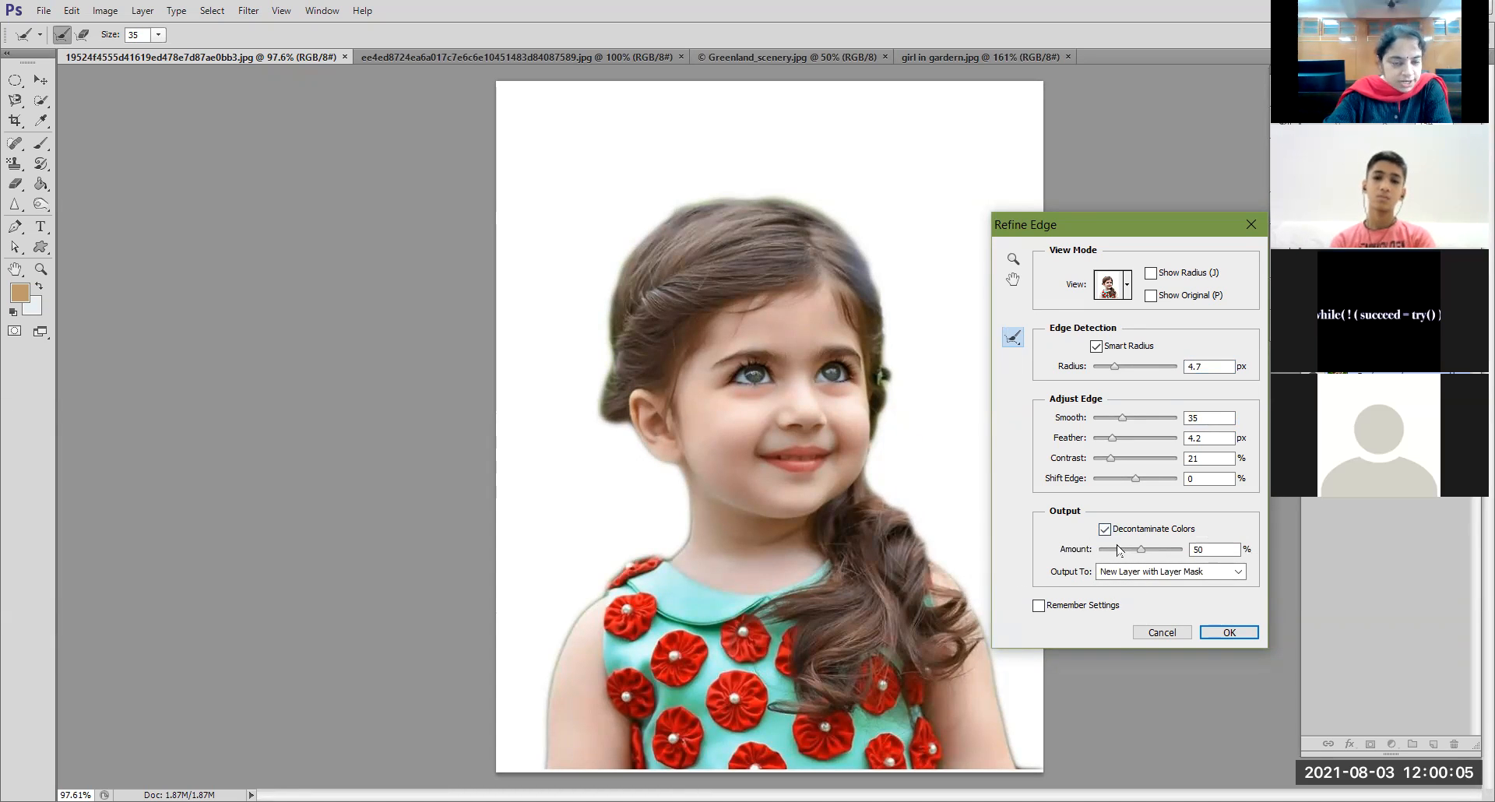
left_click(1141, 573)
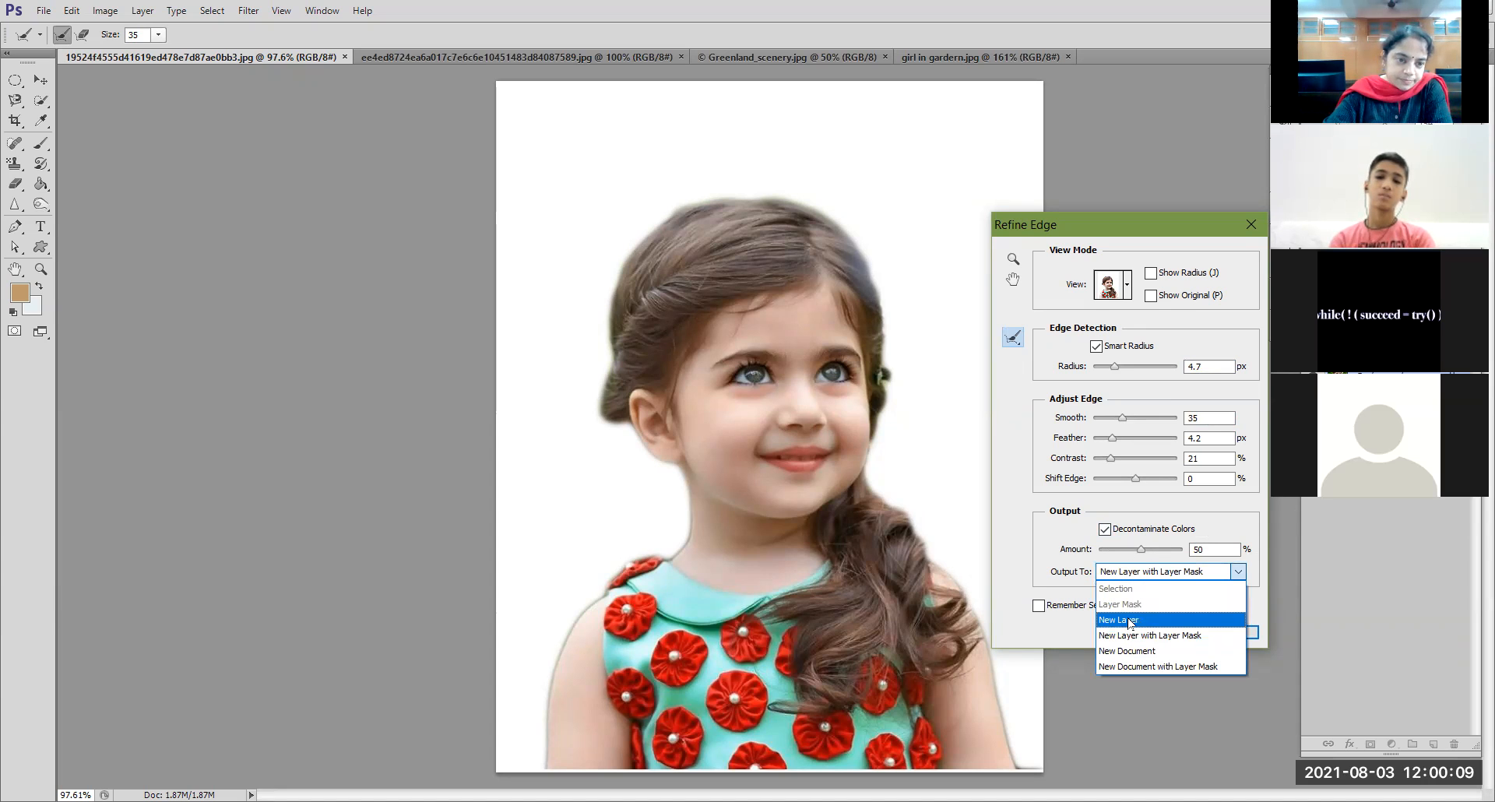
left_click(1130, 620)
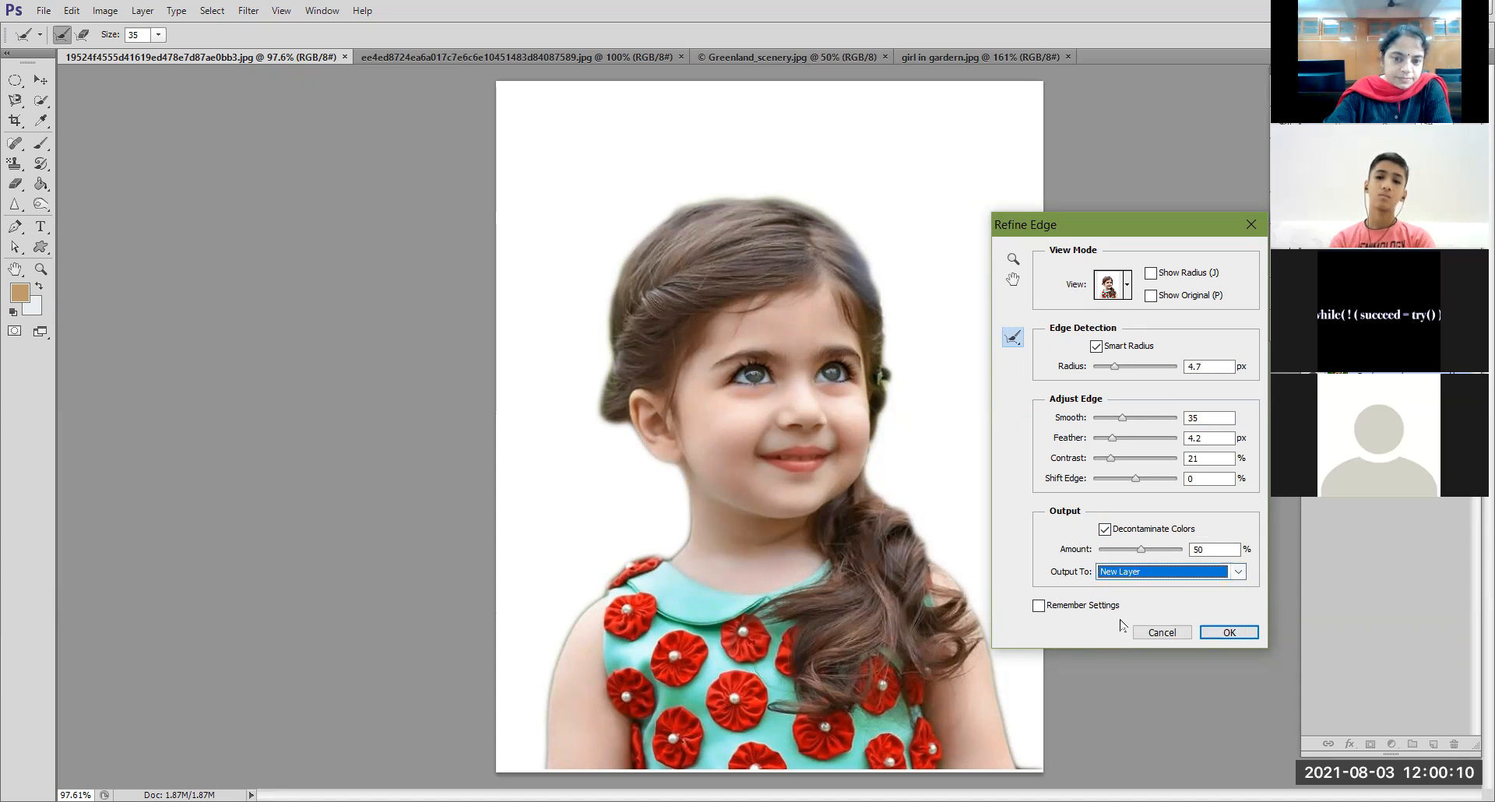
left_click(1212, 638)
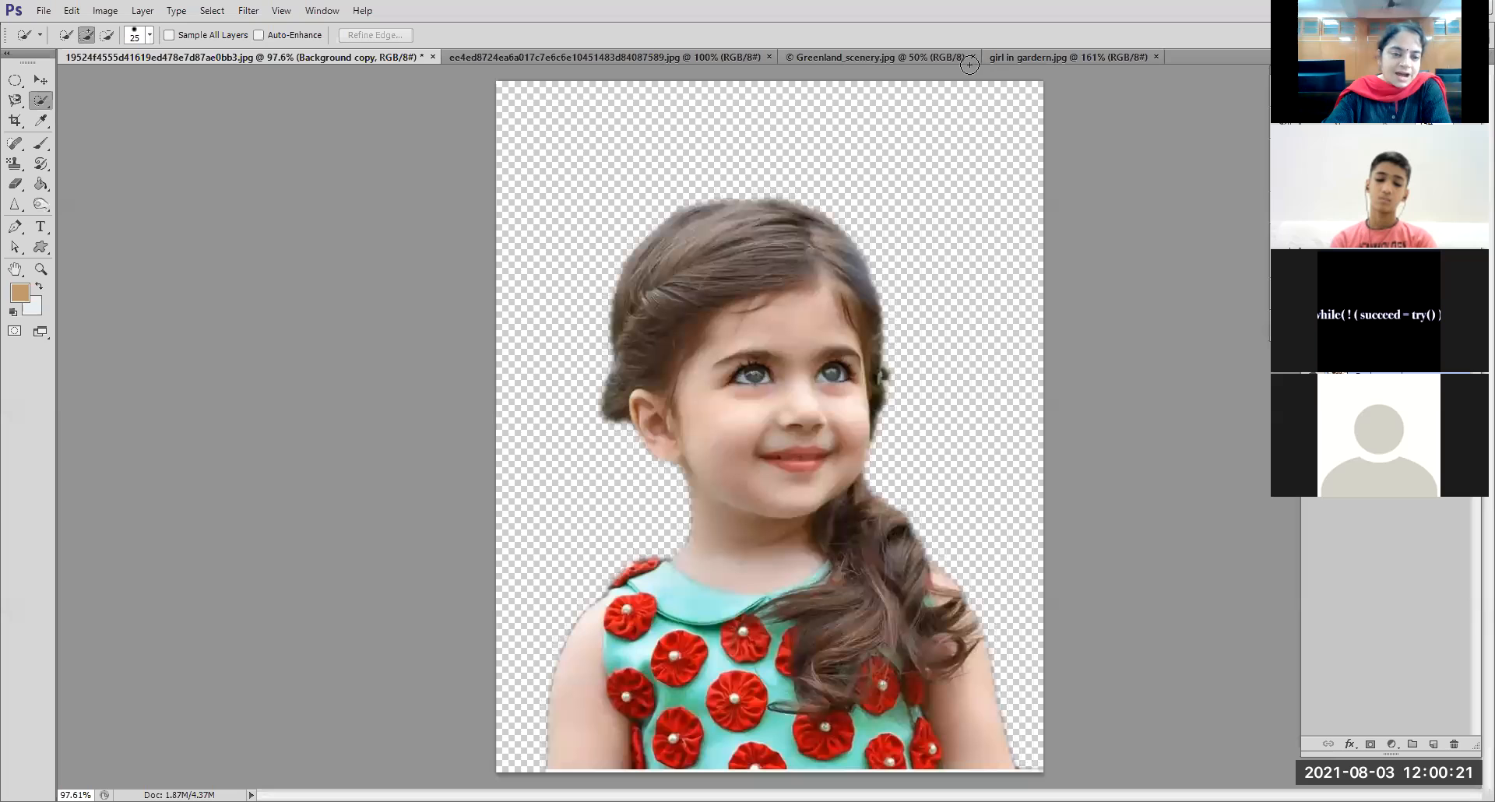
Step: Float the portrait's window, copy the cut-out girl into the night beach photo and position her over the sand beside the glowing waves
left_click_drag(354, 62, 644, 468)
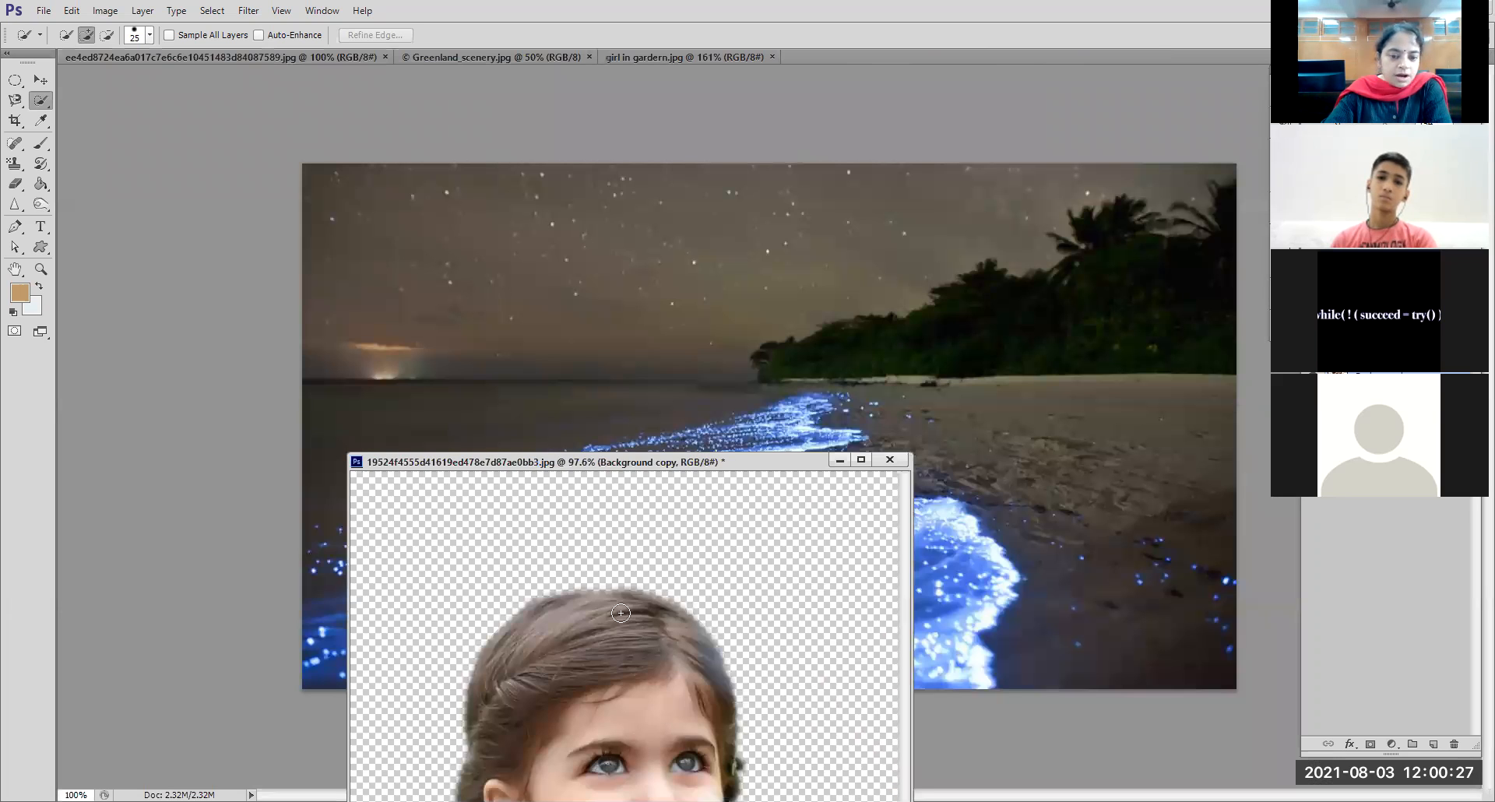
left_click(41, 79)
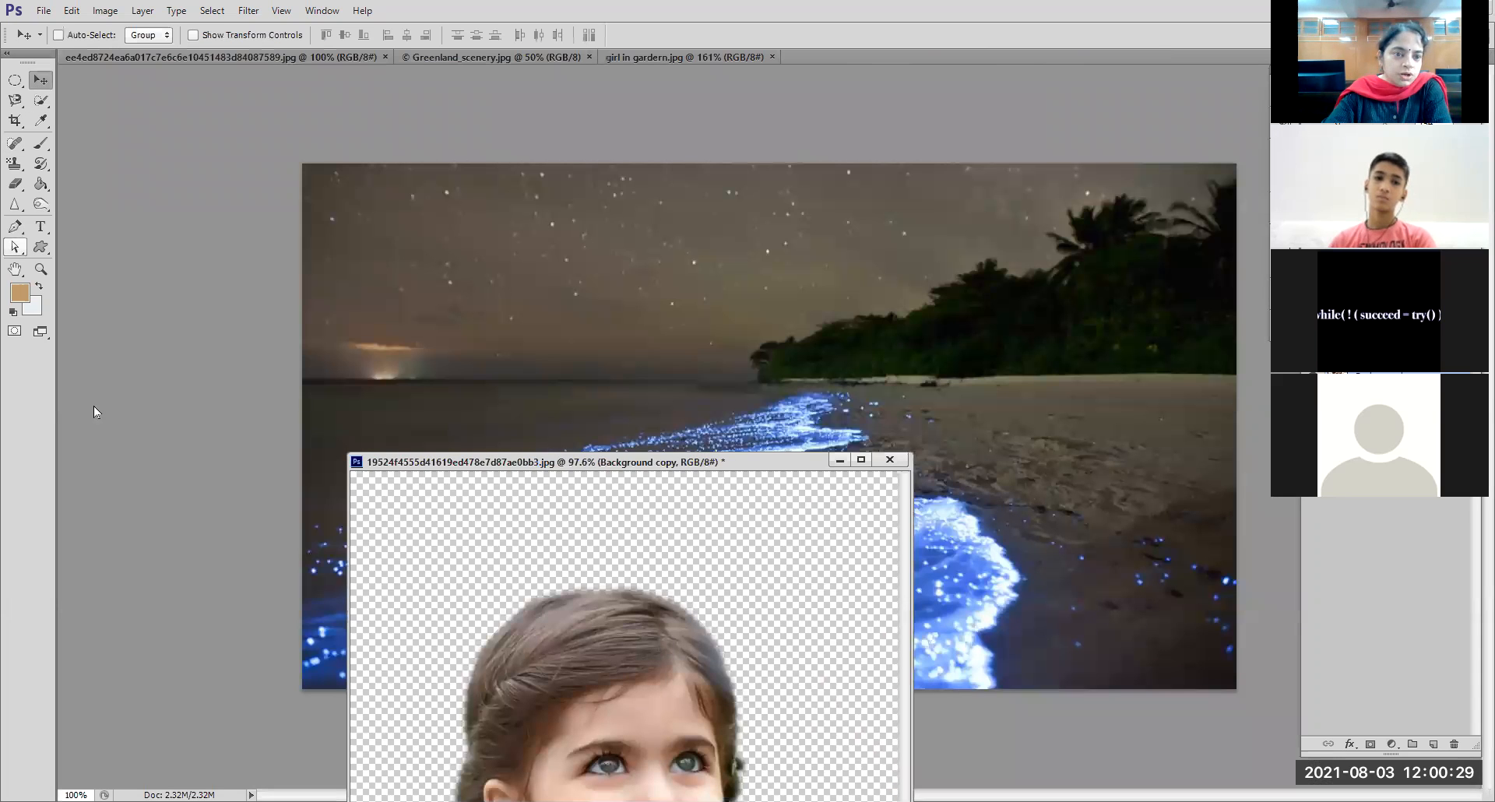
left_click_drag(618, 707, 992, 330)
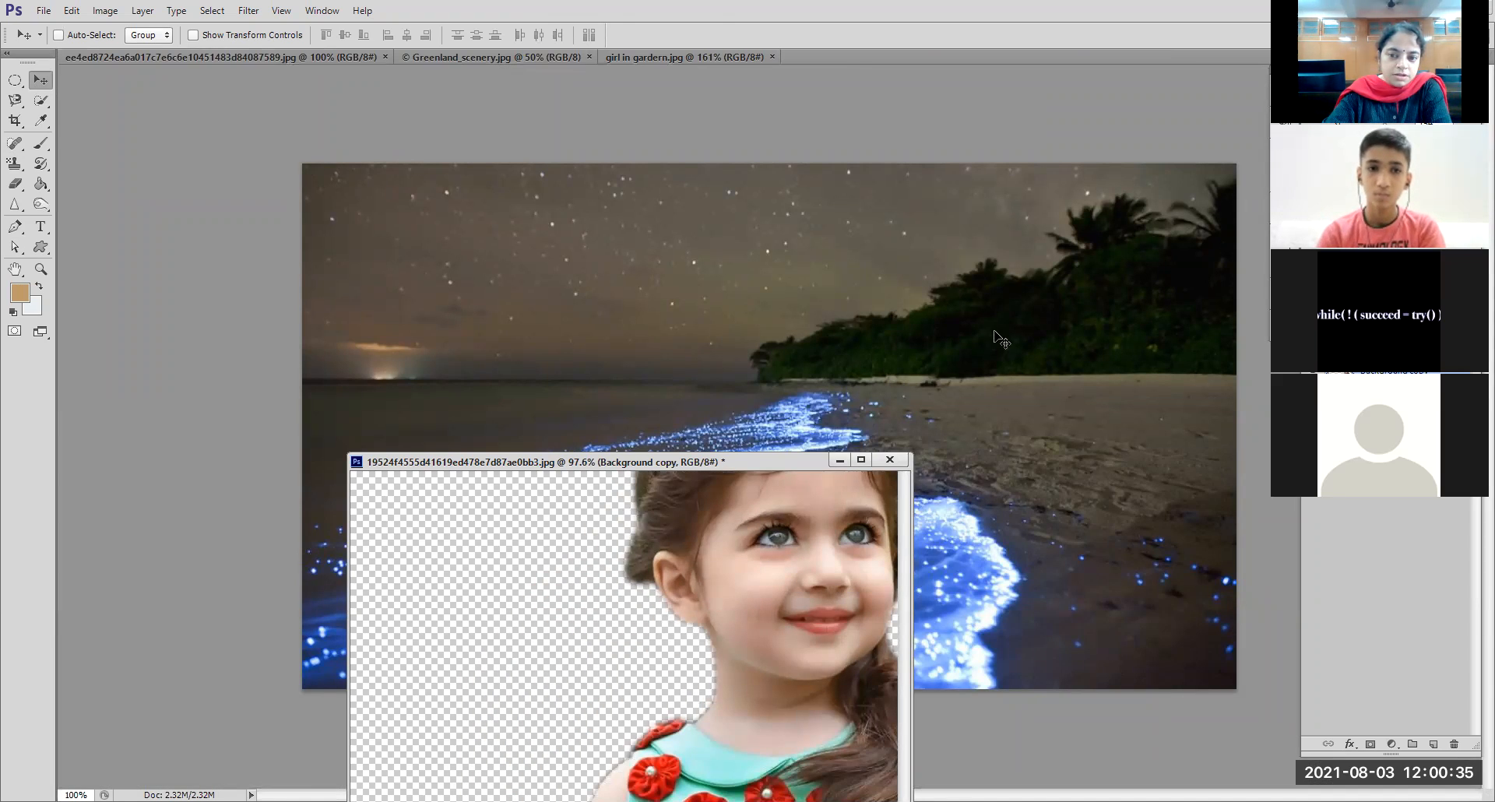
left_click(840, 461)
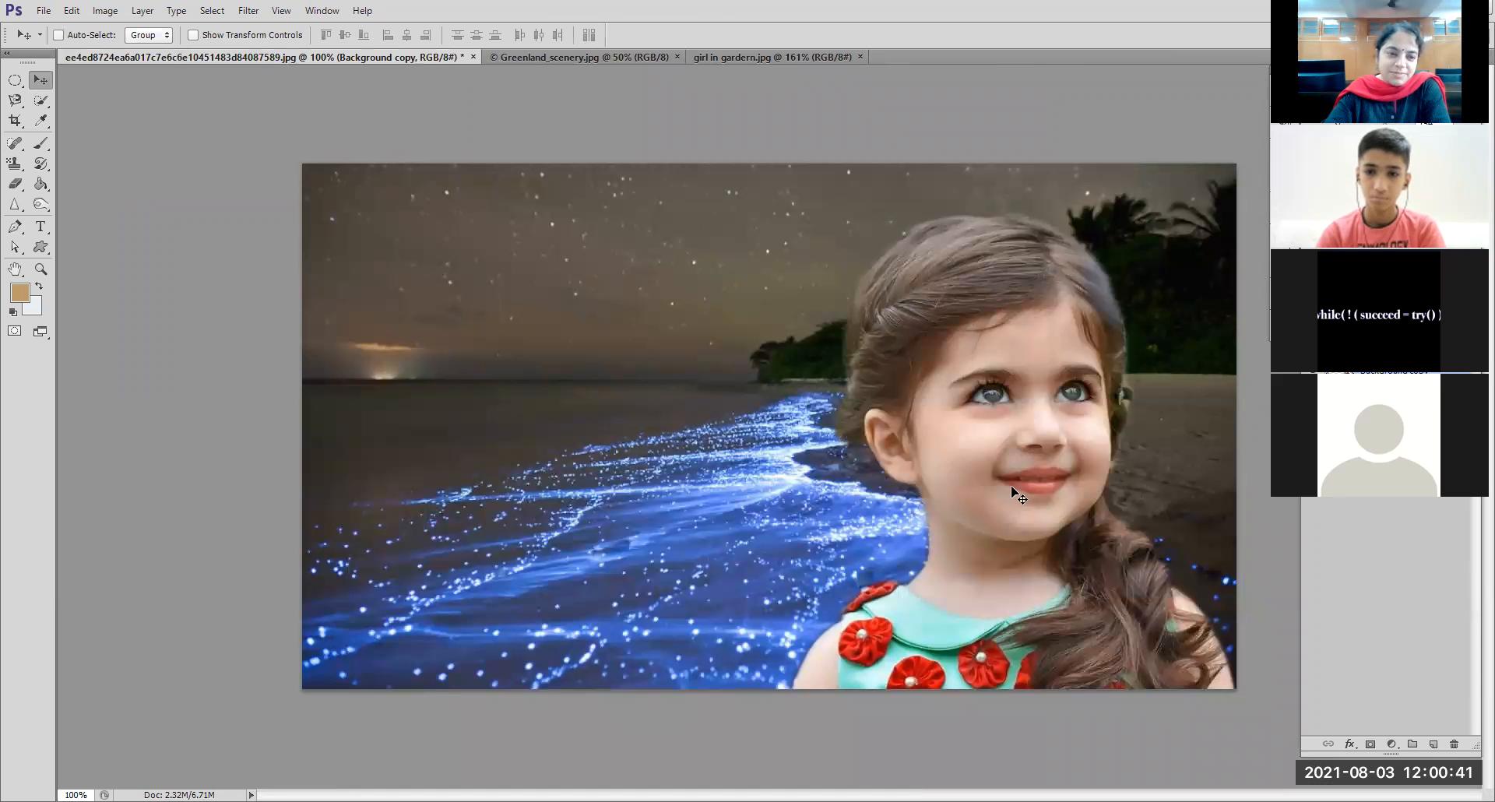
left_click_drag(1029, 520, 1026, 420)
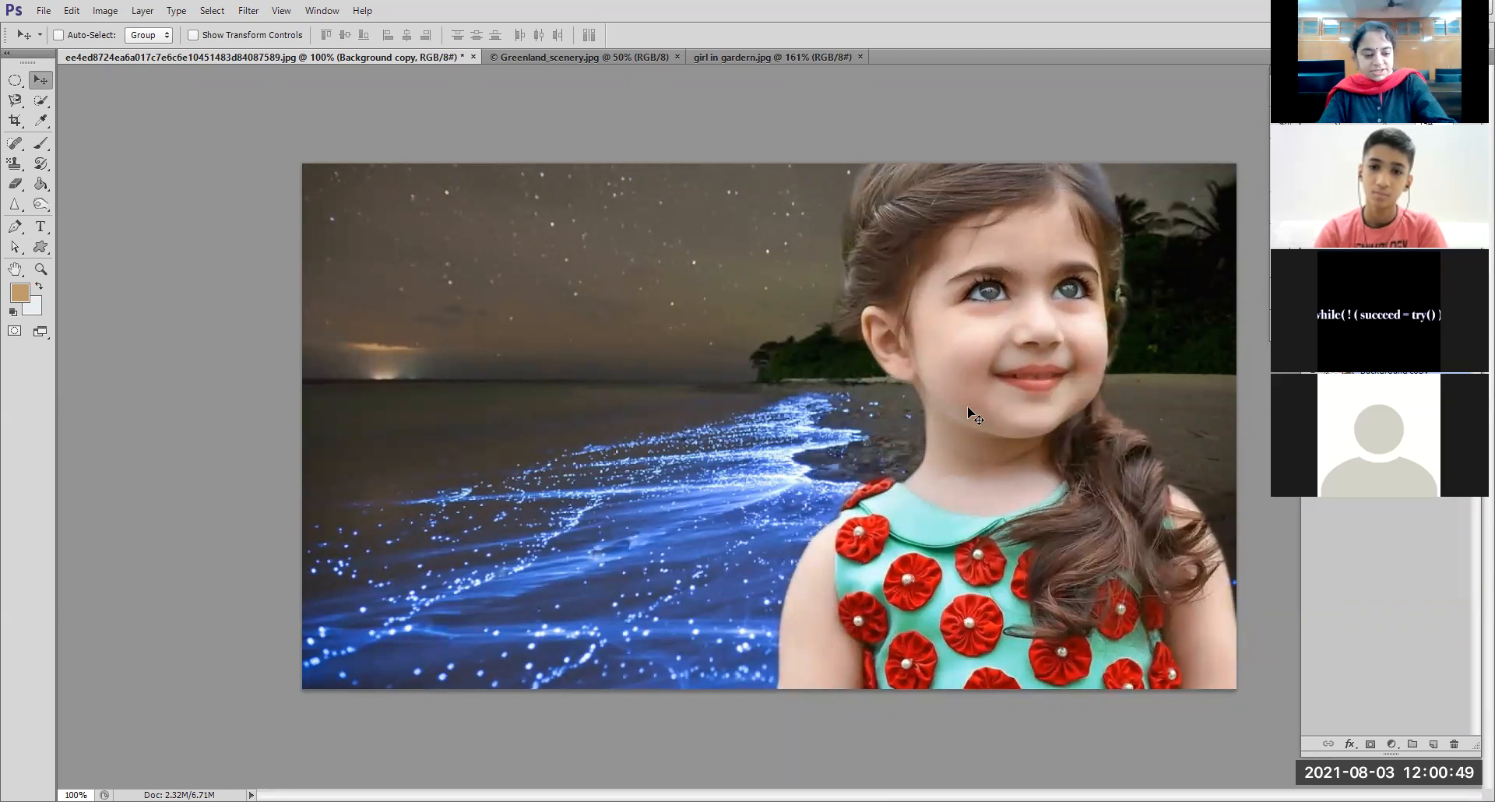
Step: Free-transform the girl layer to 84.14% width and 88.35% height, keeping her at the beach photo's lower edge
key("ctrl+t")
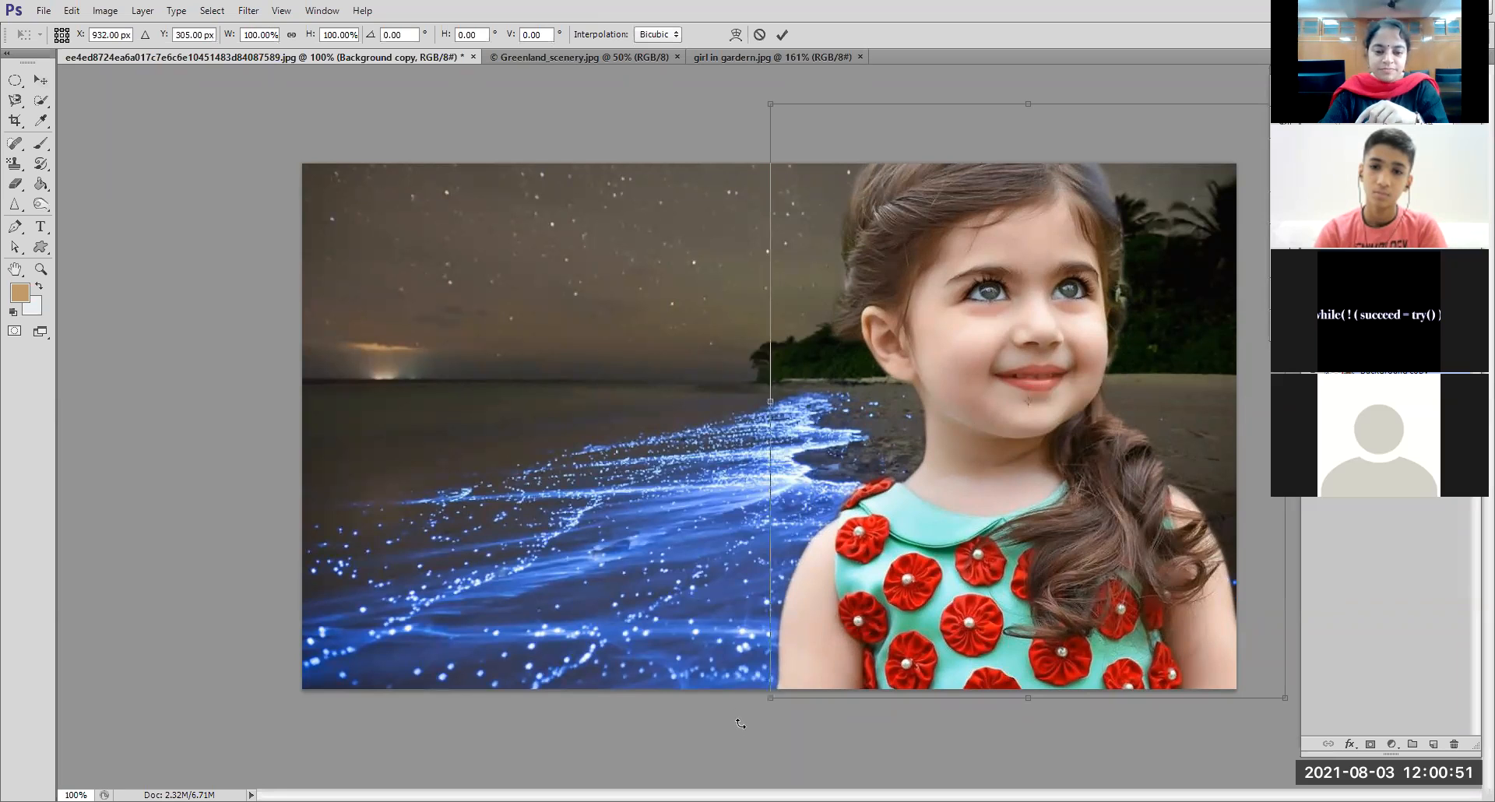
left_click_drag(772, 705, 855, 619)
left_click_drag(942, 549, 917, 626)
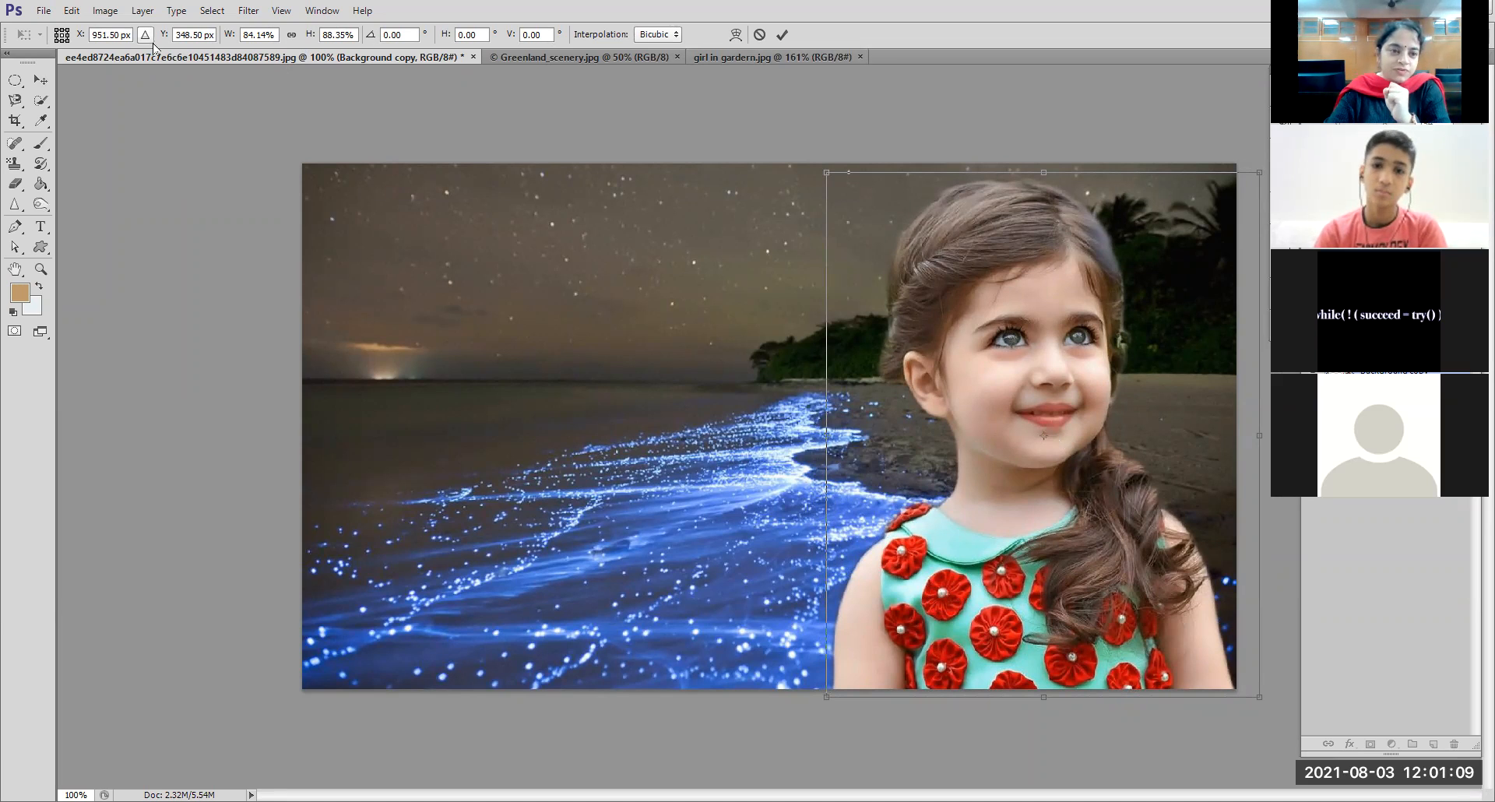
Step: Flip the girl layer horizontally and apply the transformation
left_click(107, 15)
mouse_move(71, 11)
mouse_move(122, 401)
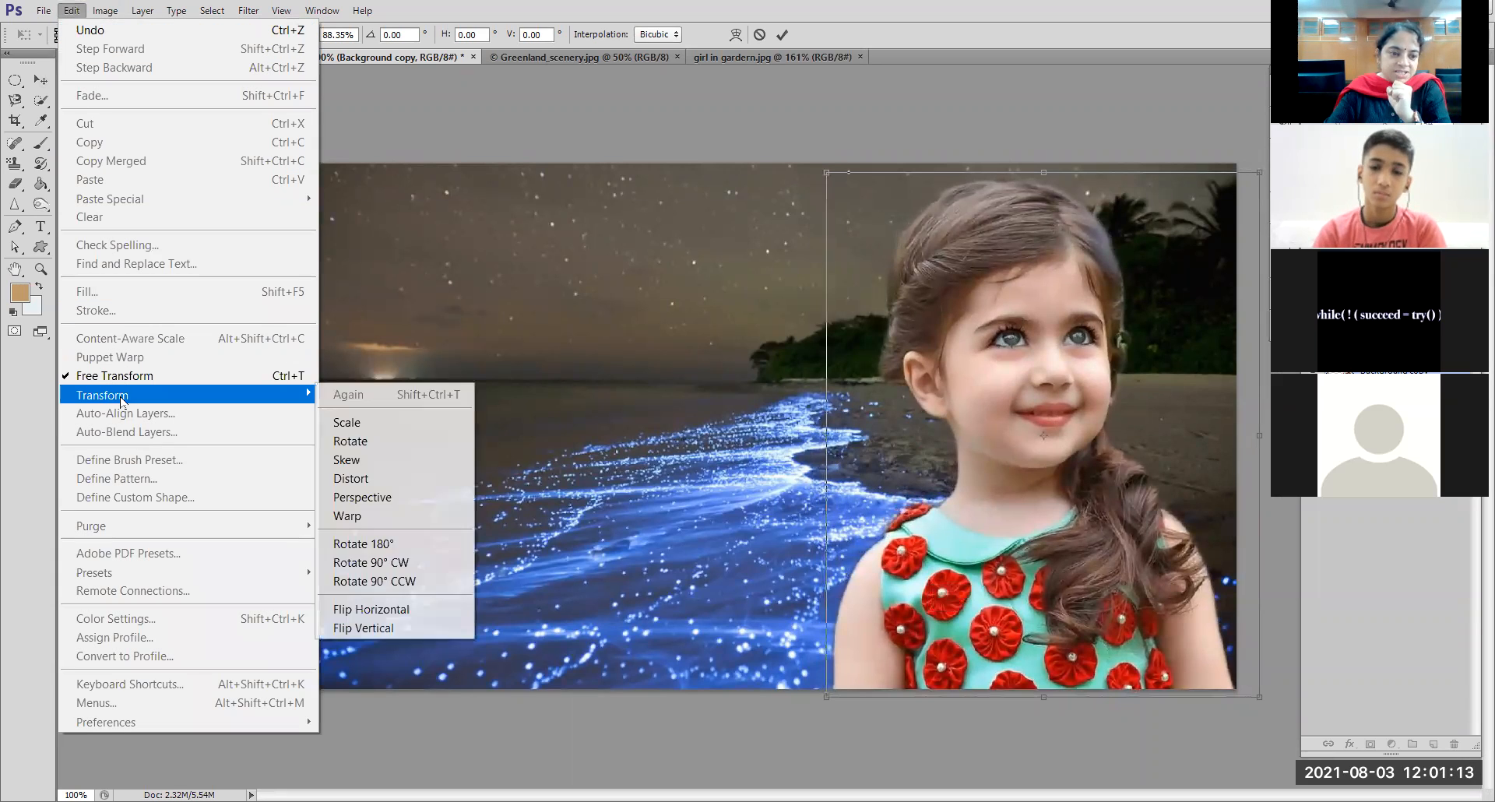
left_click(383, 616)
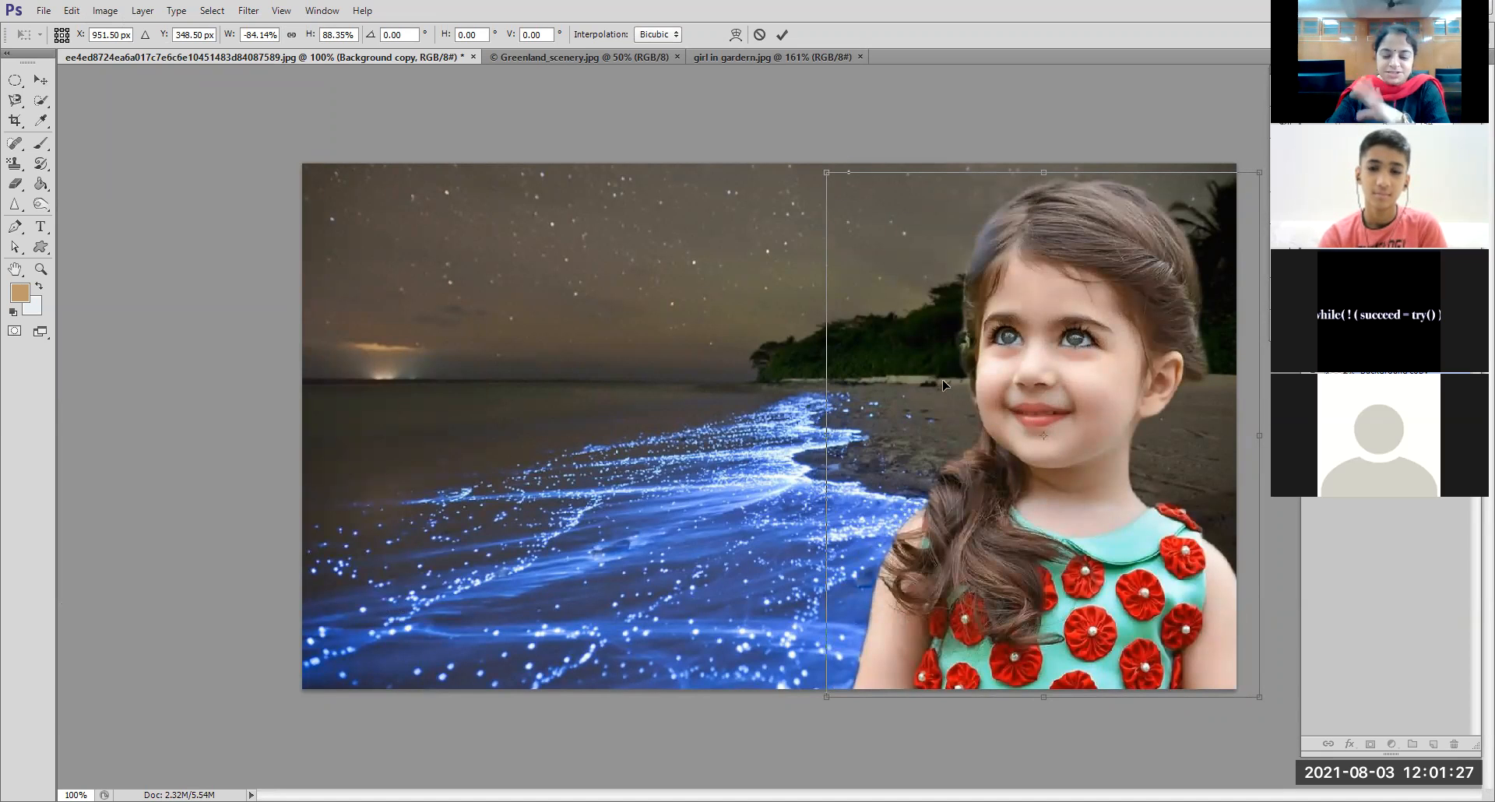
key("Return")
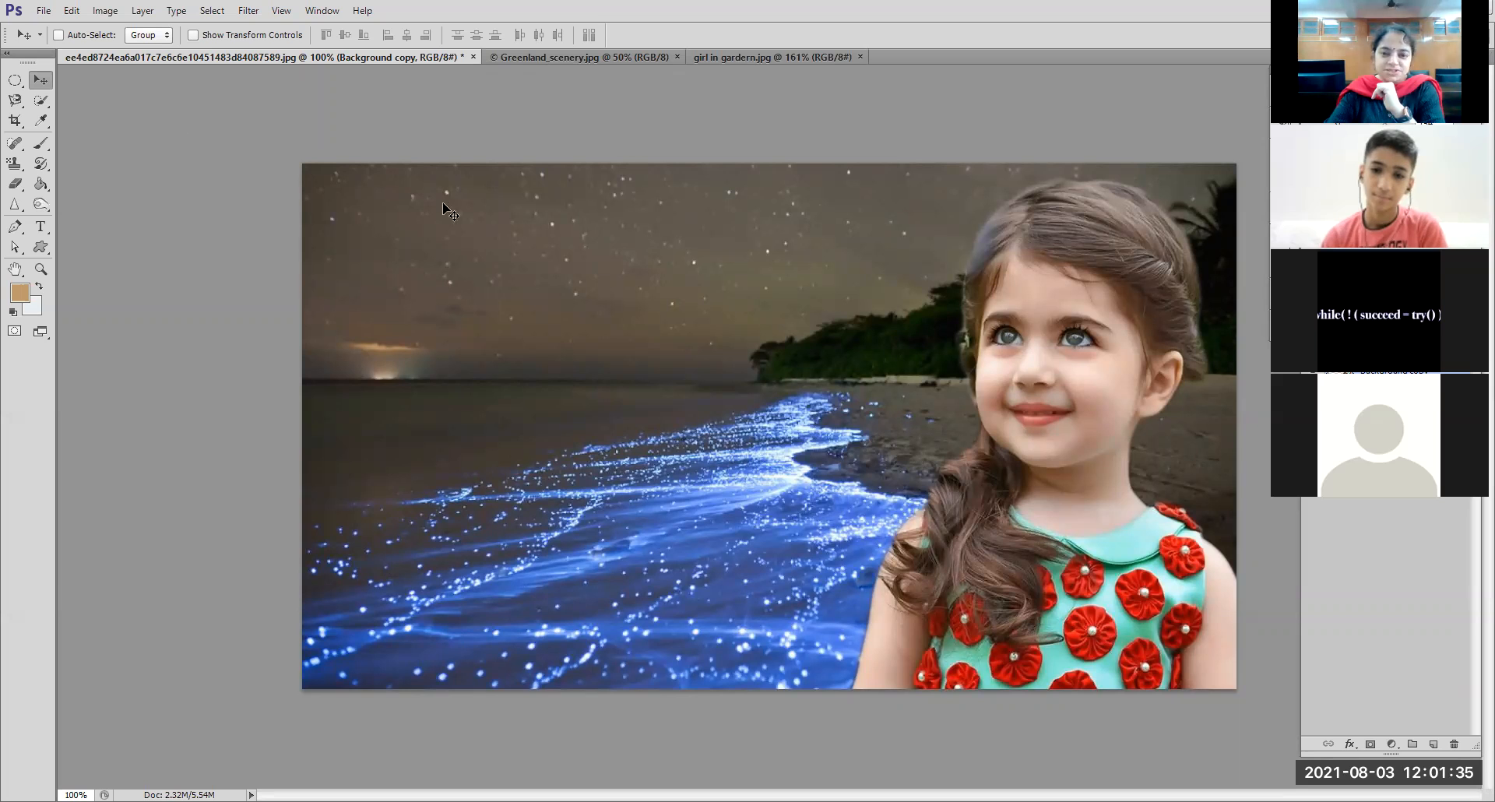
Step: In girl in gardern.jpg, quick-select the girl's head with a size 25 brush and both raised arms and hands with size 10
scroll(759, 418, "down", 3)
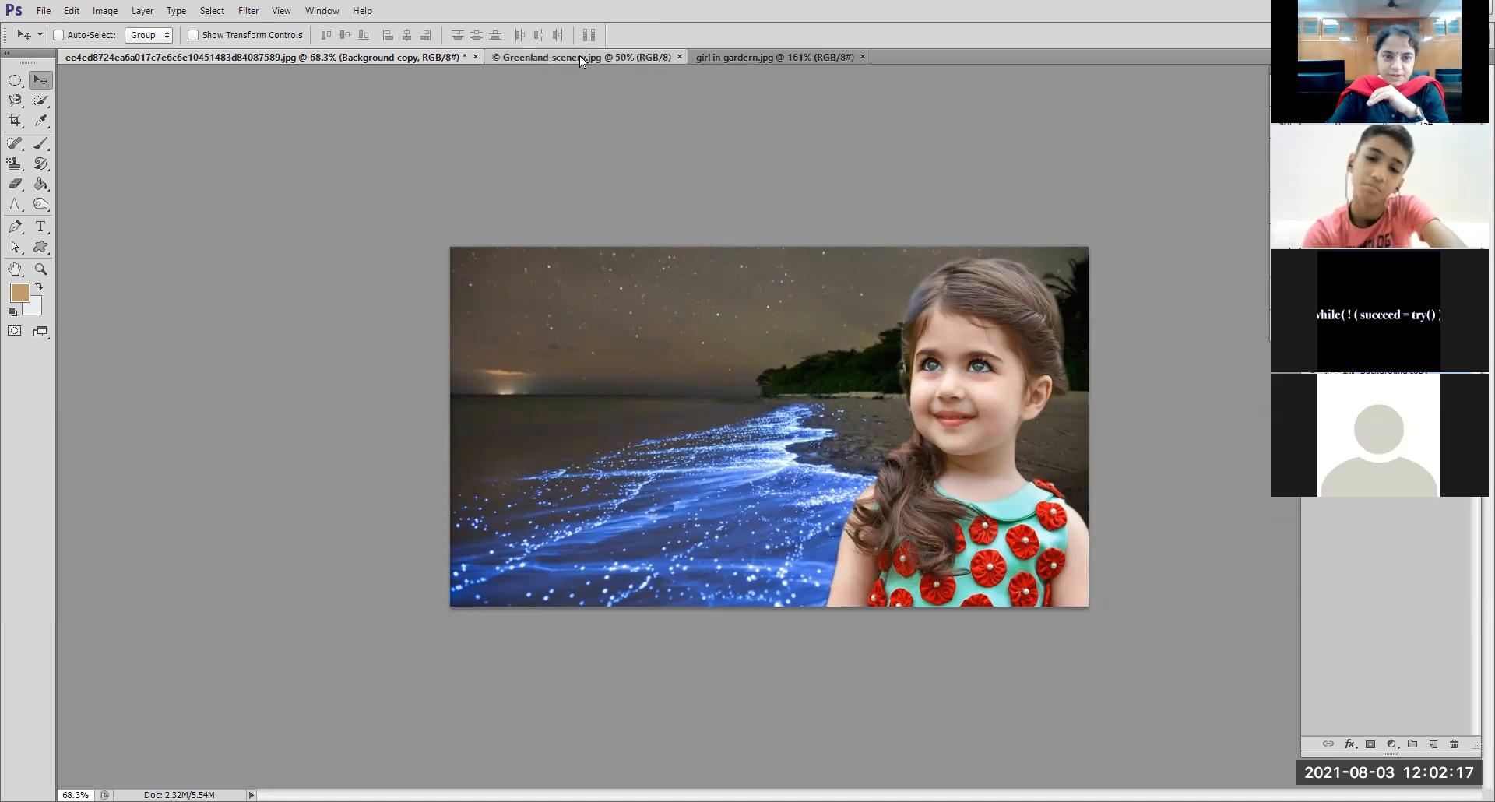
left_click(718, 59)
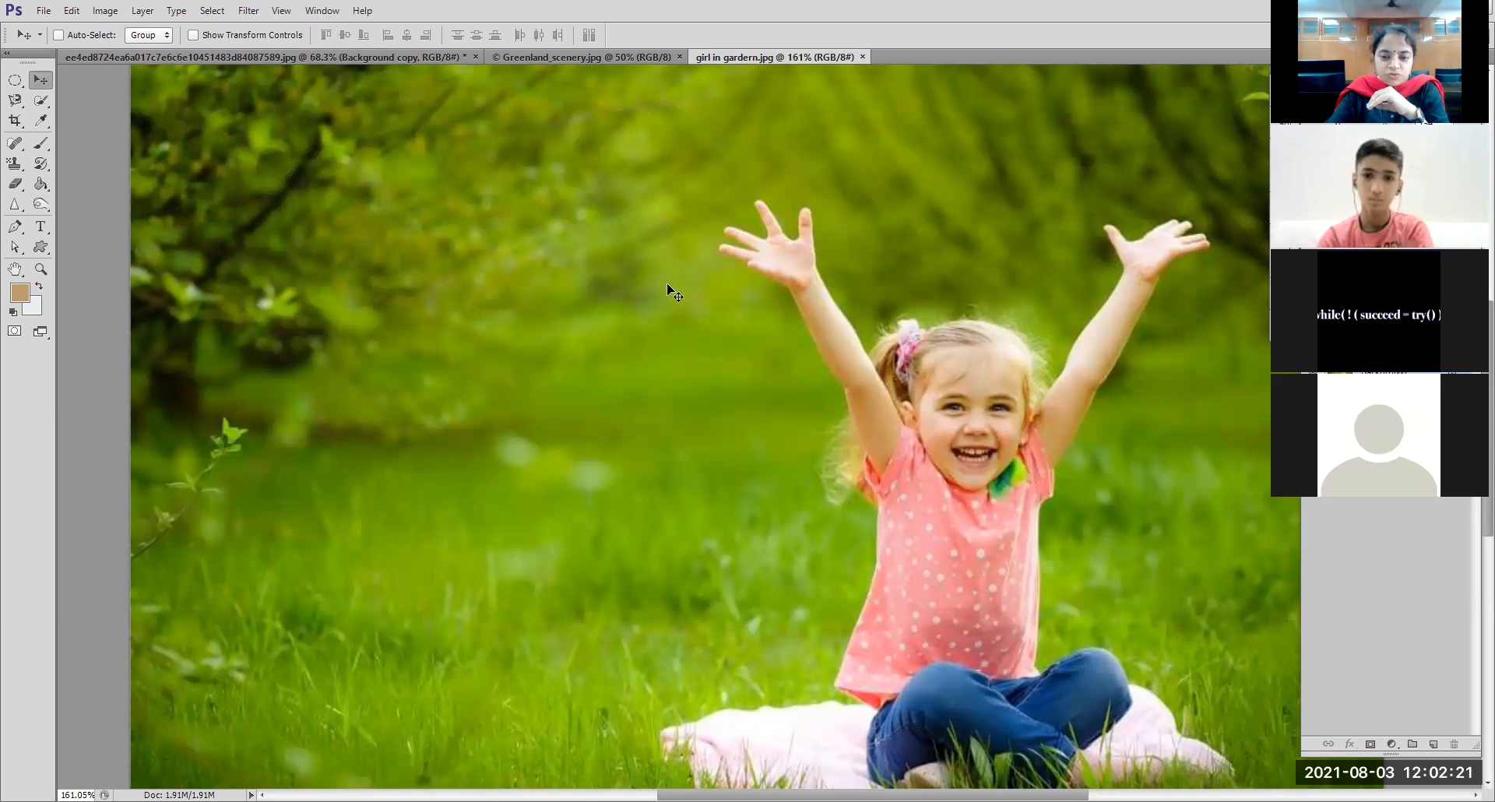
left_click(556, 57)
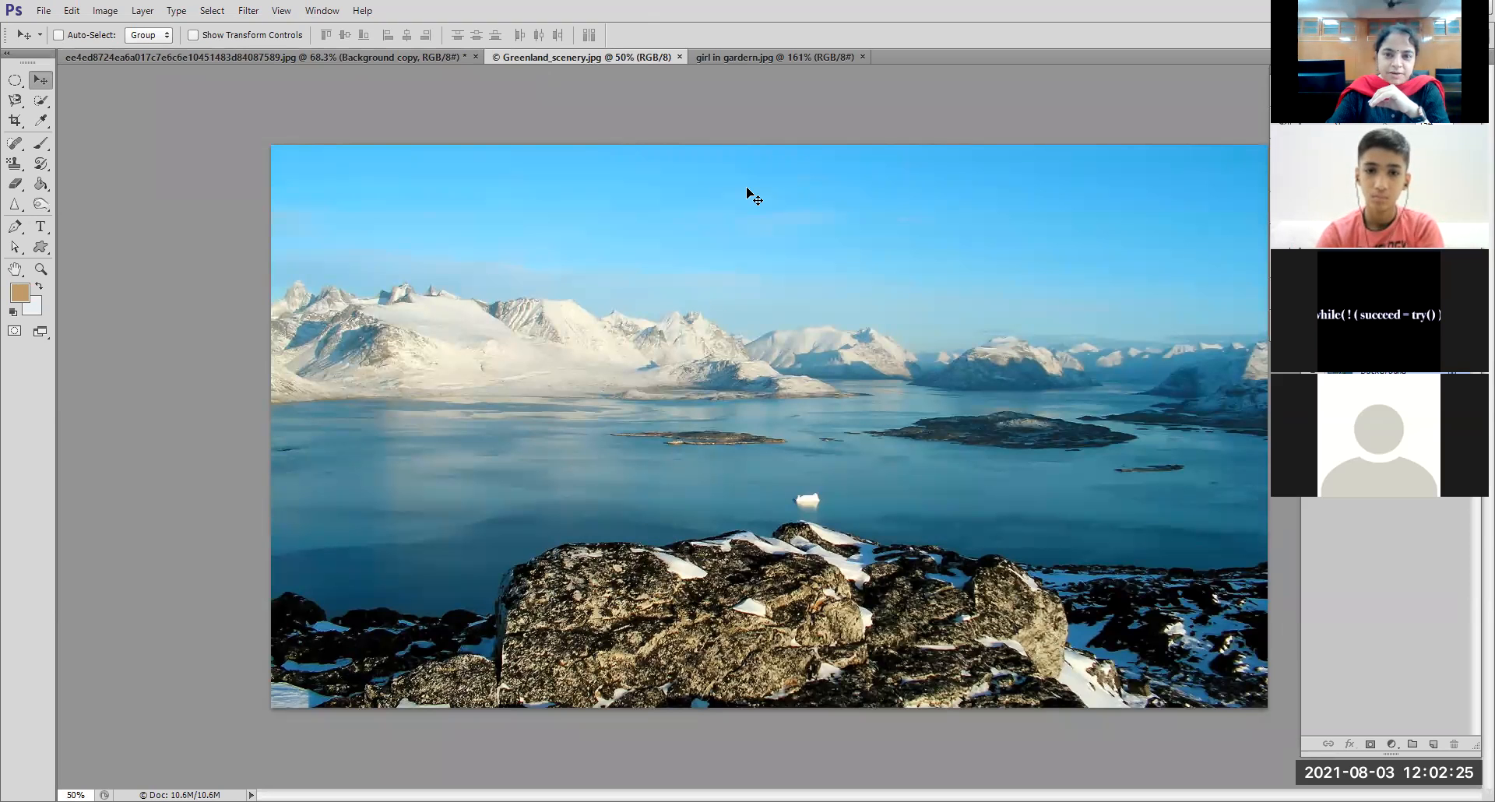
left_click(837, 60)
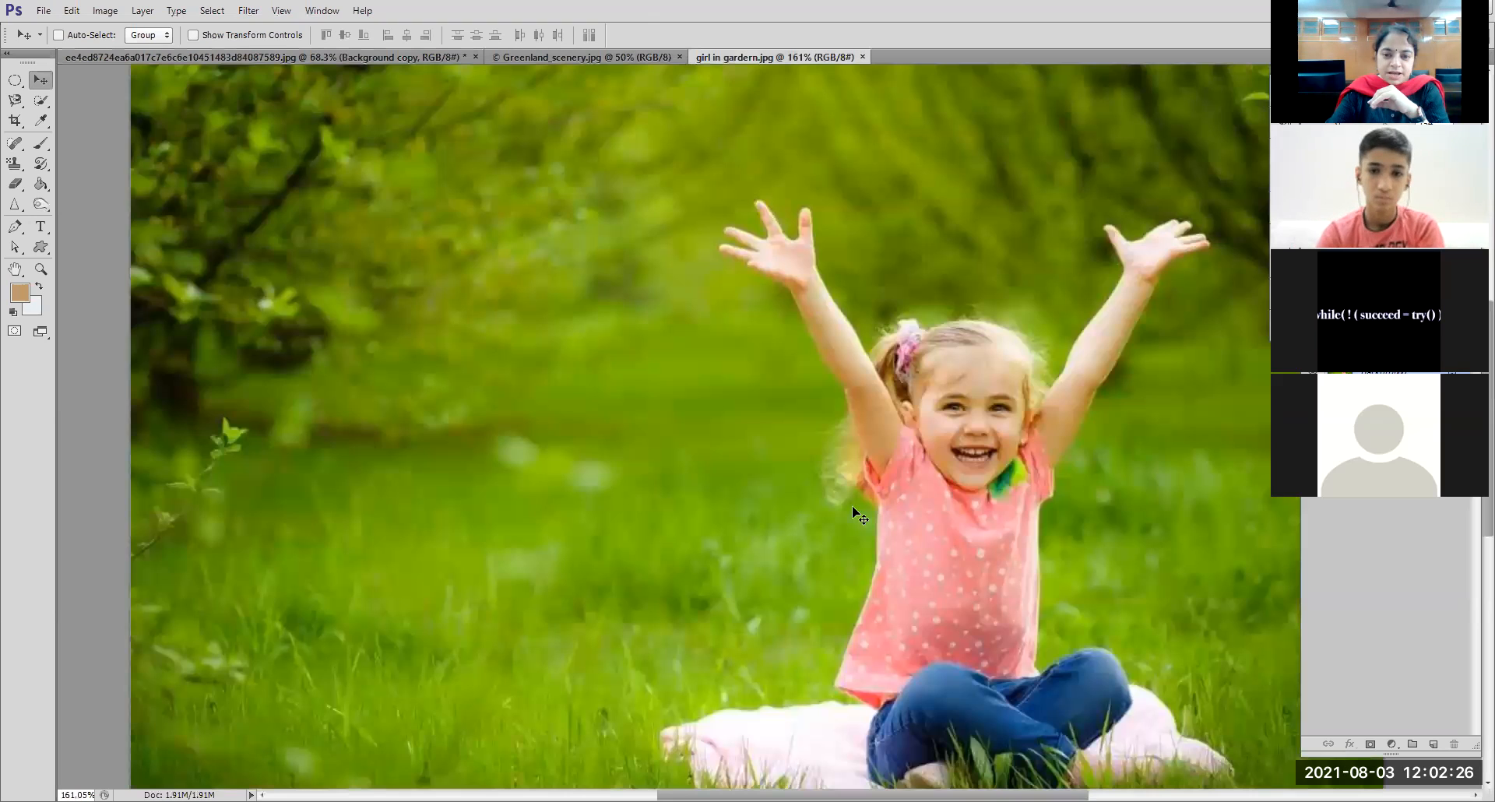
left_click(39, 103)
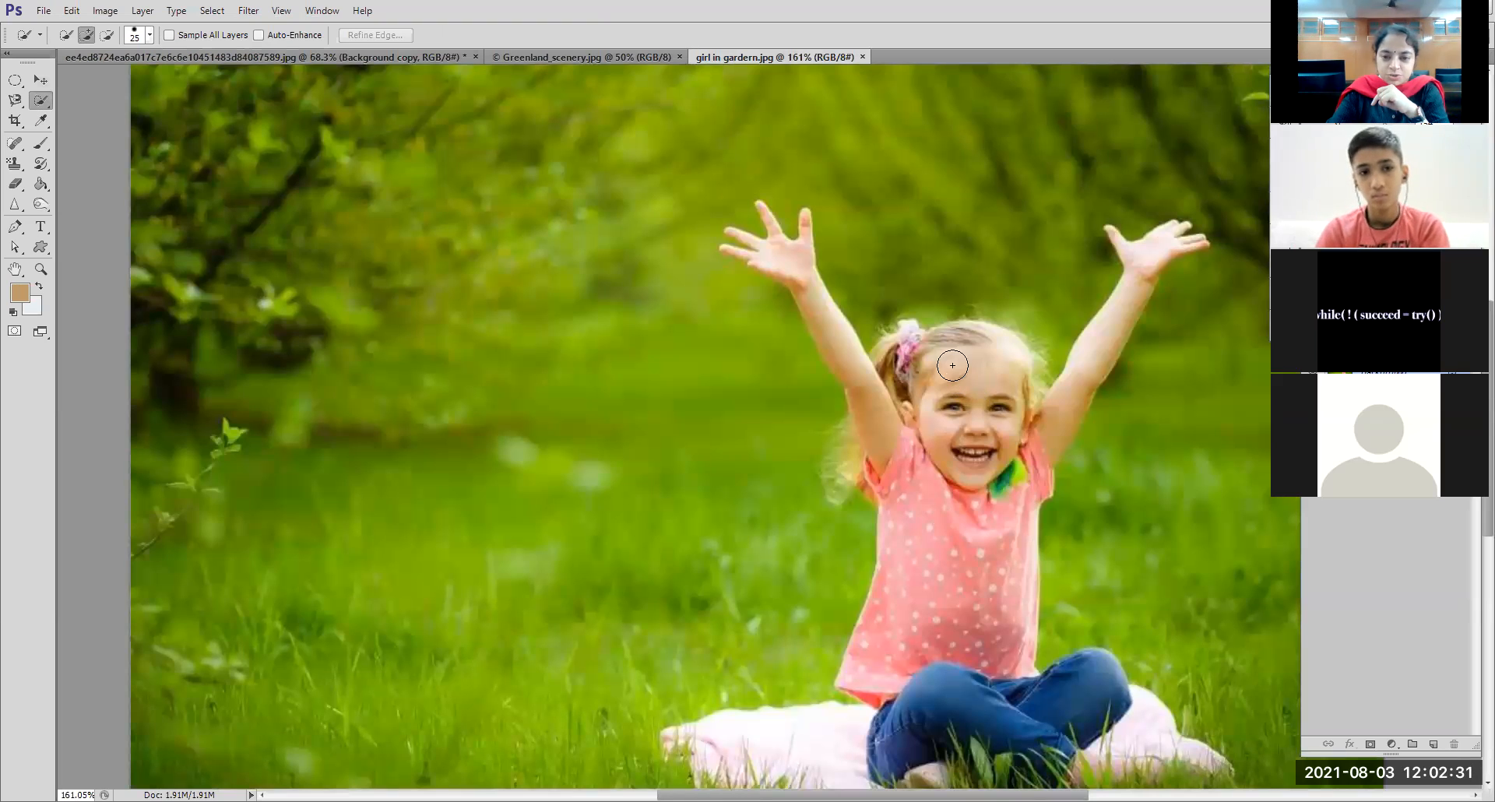
mouse_move(949, 361)
left_mouse_down()
mouse_move(953, 397)
mouse_move(969, 365)
mouse_move(986, 476)
mouse_move(1007, 493)
left_mouse_up()
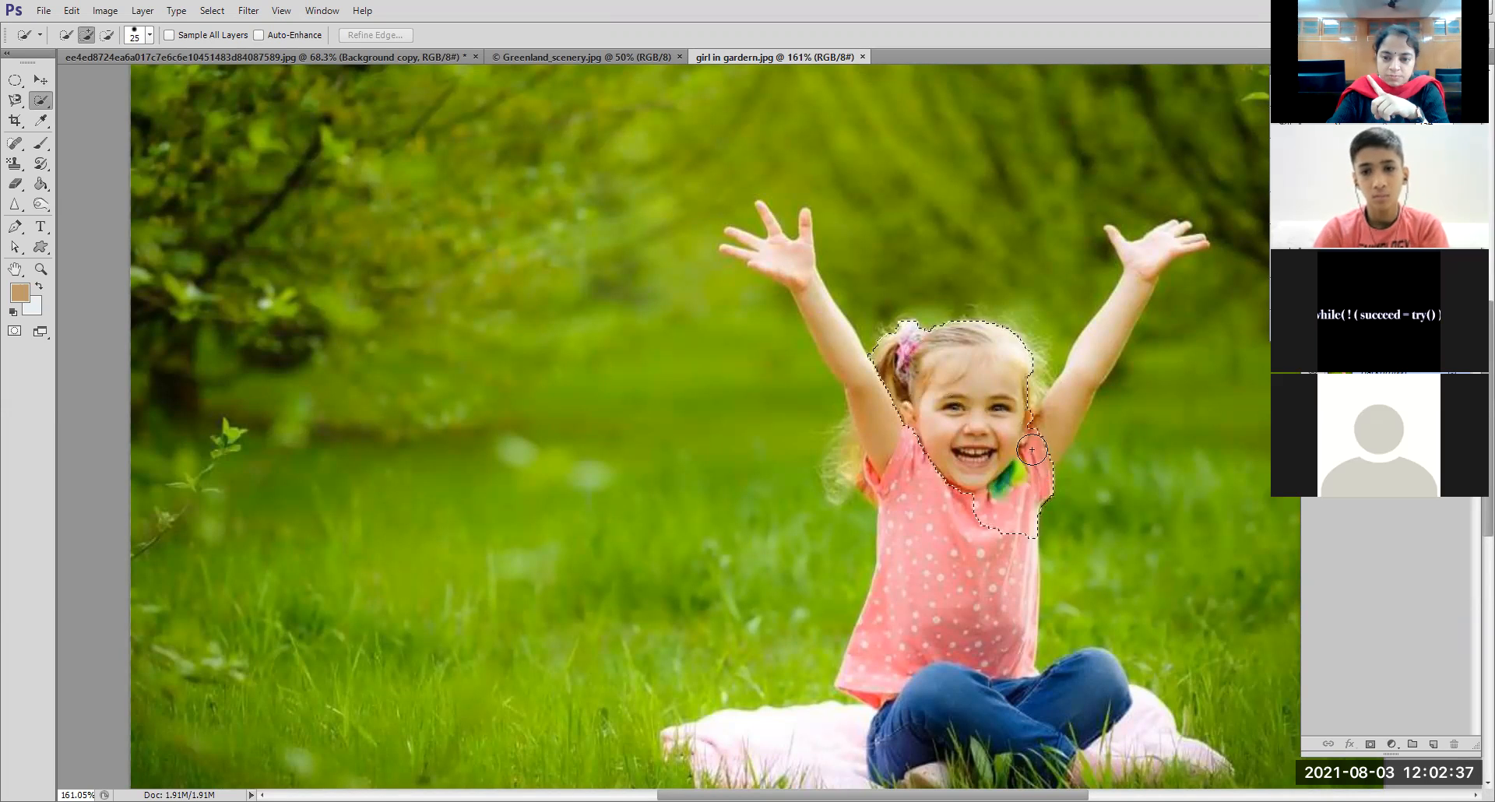
left_click_drag(1121, 300, 1088, 354)
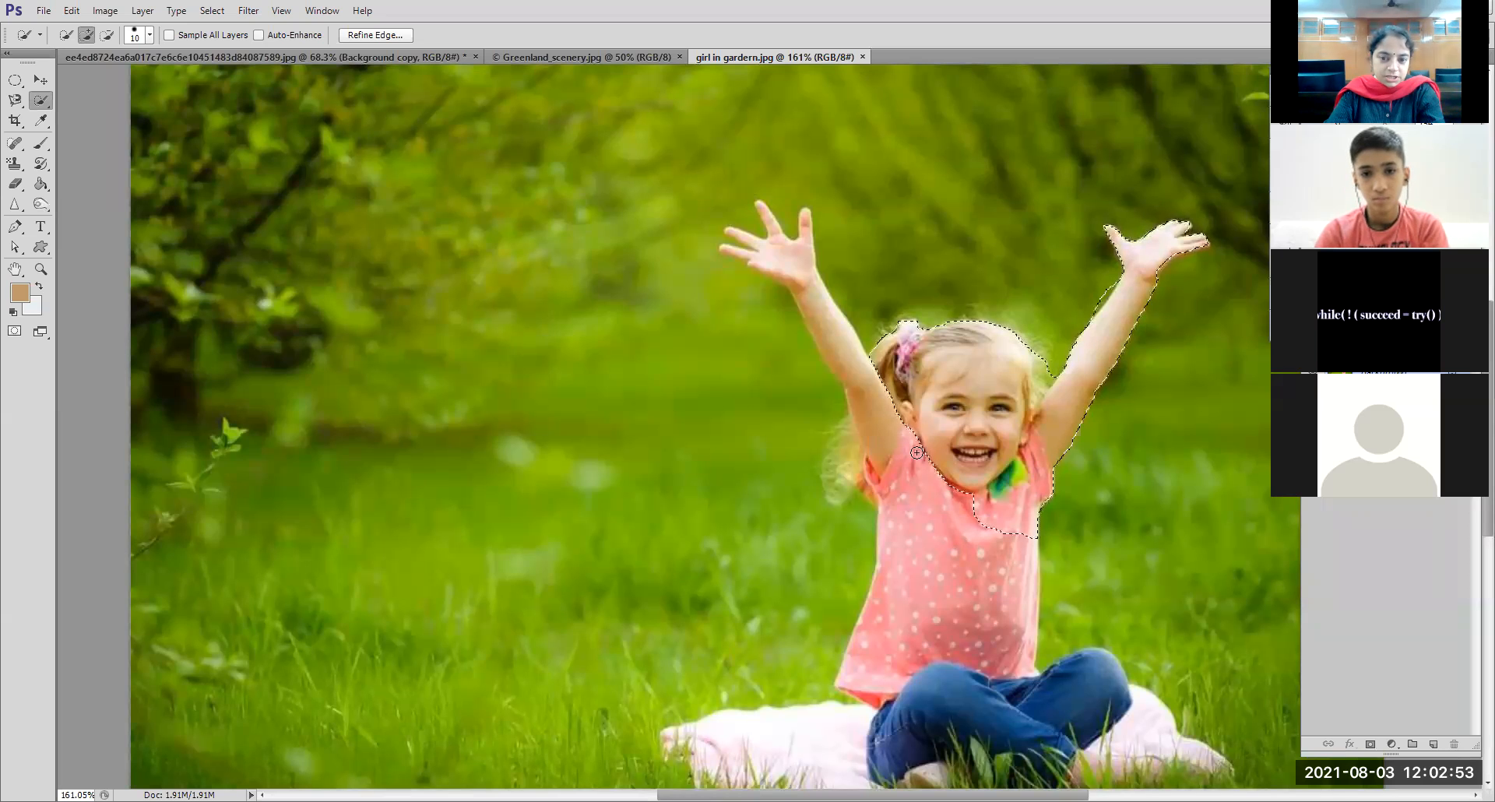
left_click_drag(846, 339, 796, 265)
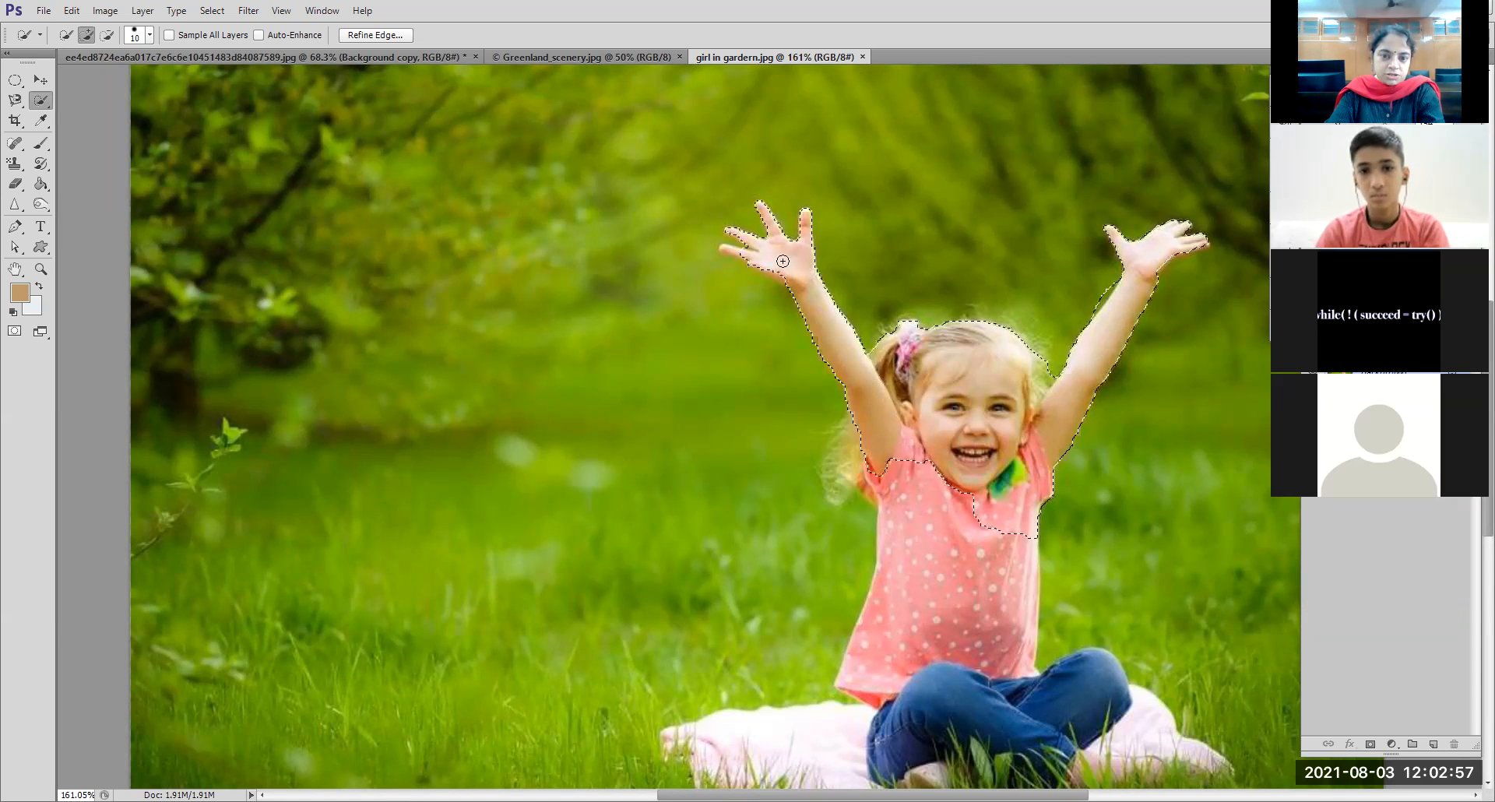
left_click_drag(740, 253, 810, 286)
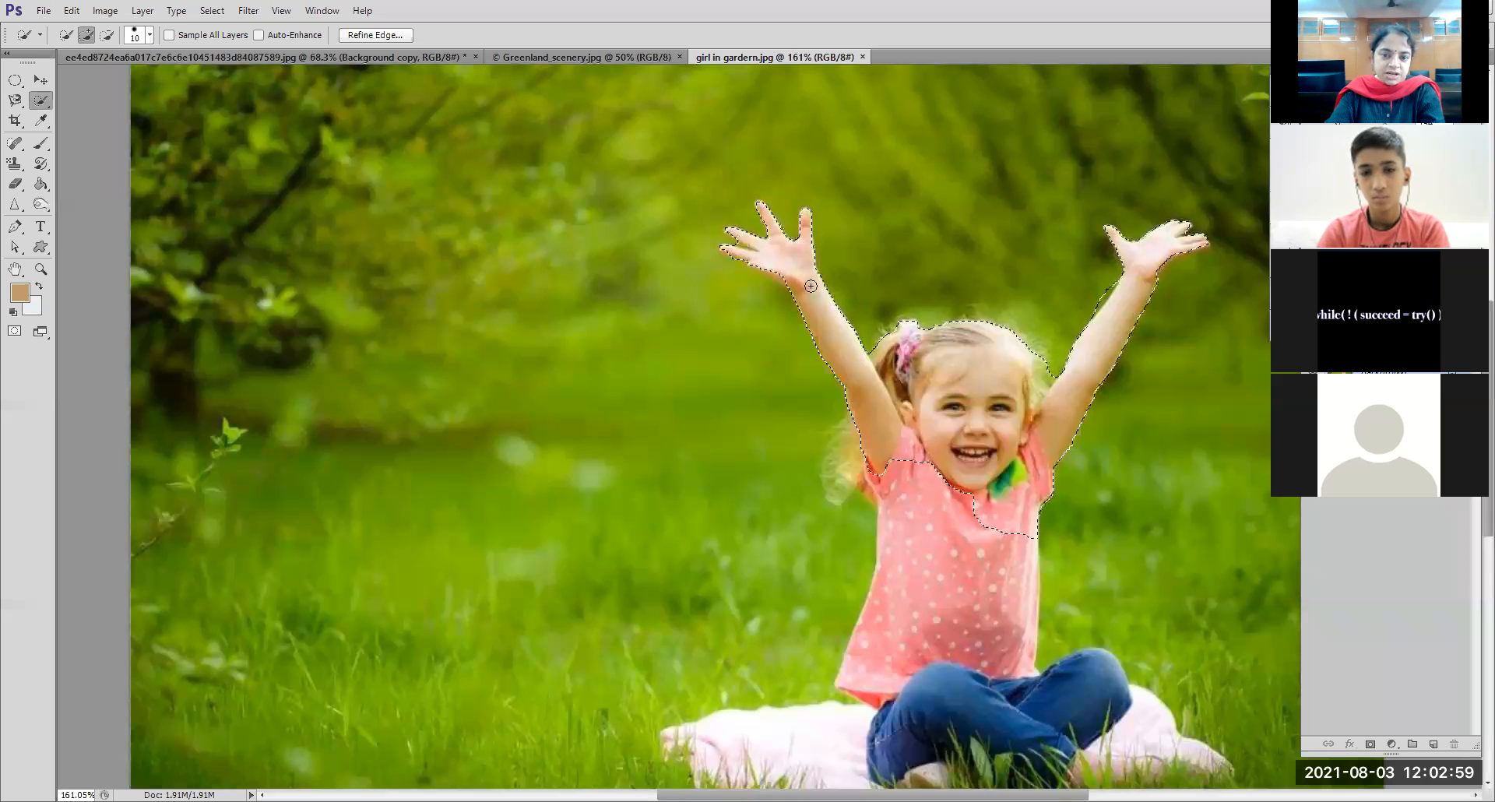
Step: Extend the quick selection over the girl's pink shirt, jeans and feet
mouse_move(885, 450)
left_mouse_down()
mouse_move(895, 501)
mouse_move(970, 563)
mouse_move(963, 679)
mouse_move(939, 709)
mouse_move(1000, 722)
mouse_move(1080, 696)
left_mouse_up()
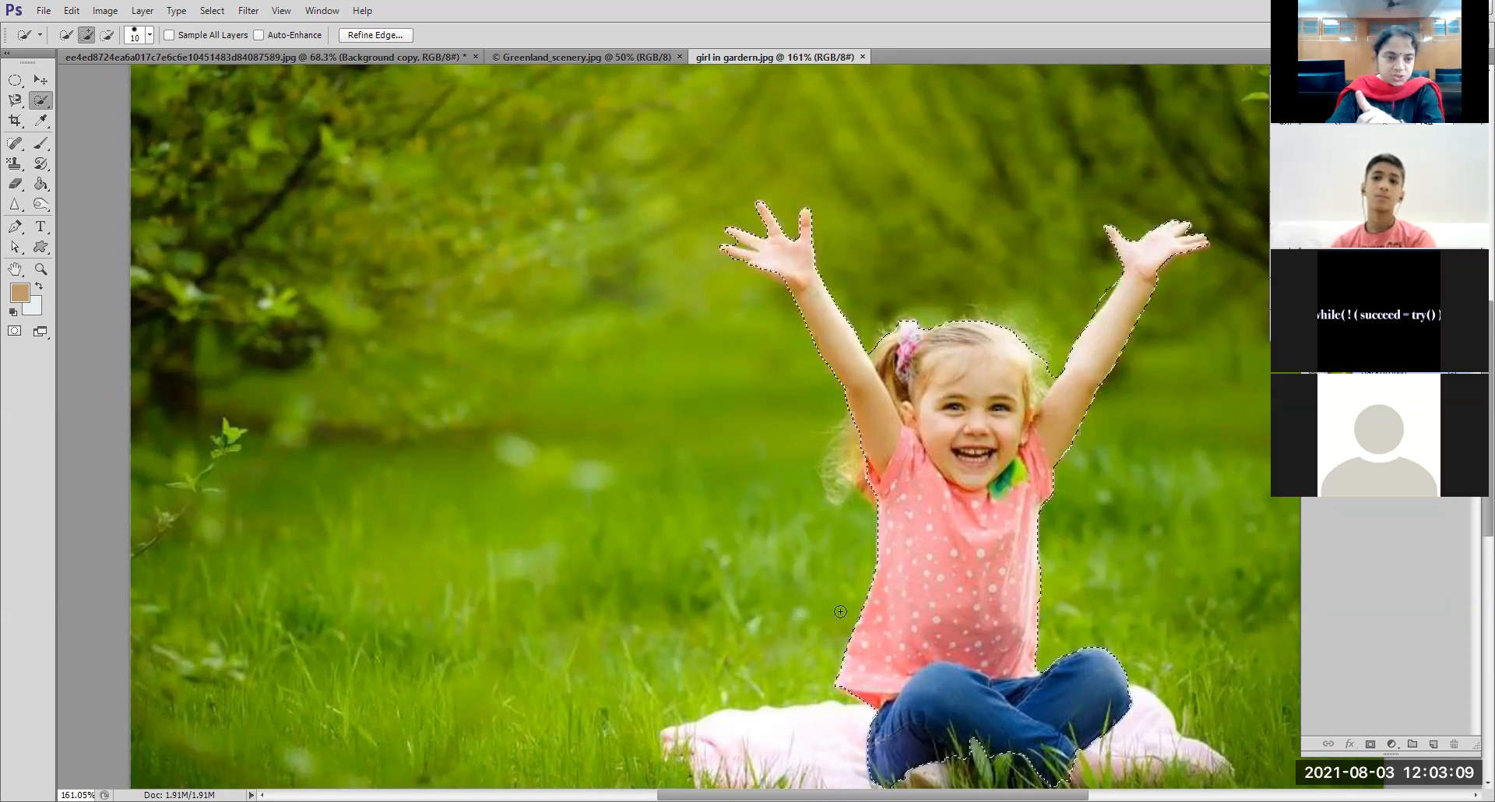
scroll(908, 595, "down", 3)
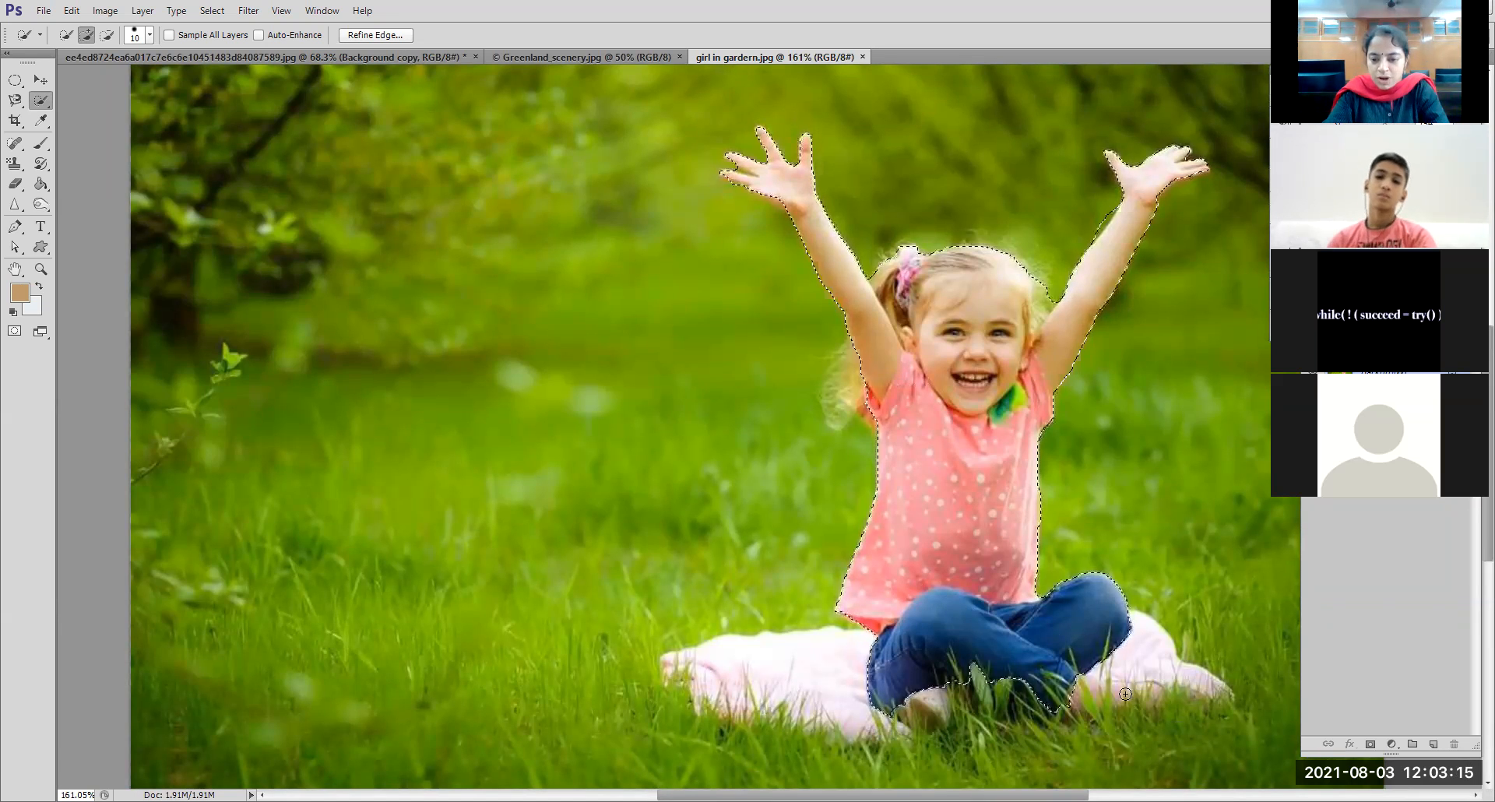
left_click_drag(1083, 685, 1092, 686)
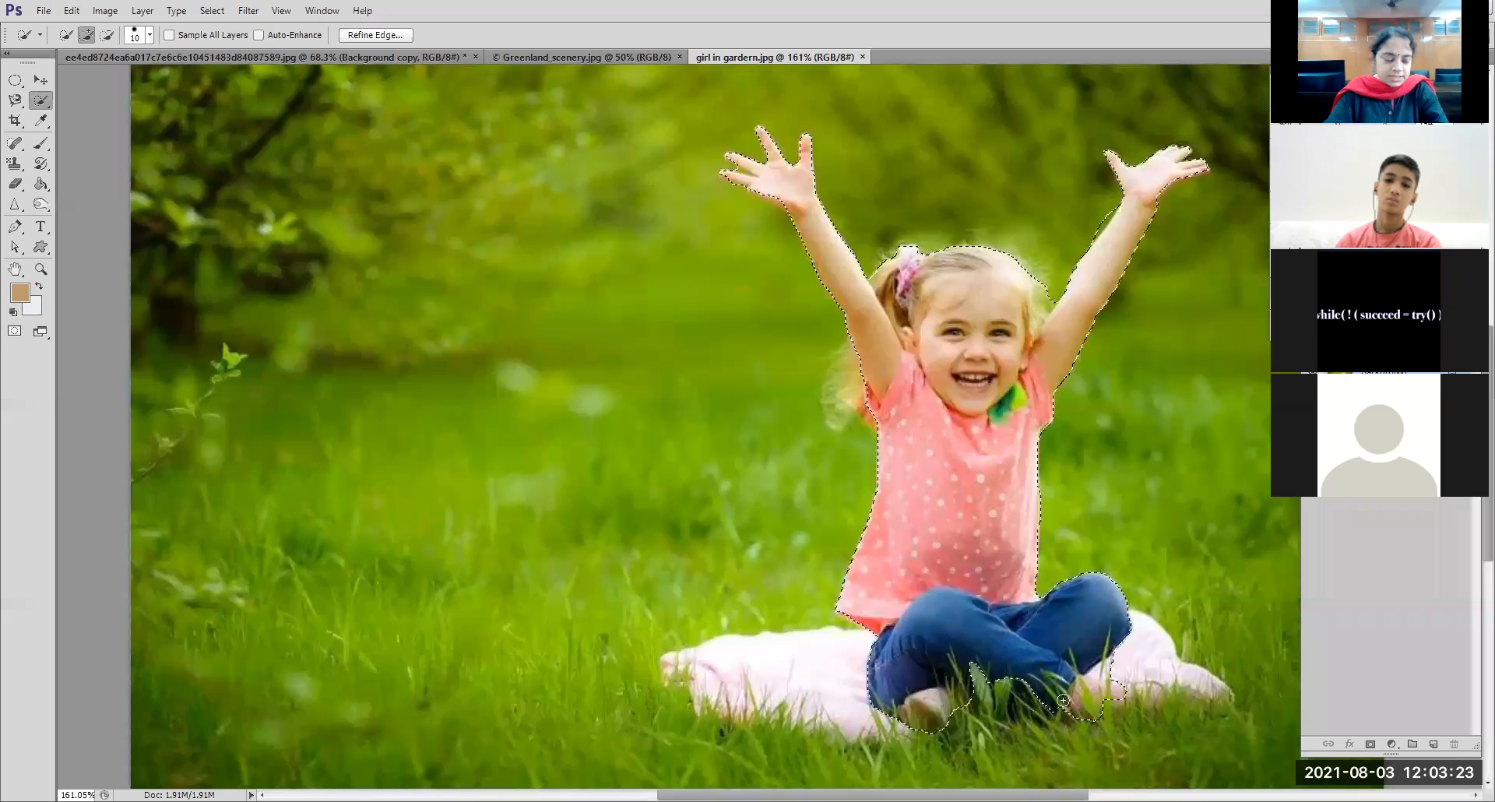
key("alt")
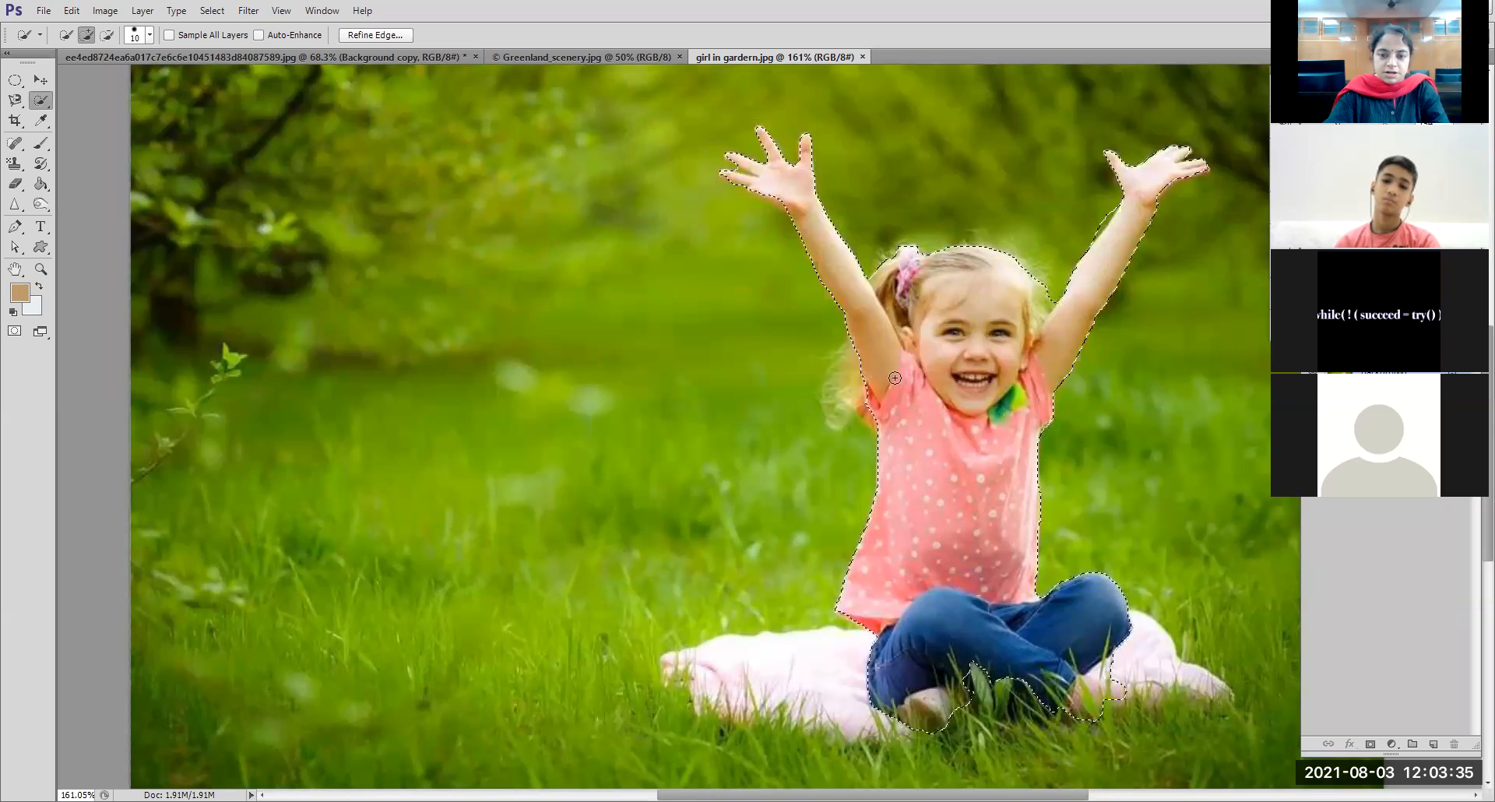
Step: Open Refine Edge for the garden girl's selection, move the dialog off her, and set the edge radius to 4.0 px
left_click(940, 450)
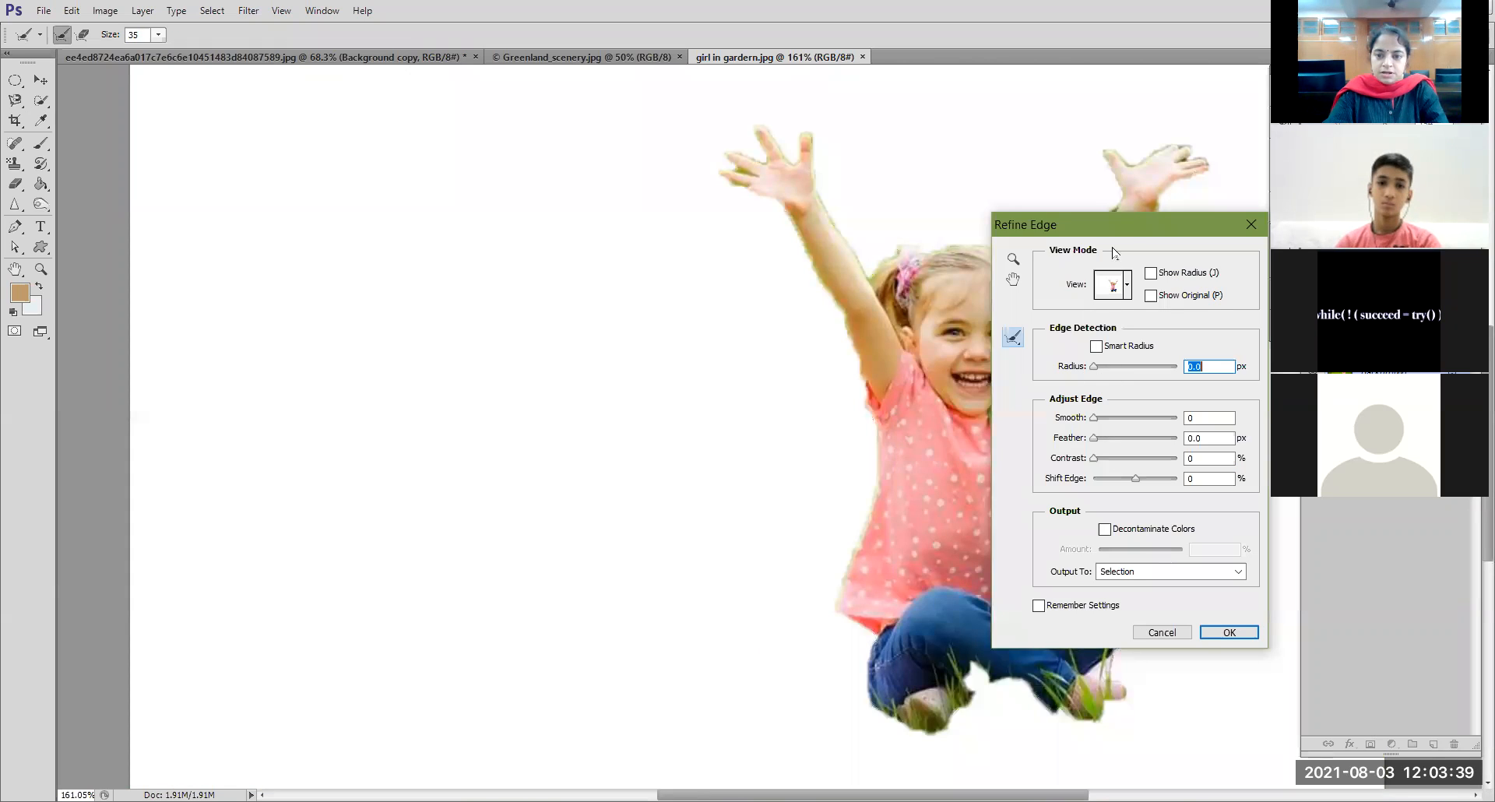
left_click_drag(1119, 234, 506, 295)
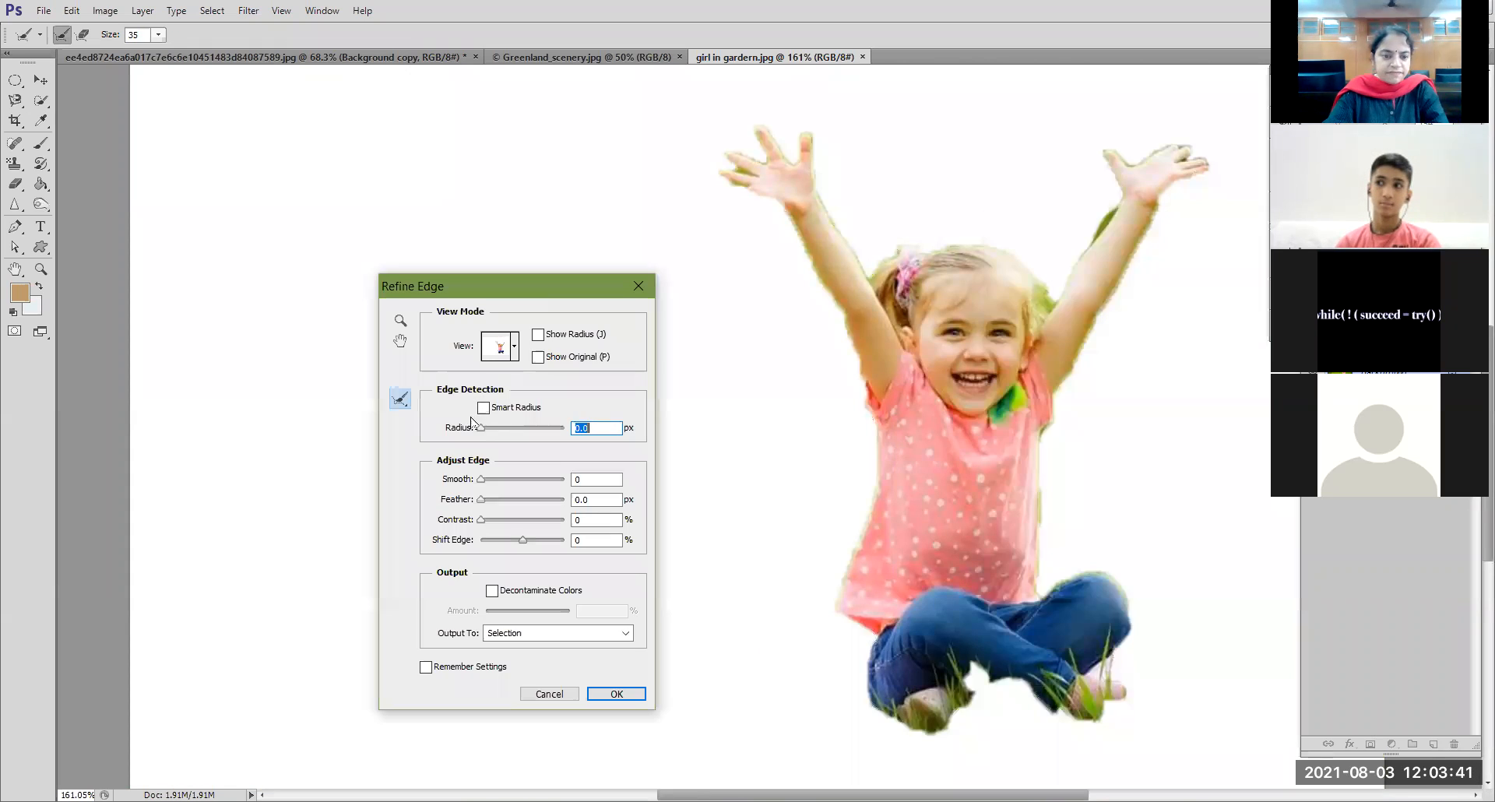
left_click_drag(484, 430, 502, 429)
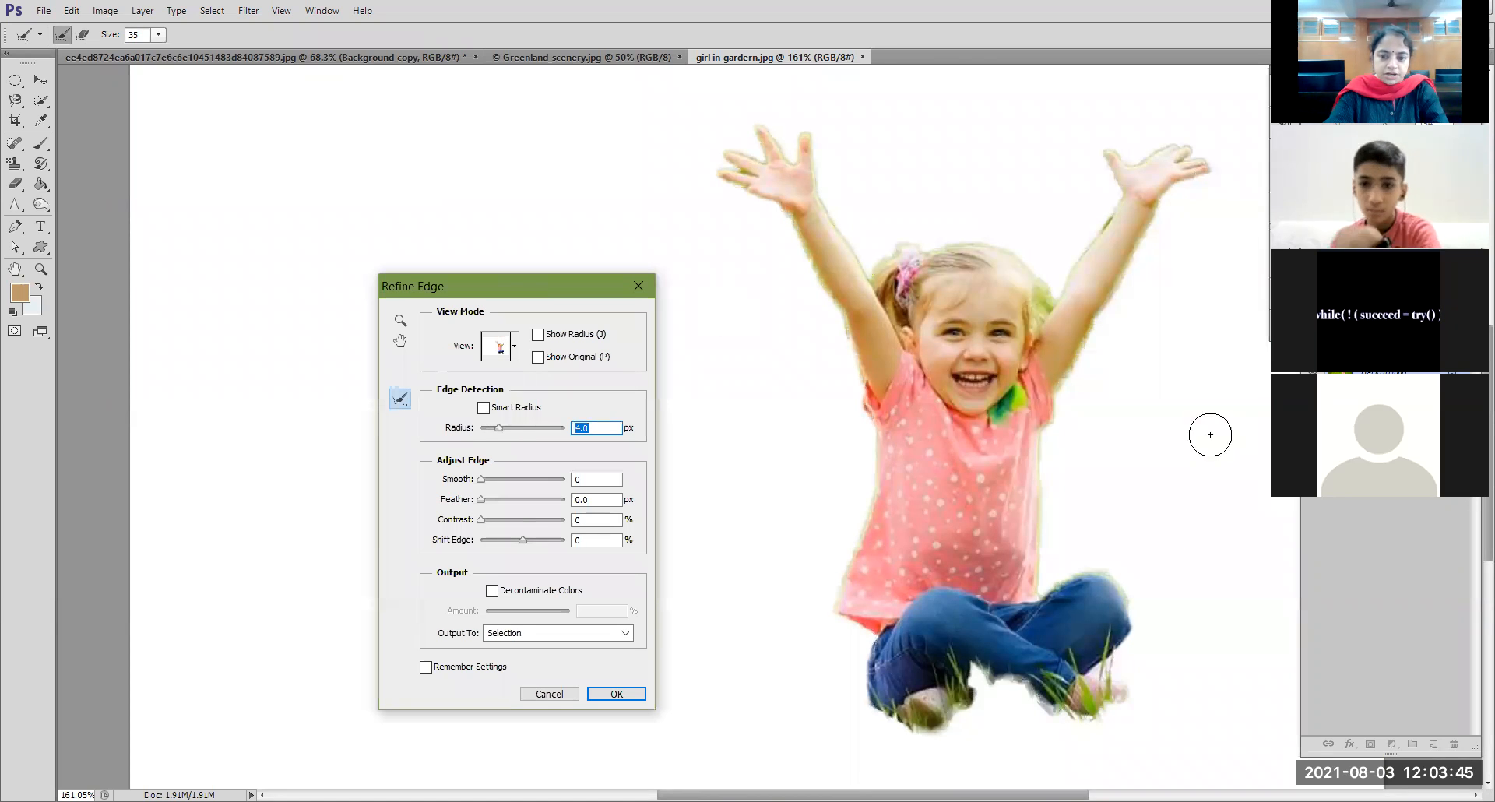
Step: Refine the garden girl's edge with radius 3.3 px, smooth 14, feather 4.5 px and contrast 44%
mouse_move(499, 430)
left_mouse_down()
mouse_move(515, 429)
mouse_move(500, 431)
left_mouse_up()
left_click_drag(483, 480, 507, 506)
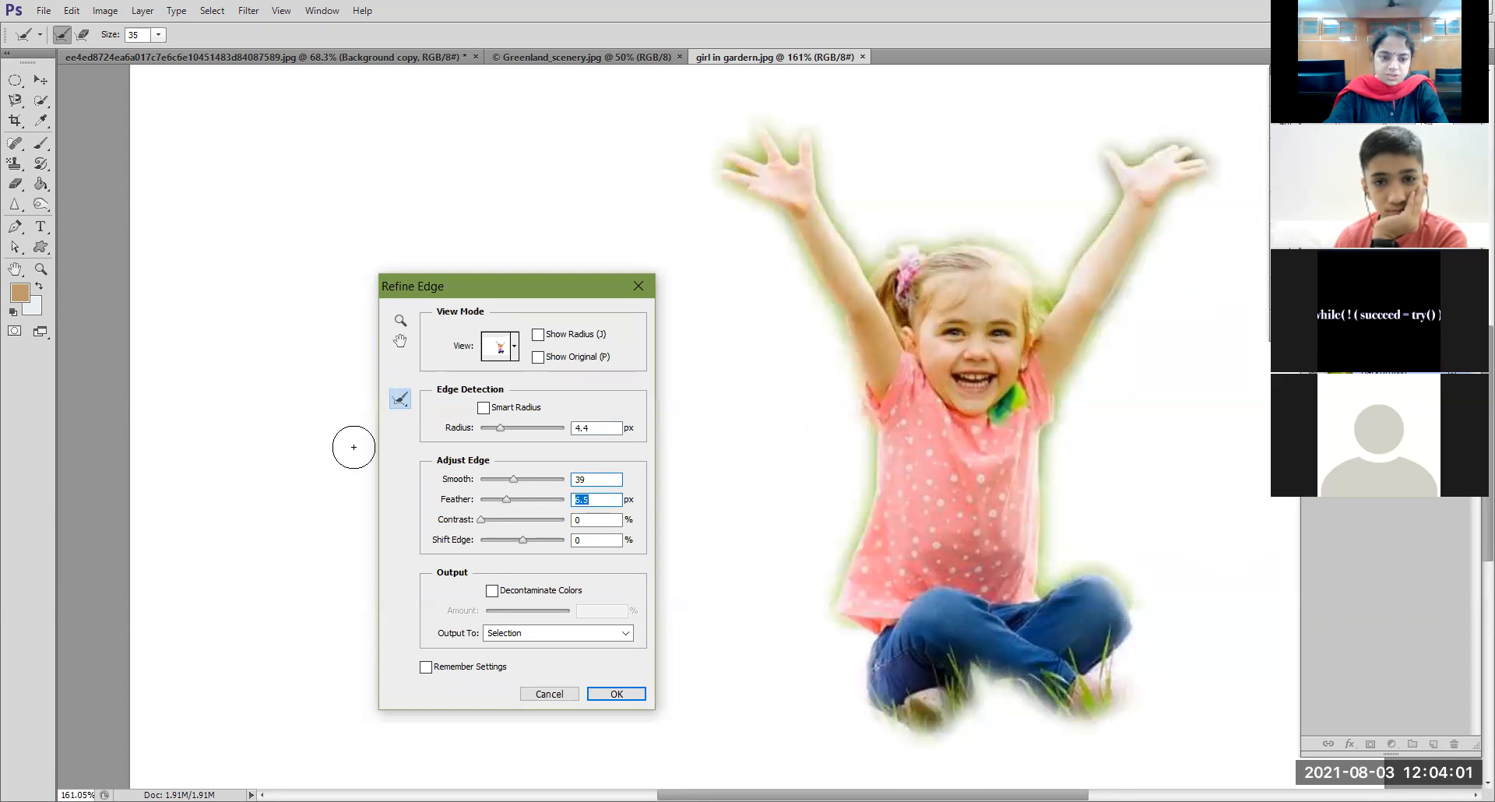
left_click_drag(507, 502, 500, 506)
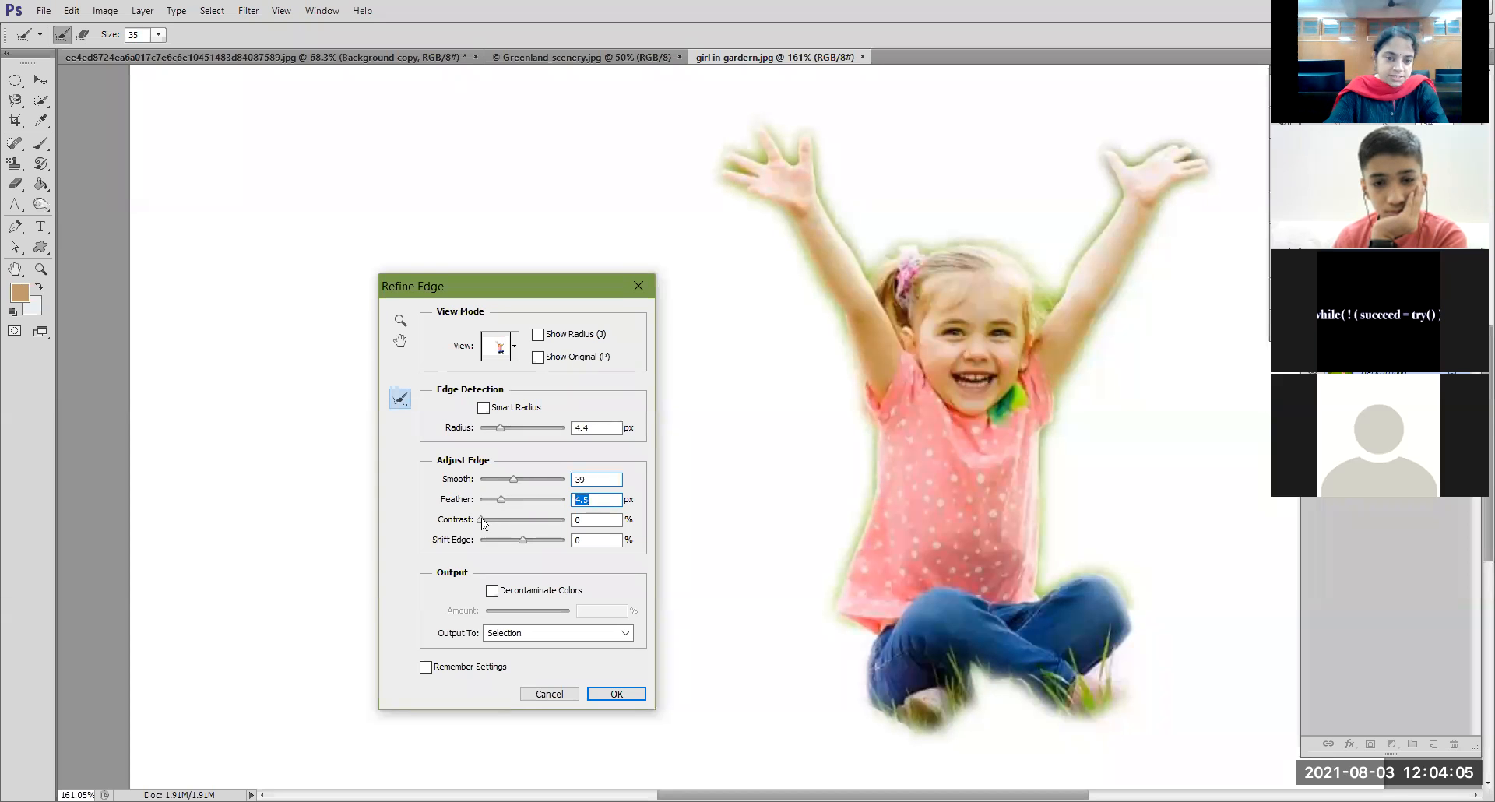
left_click_drag(481, 521, 511, 527)
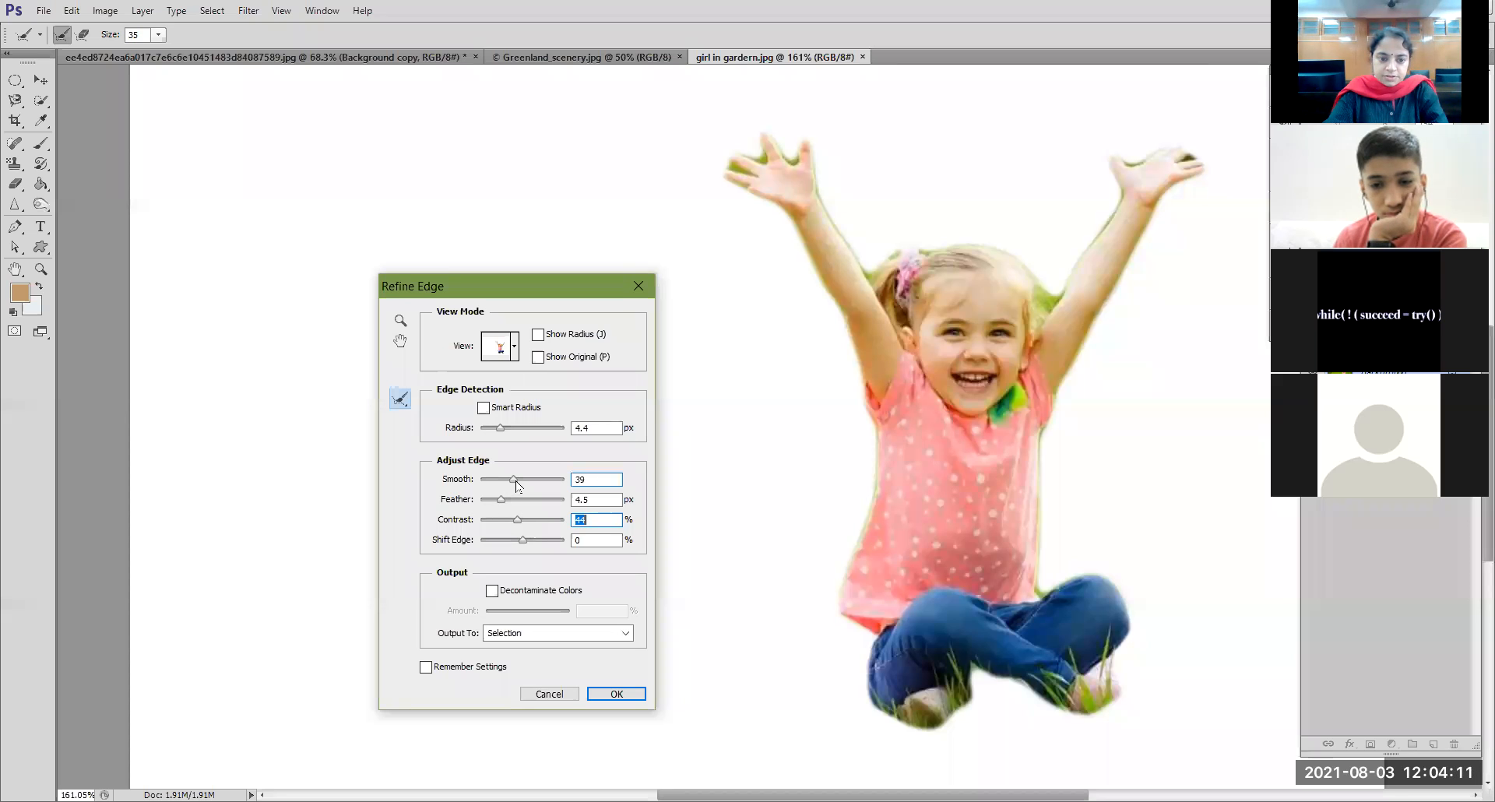
left_click_drag(512, 485, 488, 486)
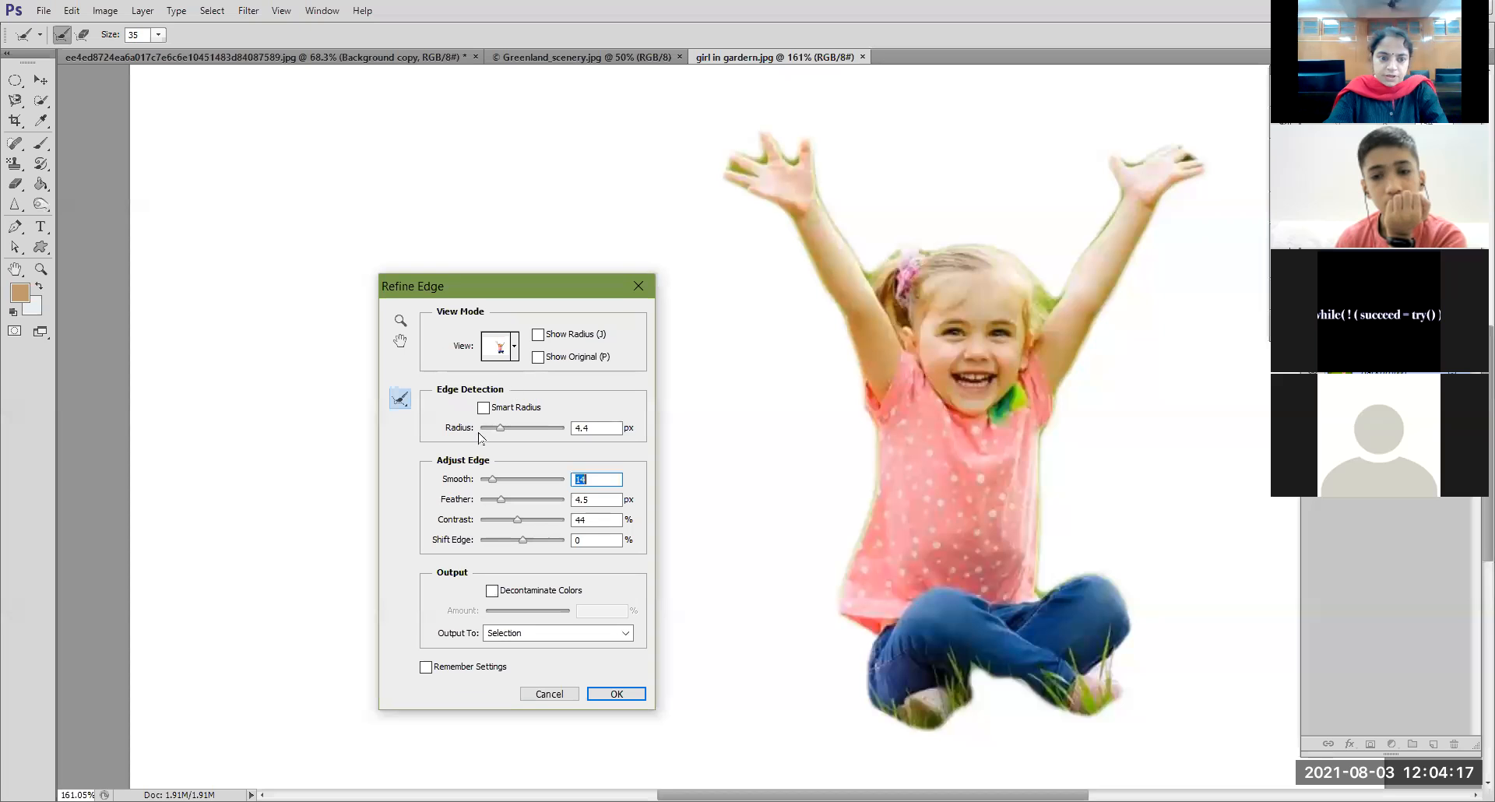
left_click_drag(500, 429, 496, 429)
Step: Turn on Decontaminate Colors and output the refined cutout to a new layer
left_click(492, 590)
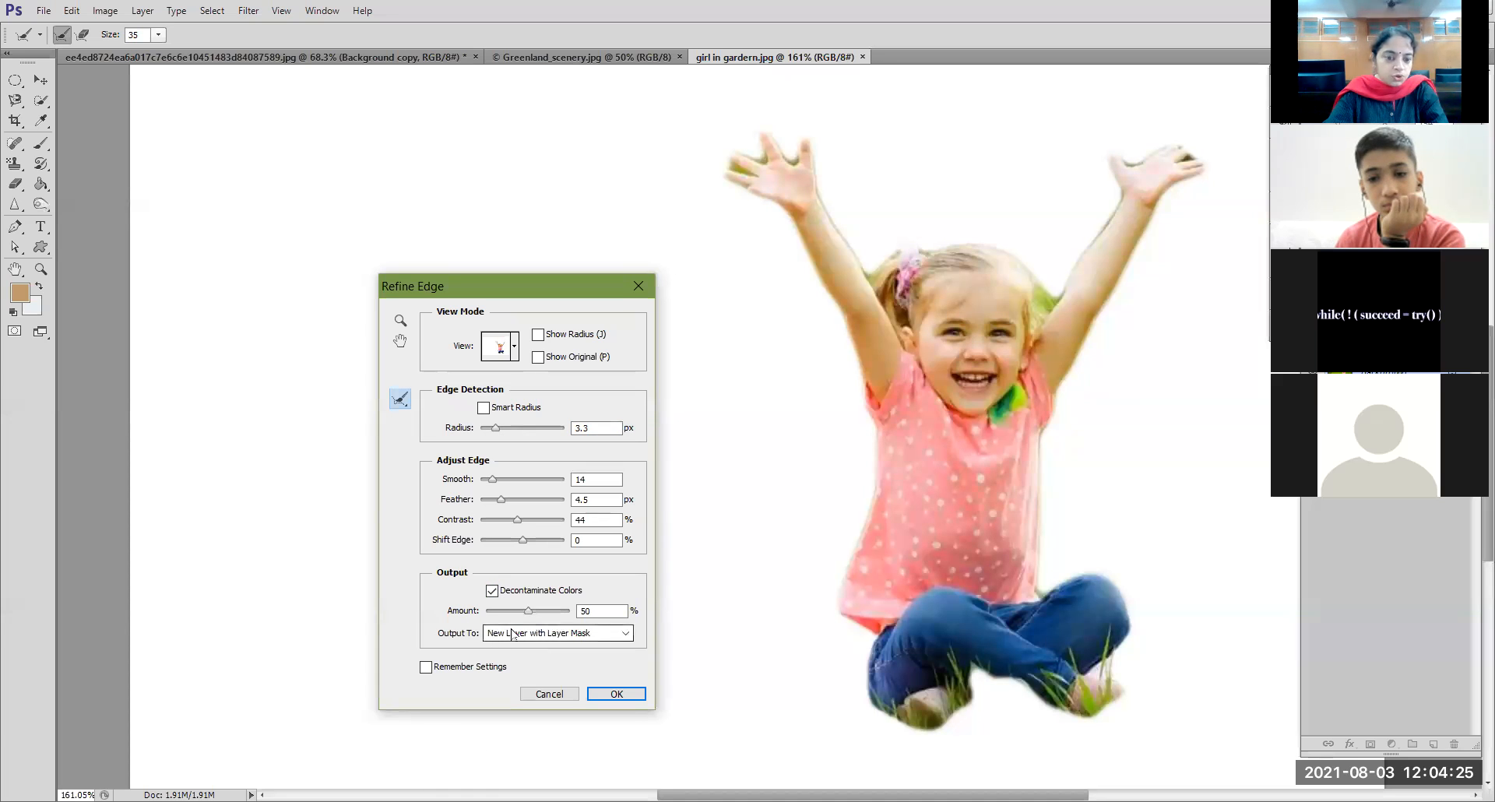
left_click(512, 633)
left_click(496, 681)
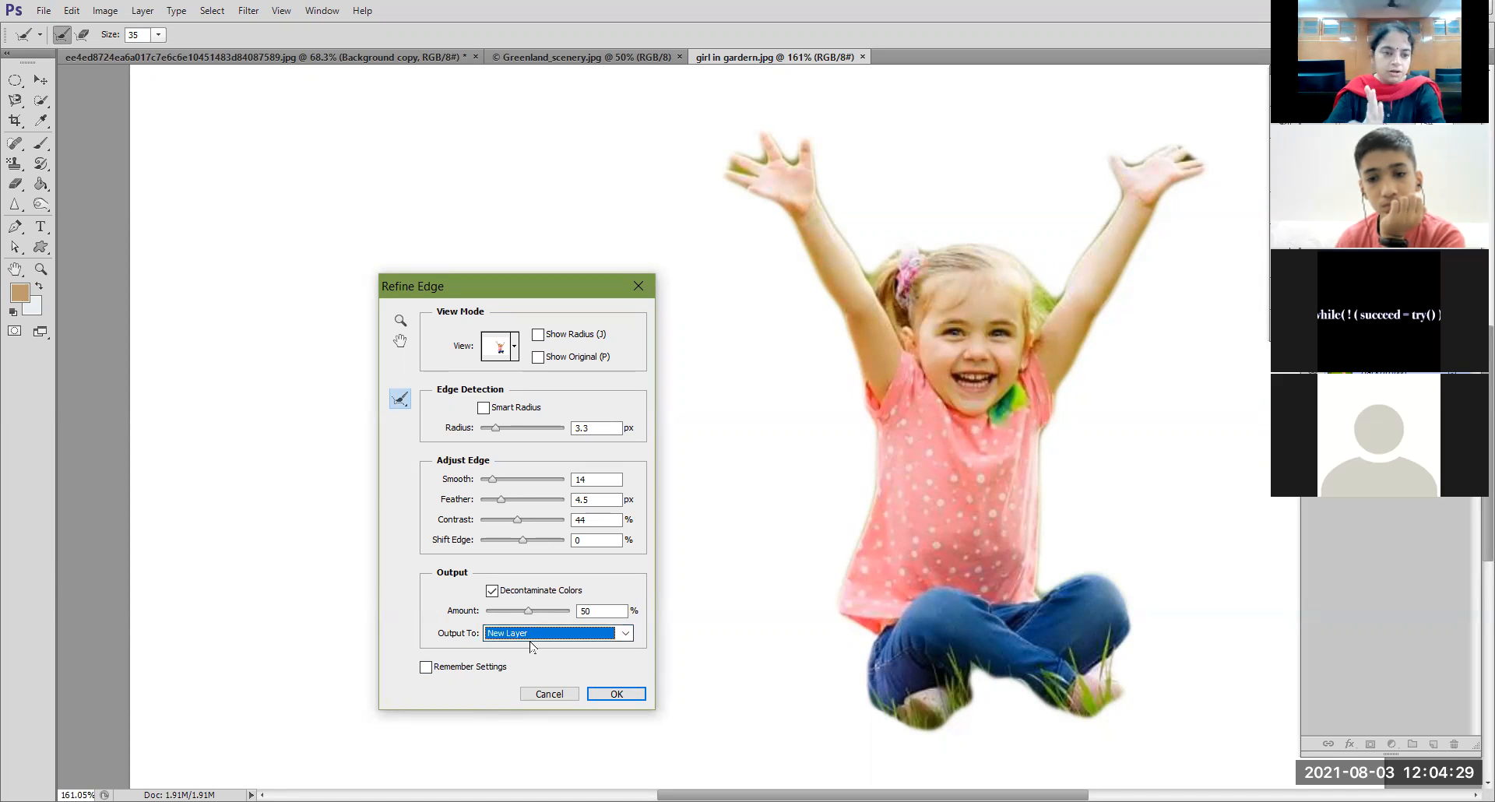
left_click(604, 698)
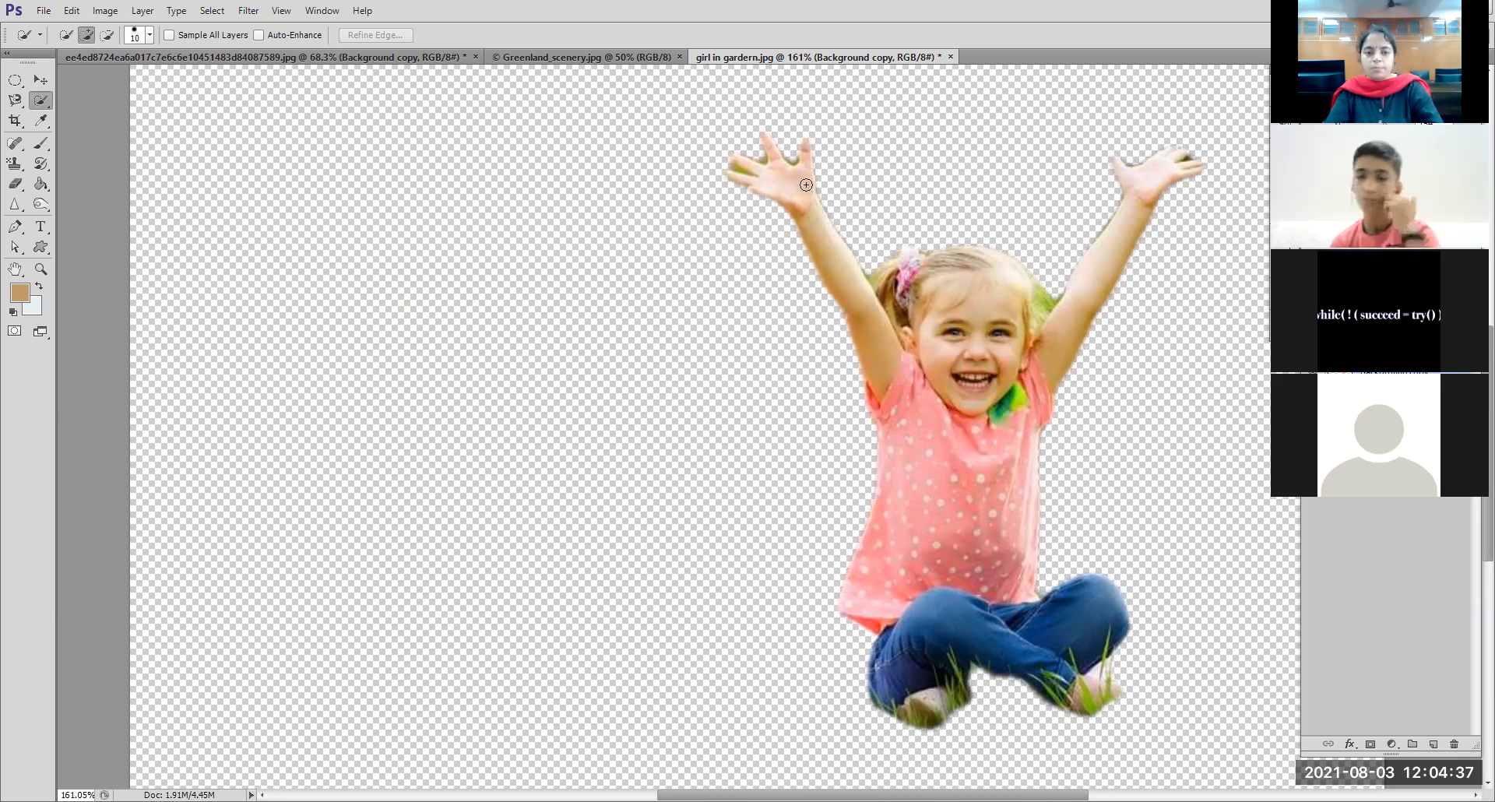
Step: Float the girl in gardern.jpg window, copy the cut-out girl into Greenland_scenery.jpg and place her on the foreground rock
left_click_drag(847, 57, 498, 298)
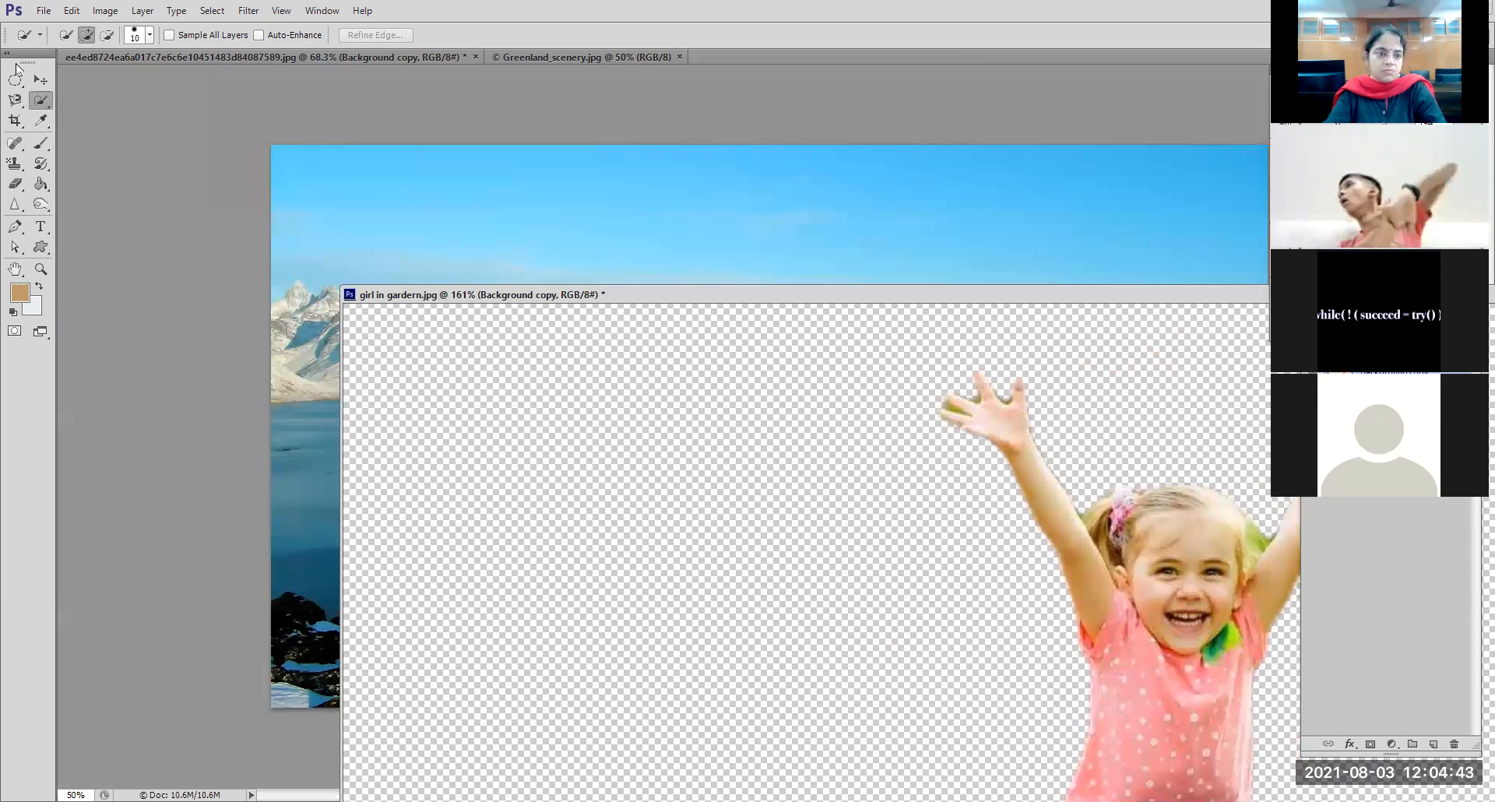
left_click(40, 79)
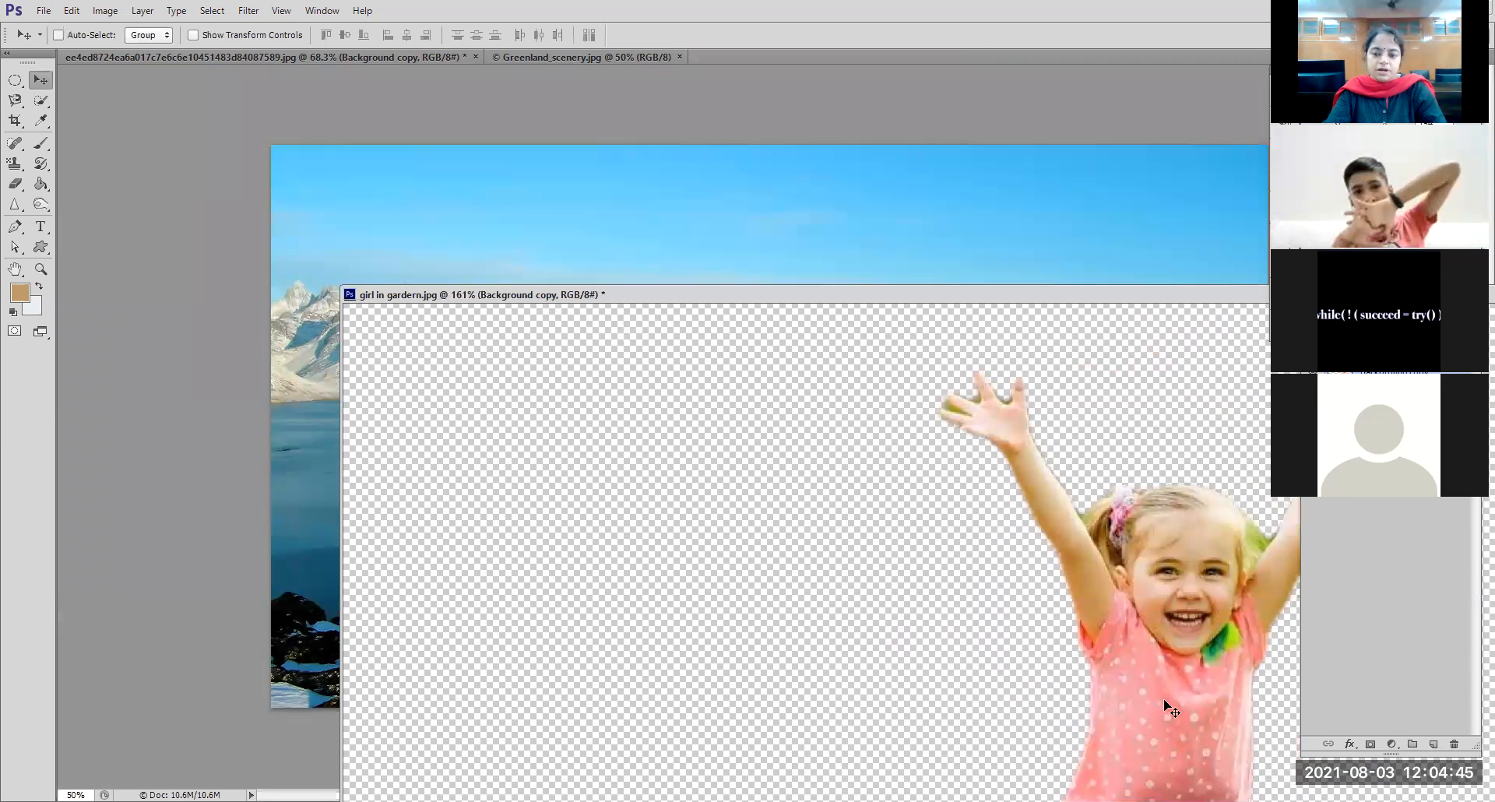
left_click_drag(1165, 705, 838, 222)
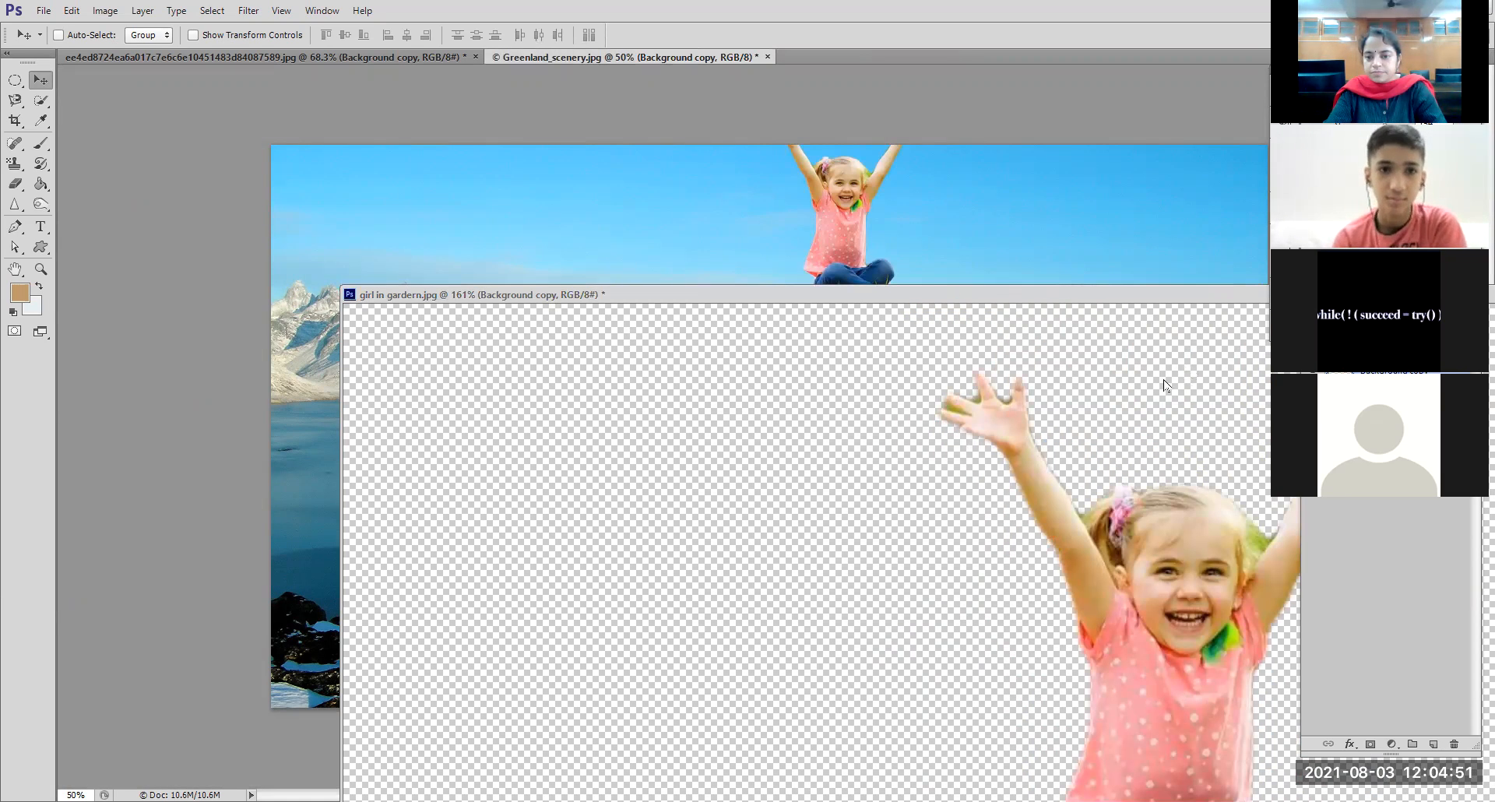
left_click_drag(895, 276, 804, 507)
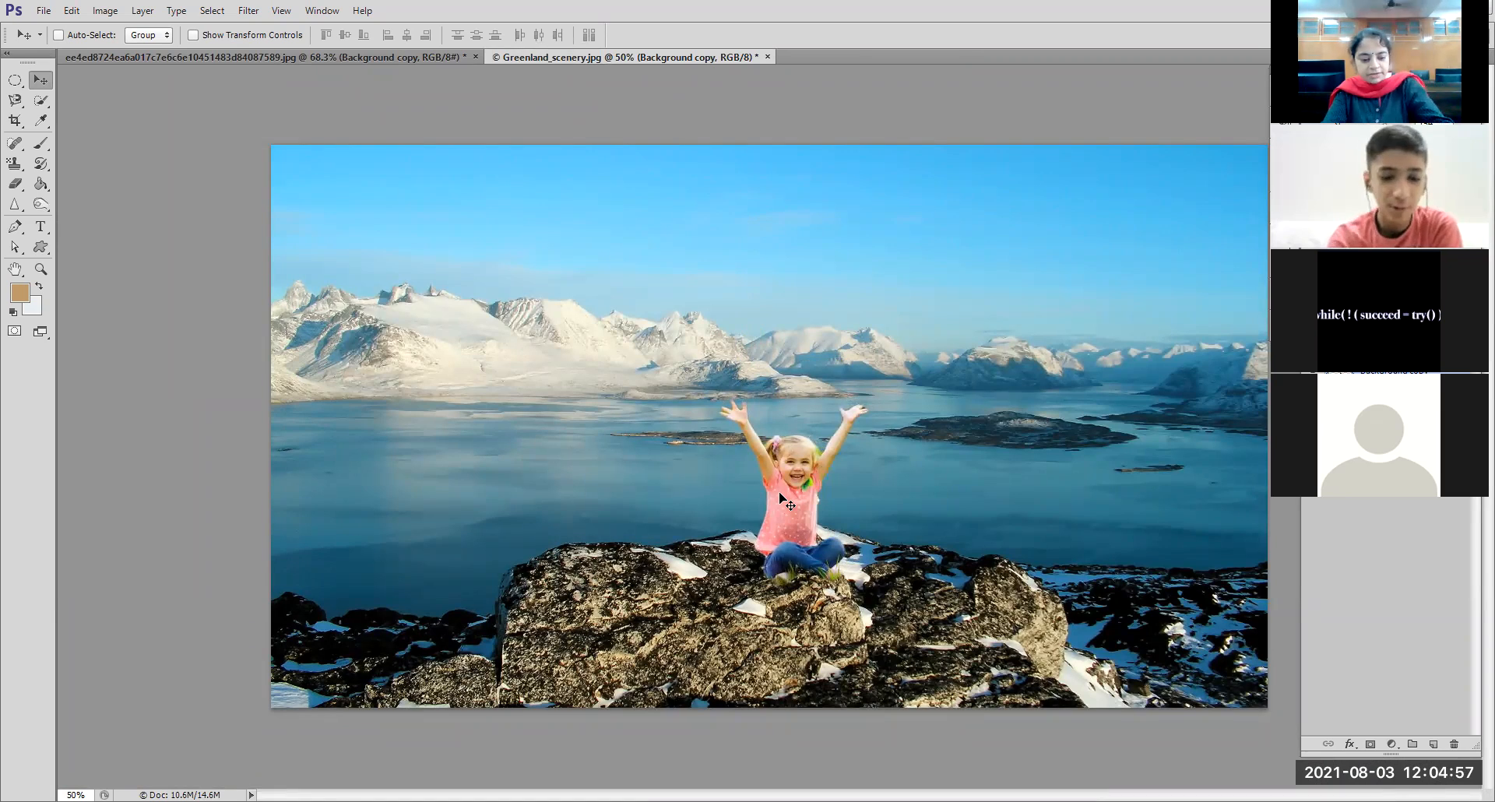
Step: Enlarge the girl to about 163% width and 161% height, seat her on the rock and apply the transformation
key("ctrl+t")
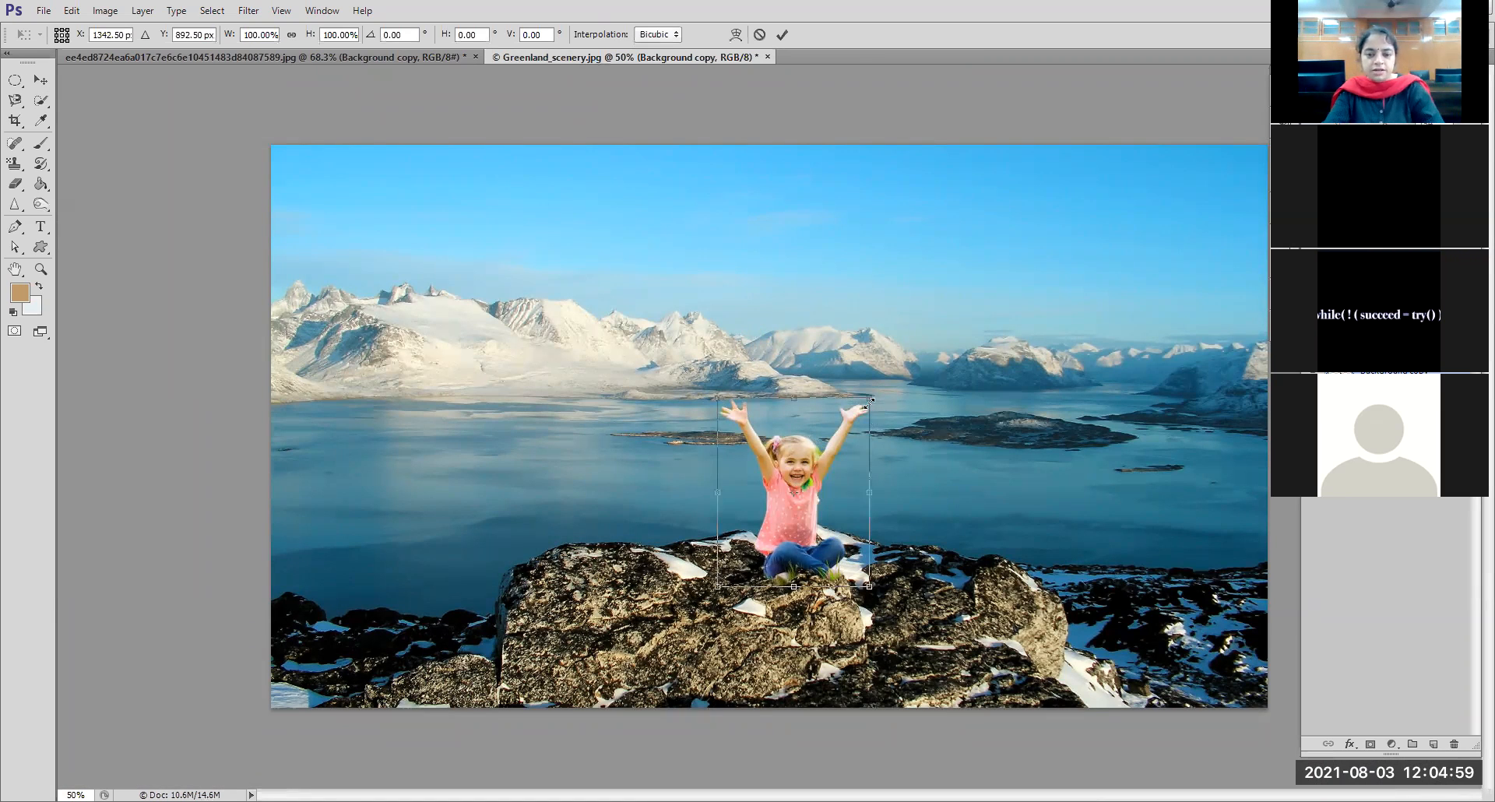
left_click_drag(870, 400, 965, 282)
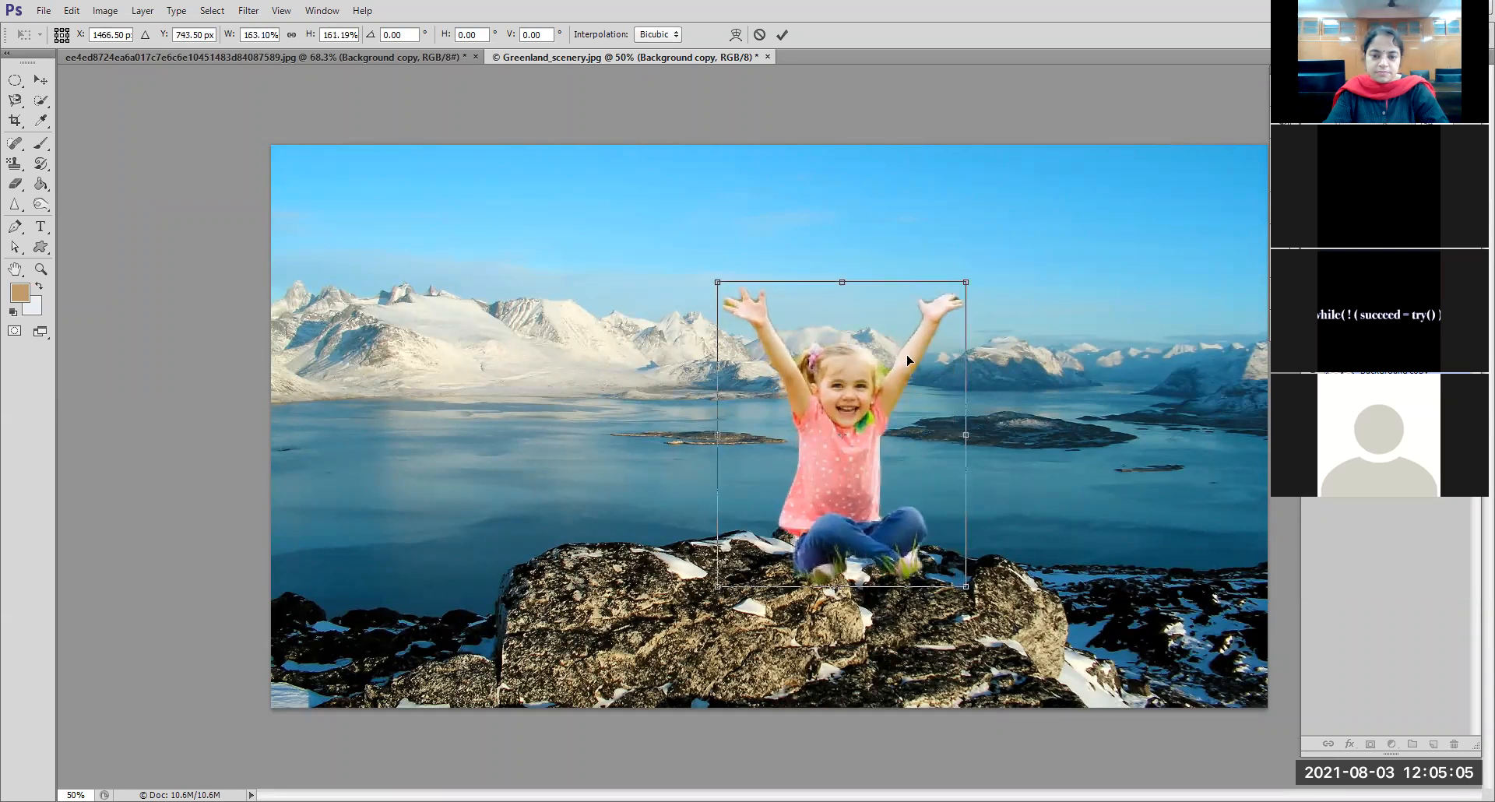
left_click_drag(843, 454, 805, 476)
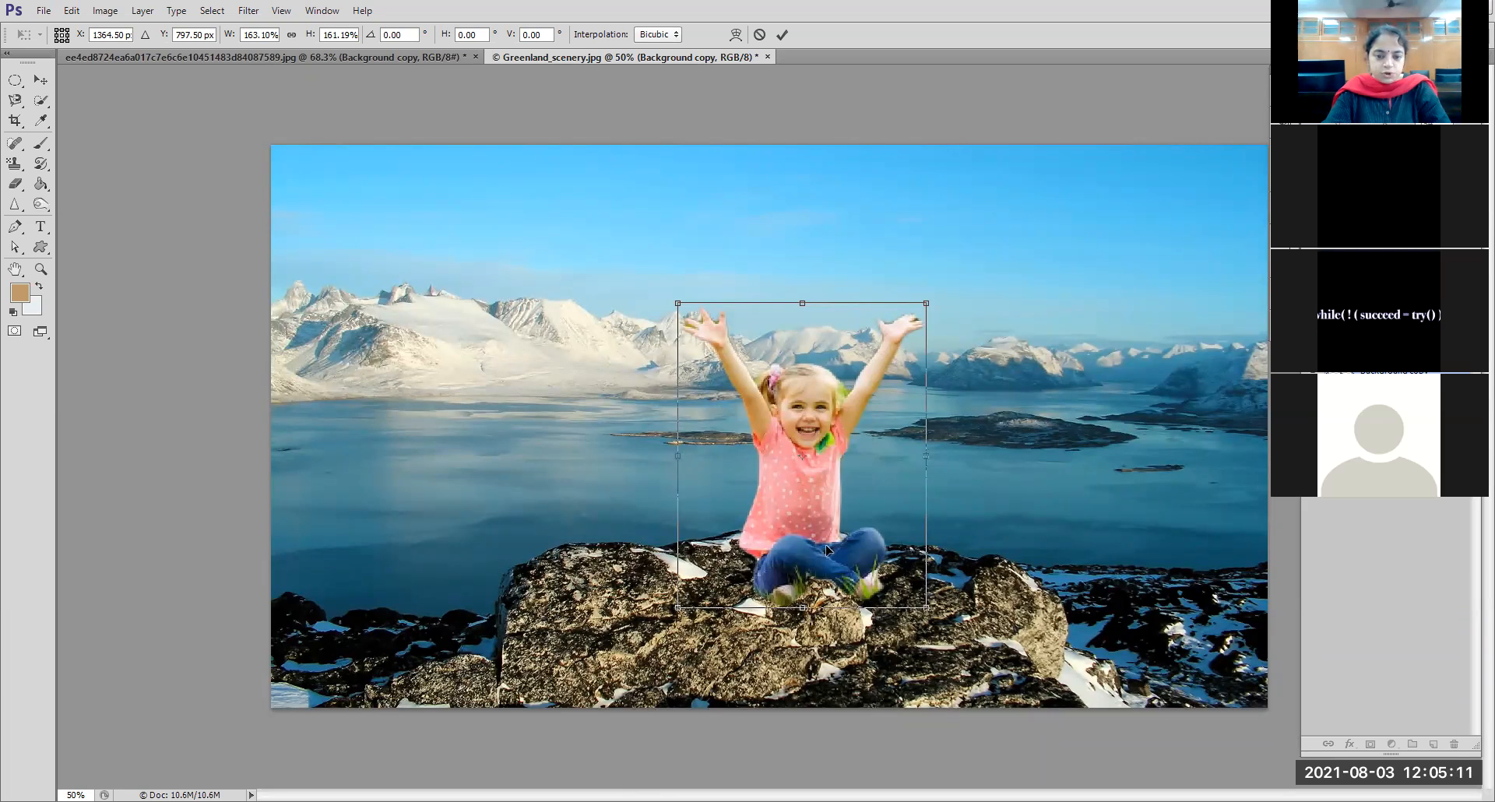
mouse_move(789, 522)
left_mouse_down()
mouse_move(651, 535)
mouse_move(789, 514)
left_mouse_up()
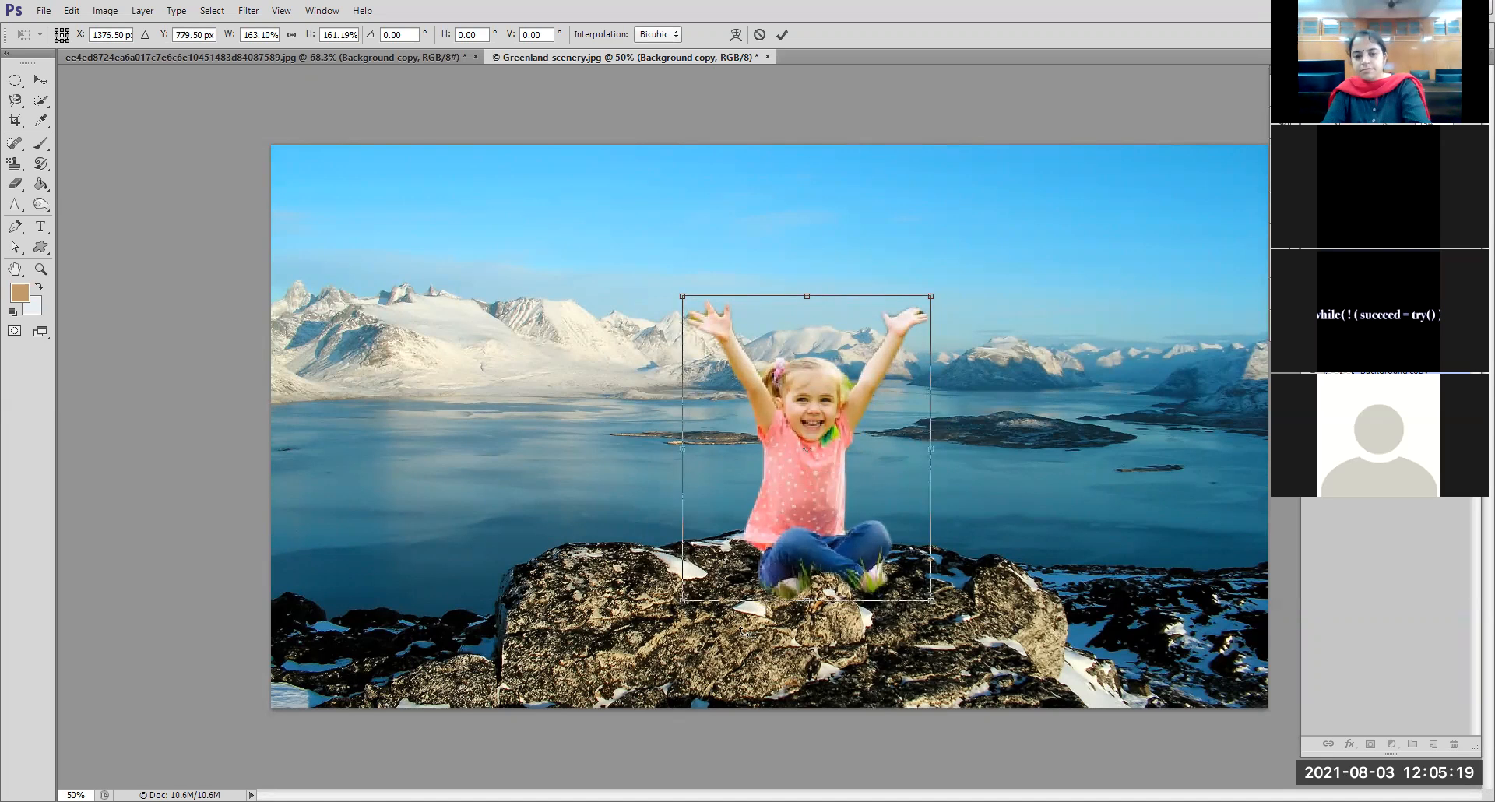
key("Return")
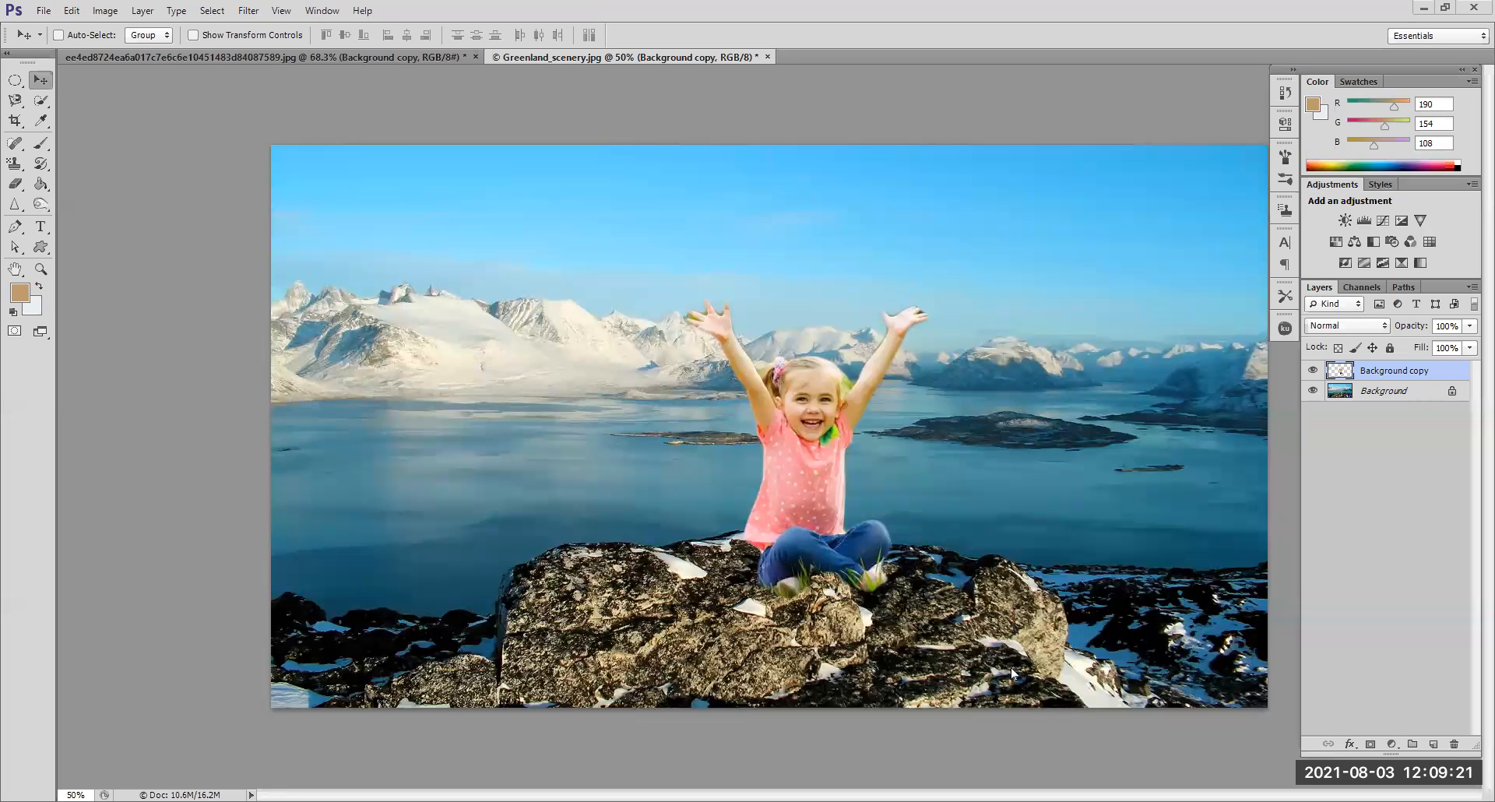
Step: Switch to the night beach photo and activate the Crop tool
left_click(358, 61)
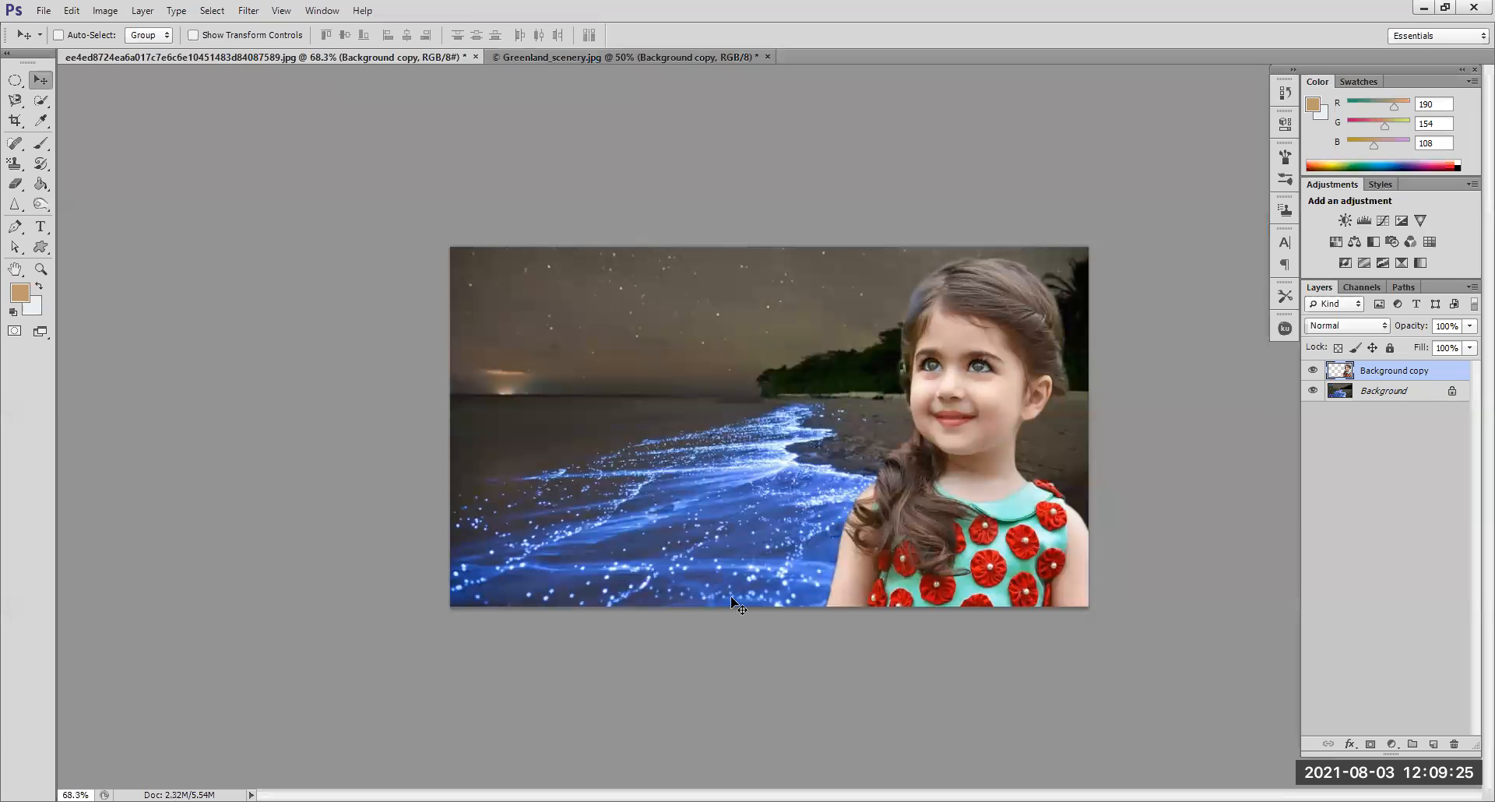
left_click(16, 122)
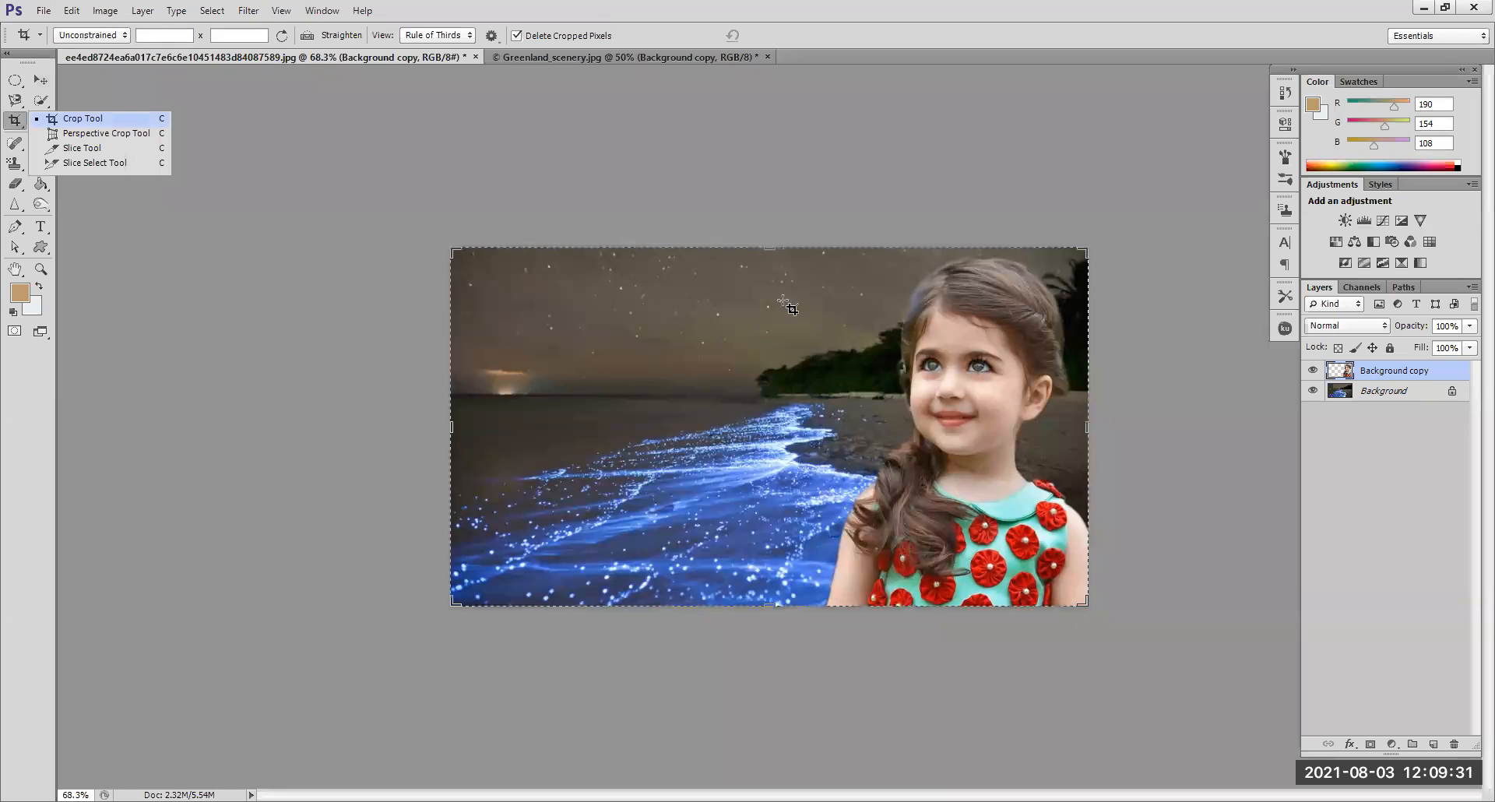
left_click(646, 358)
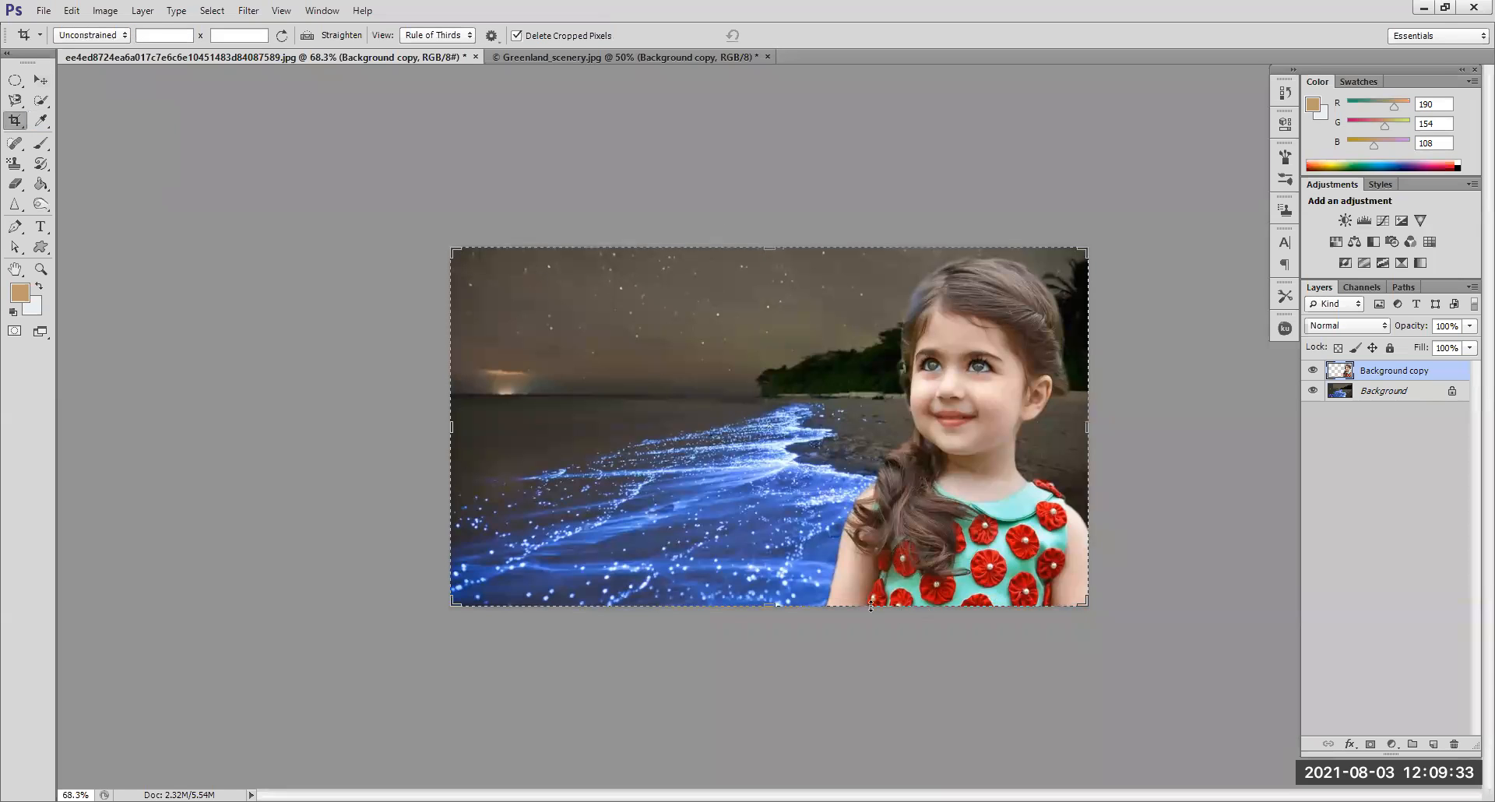
scroll(832, 443, "up", 4)
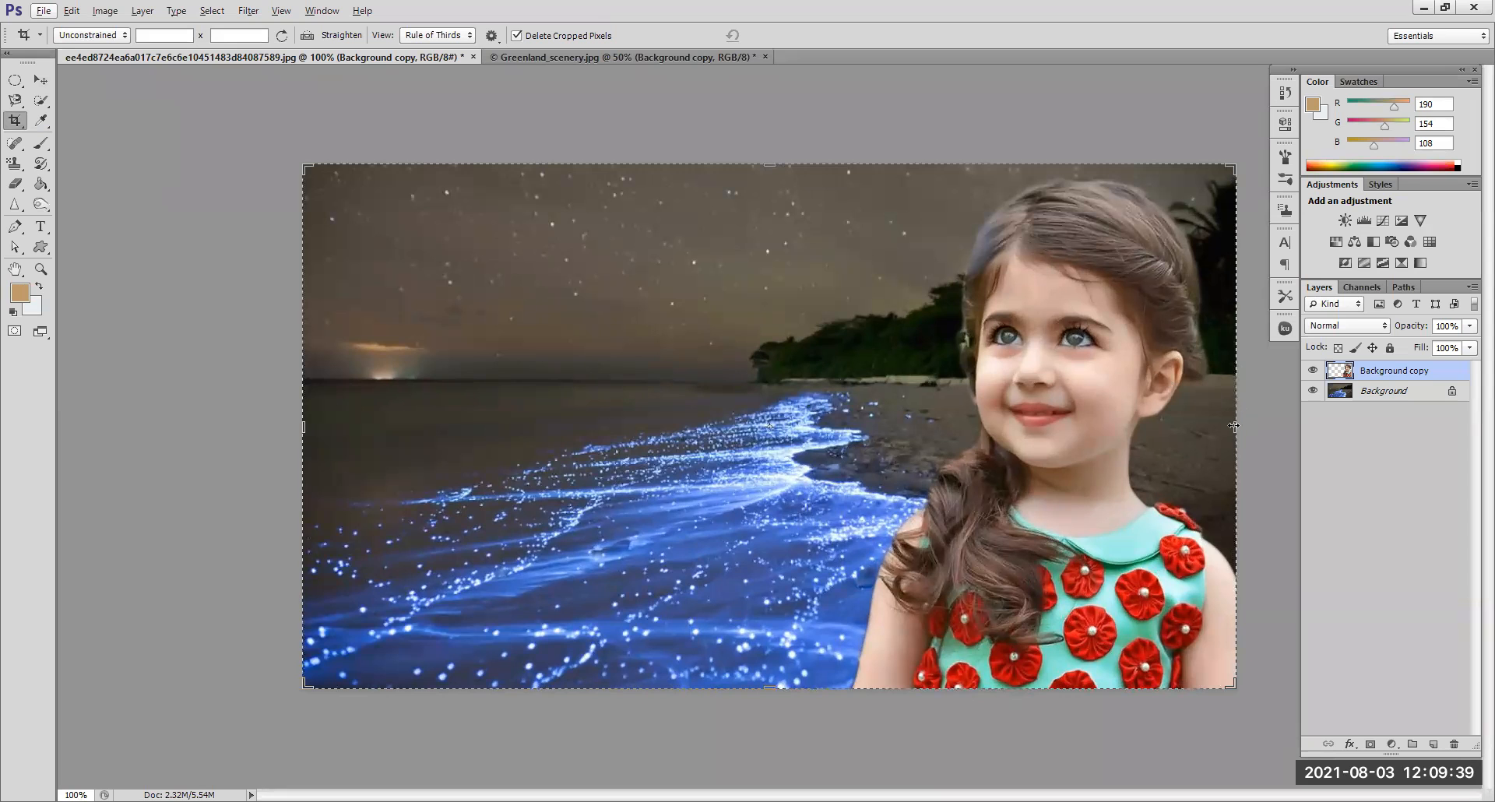
Step: Try cropping the girl out of the right-hand side of the beach photo with Delete Cropped Pixels on
left_click_drag(1232, 426, 1033, 418)
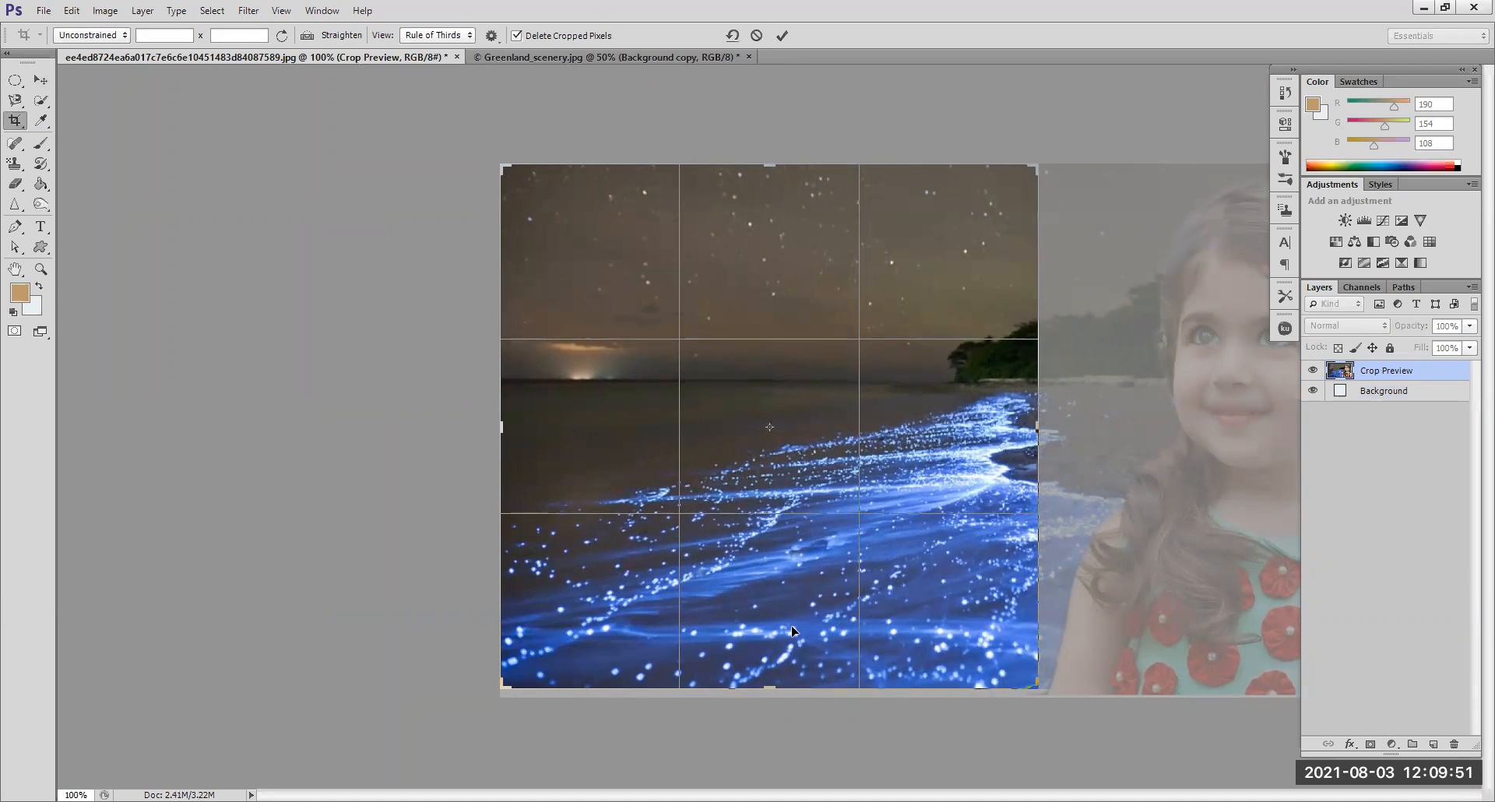
key("Return")
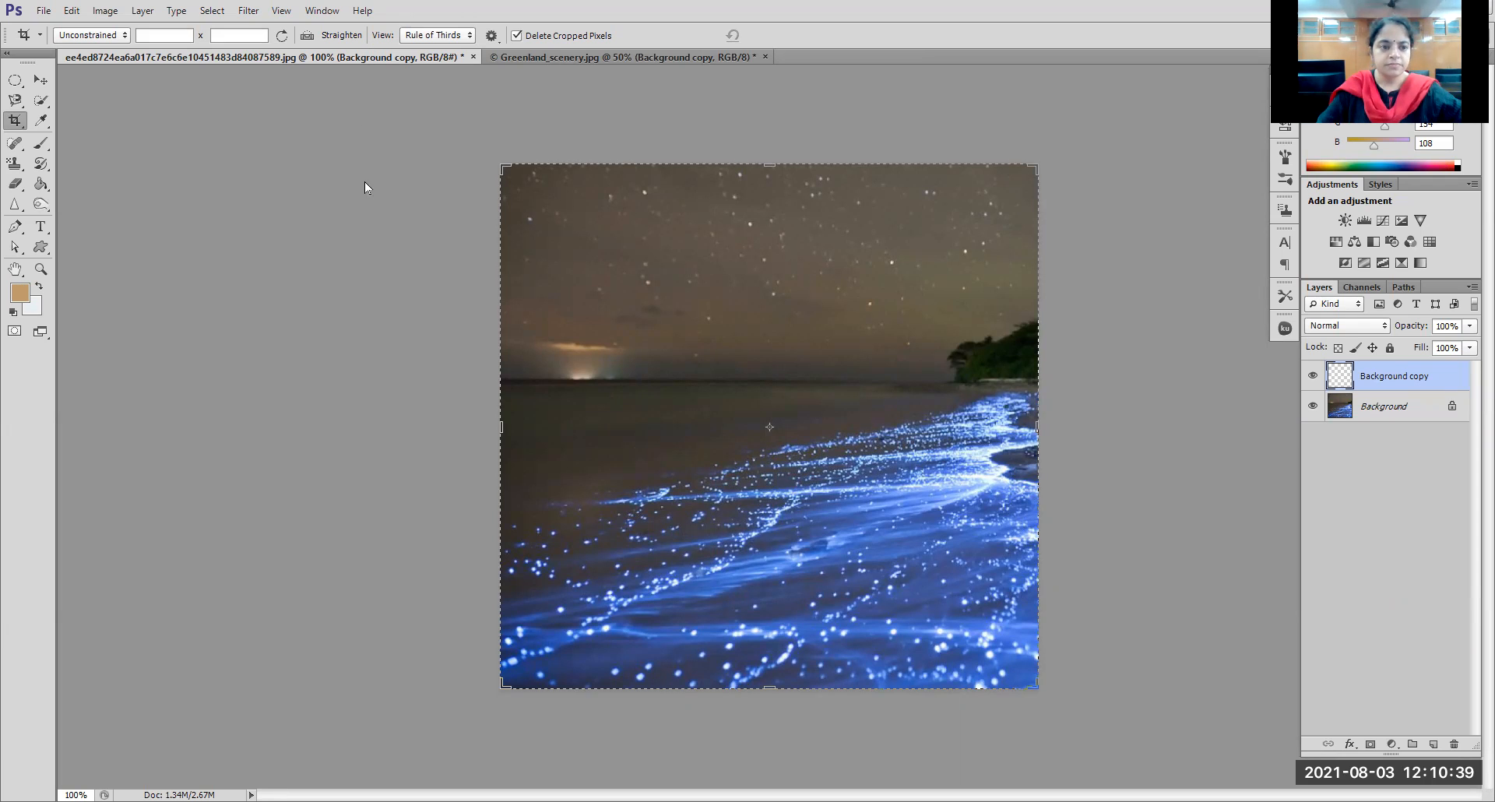
left_click(1038, 242)
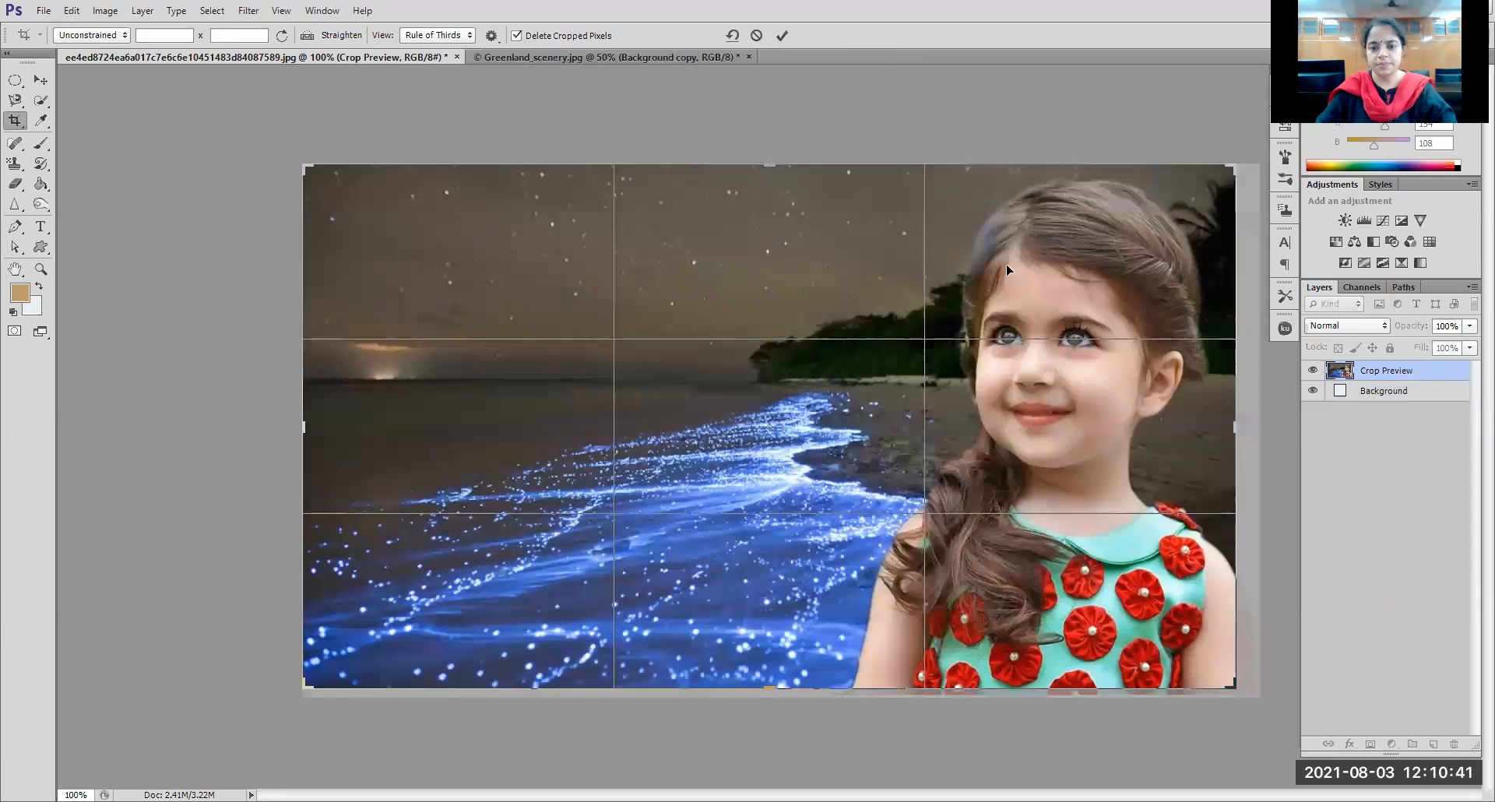
Step: Crop the beach photo to part of its sky and shoreline in Original Ratio, with Delete Cropped Pixels turned off
left_click(517, 36)
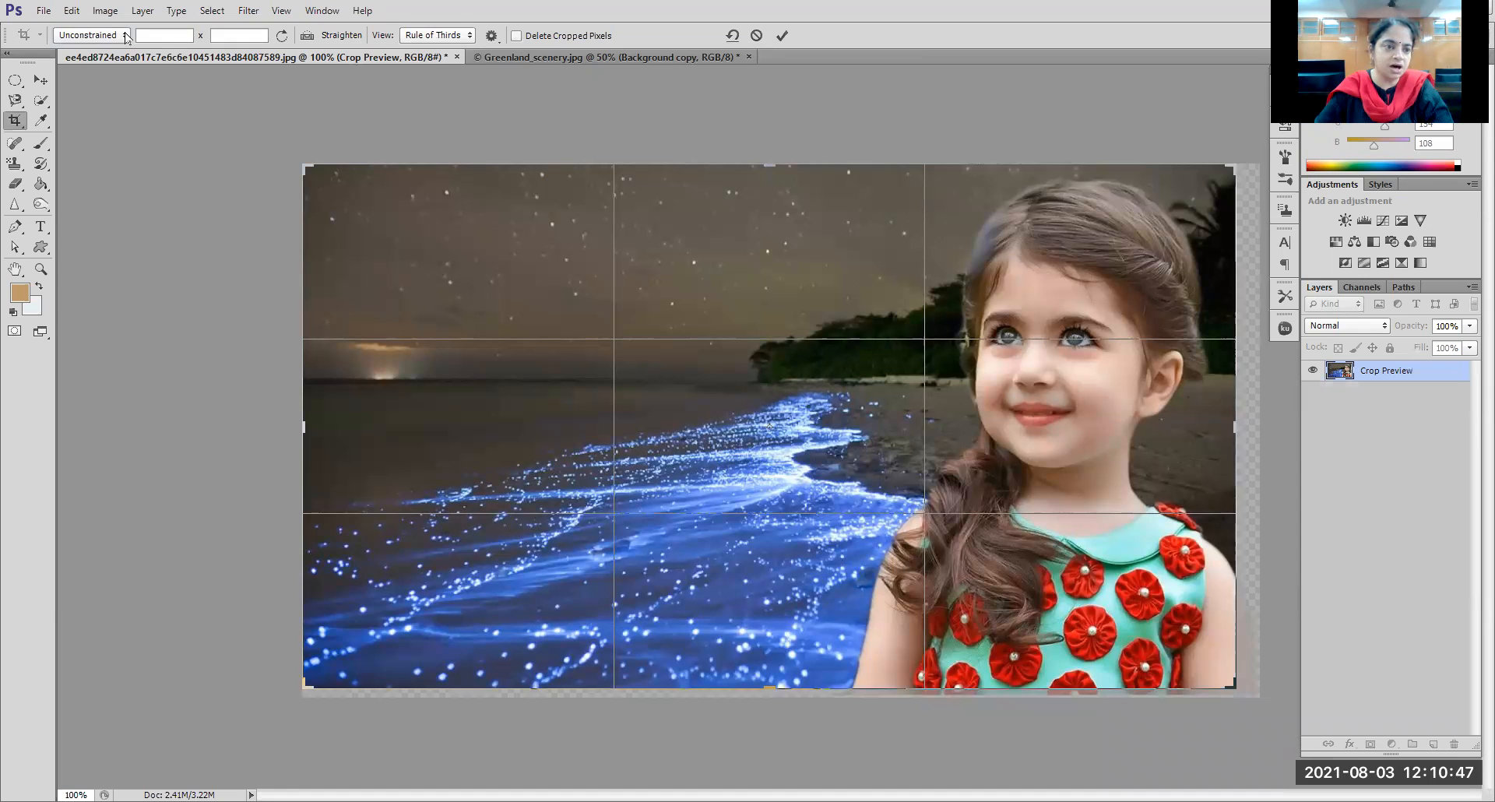
left_click(125, 36)
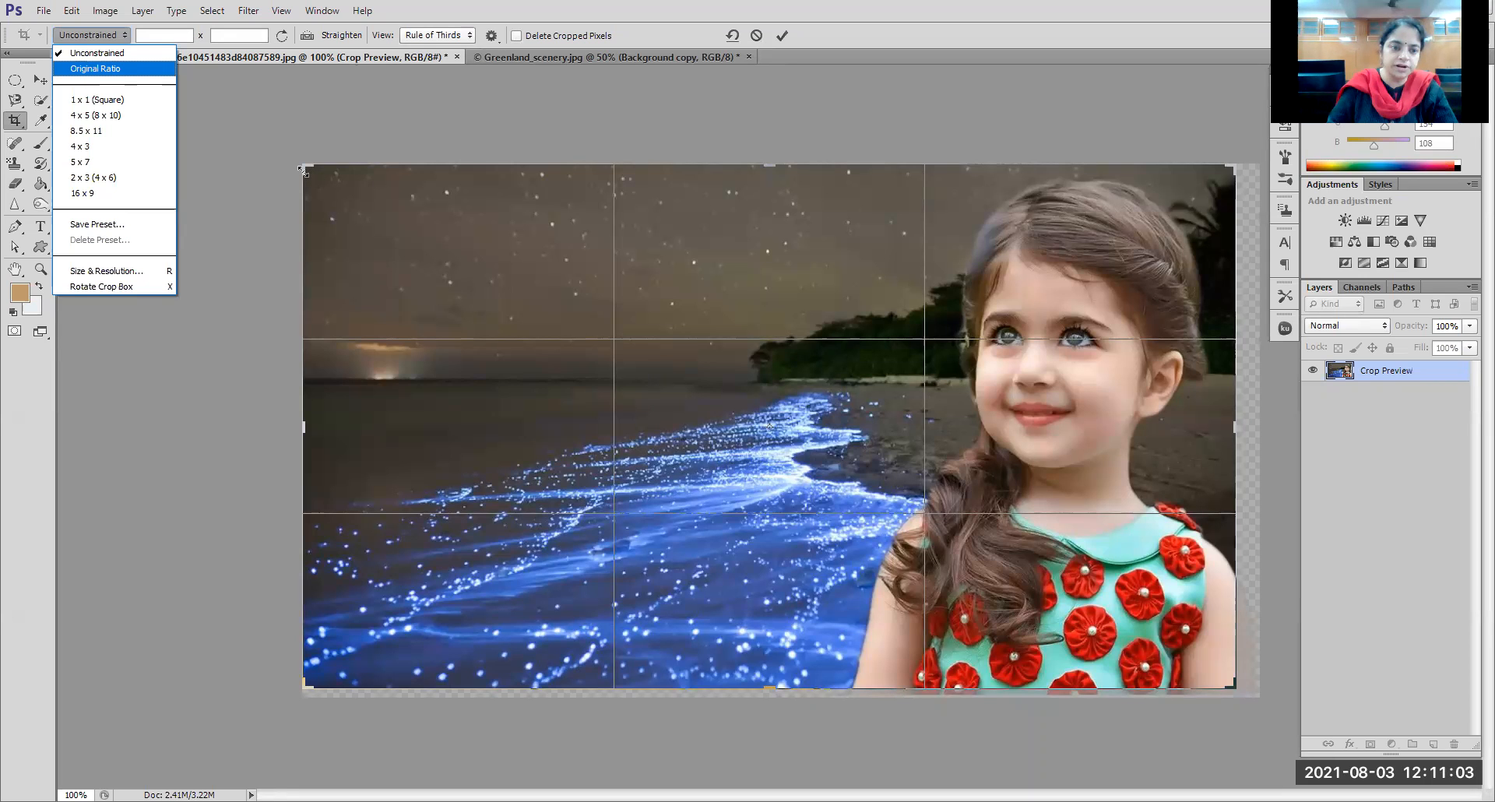
left_click_drag(309, 173, 302, 250)
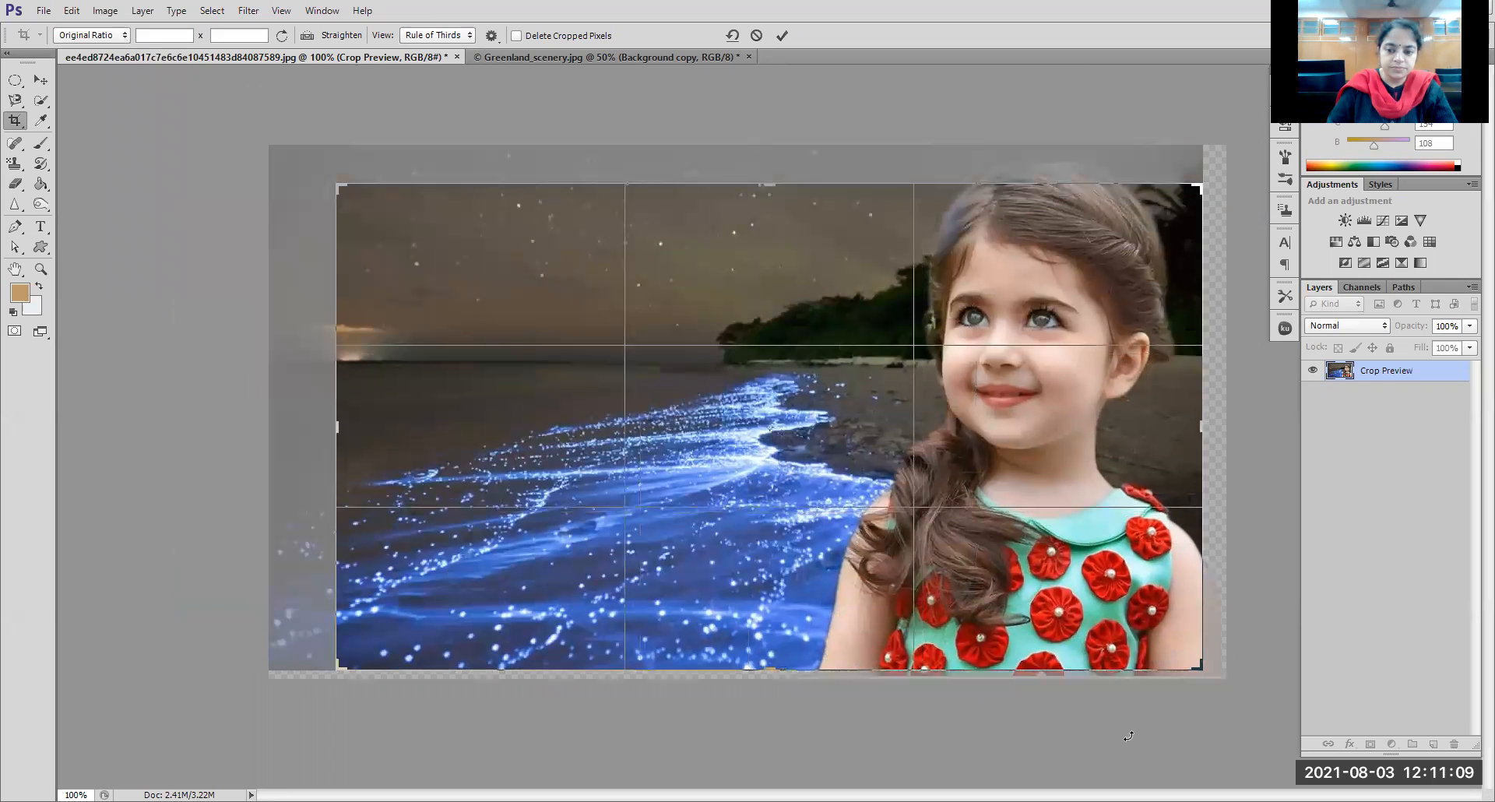
left_click_drag(1188, 667, 1010, 605)
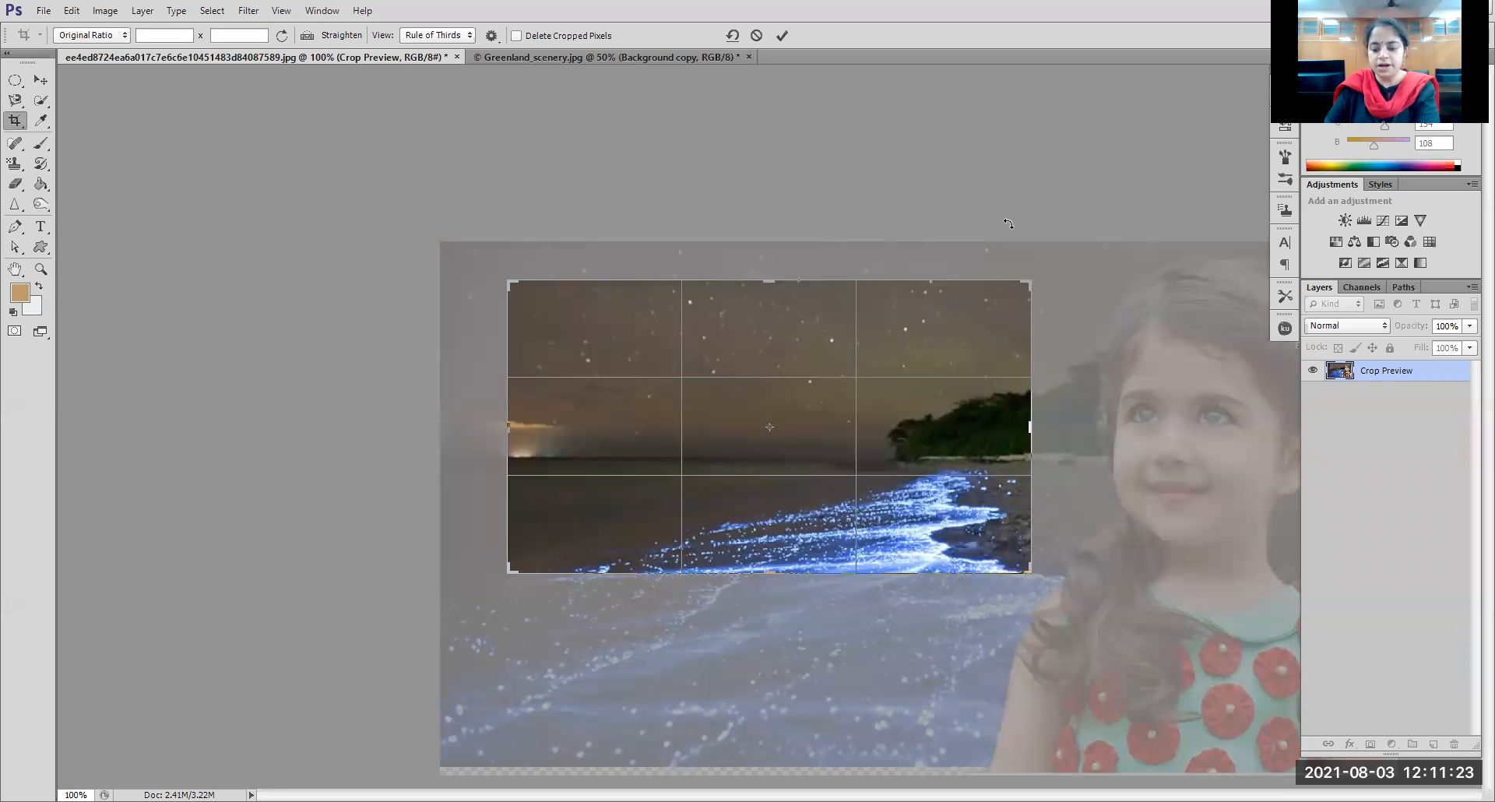
left_click(389, 404)
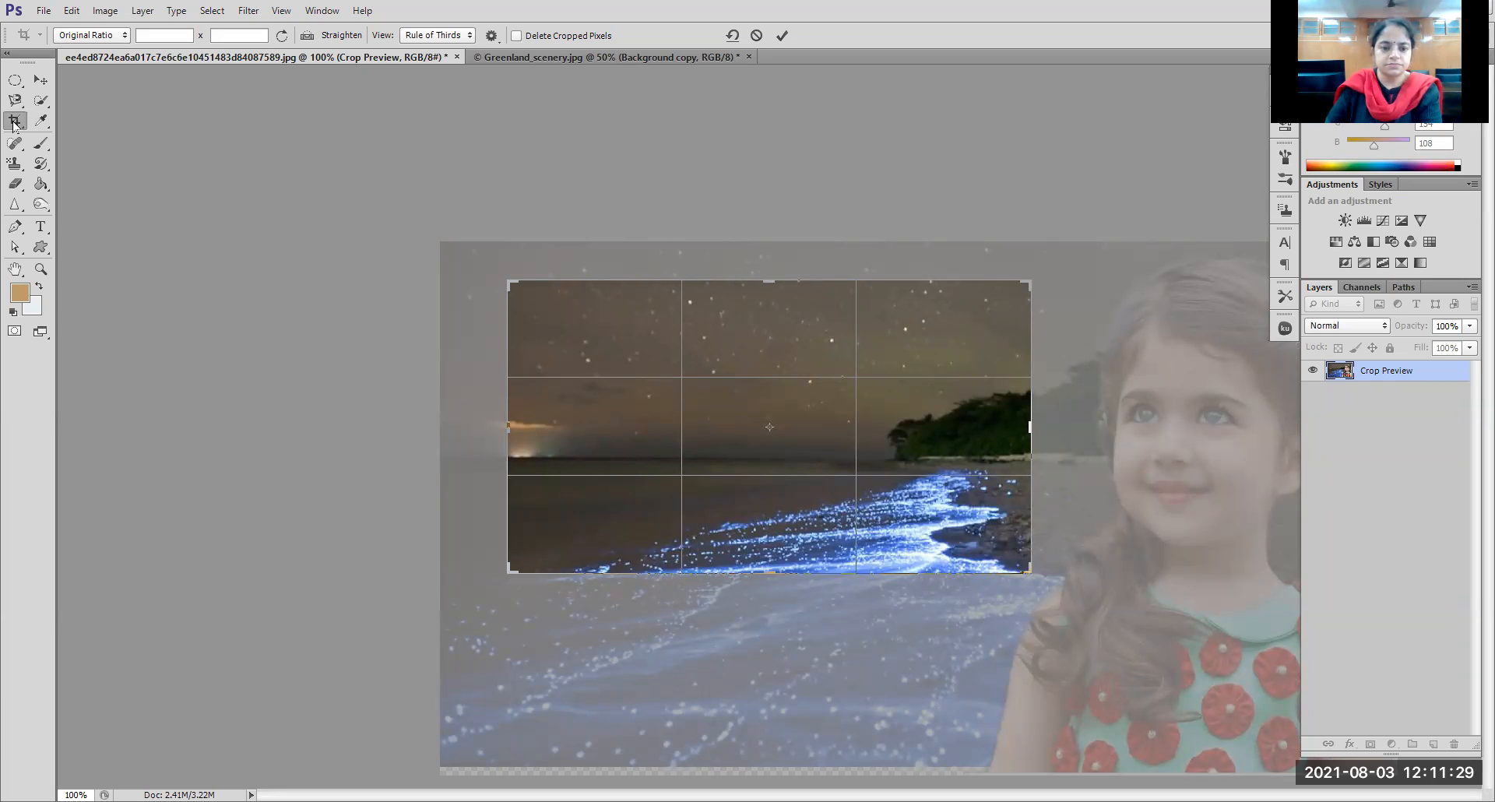
double_click(691, 315)
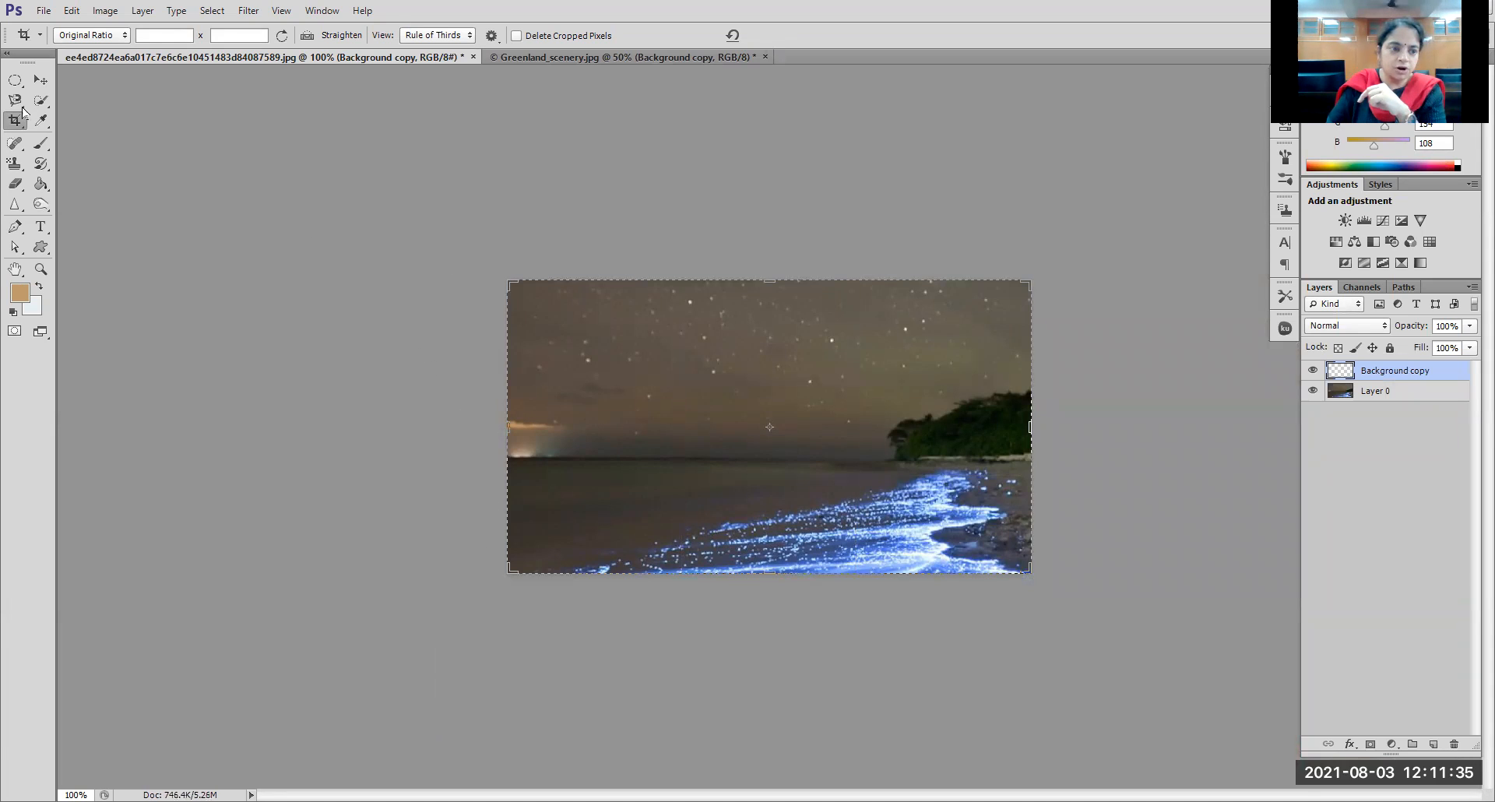
Step: Try enlarging the crop area from its lower-right corner to bring back part of the hidden girl, and undo it
left_click(39, 81)
left_click(11, 121)
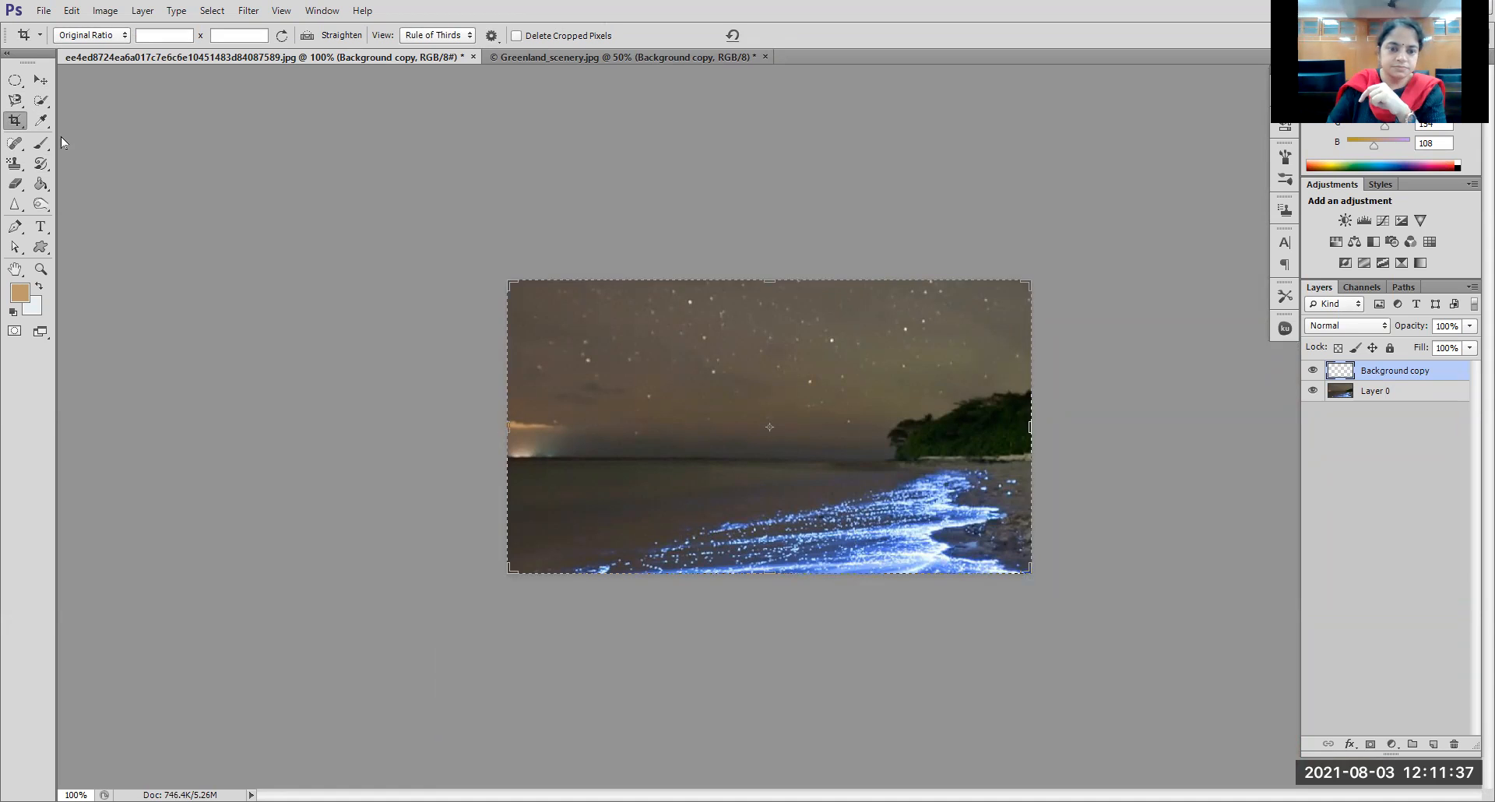
left_click_drag(1031, 573, 1074, 624)
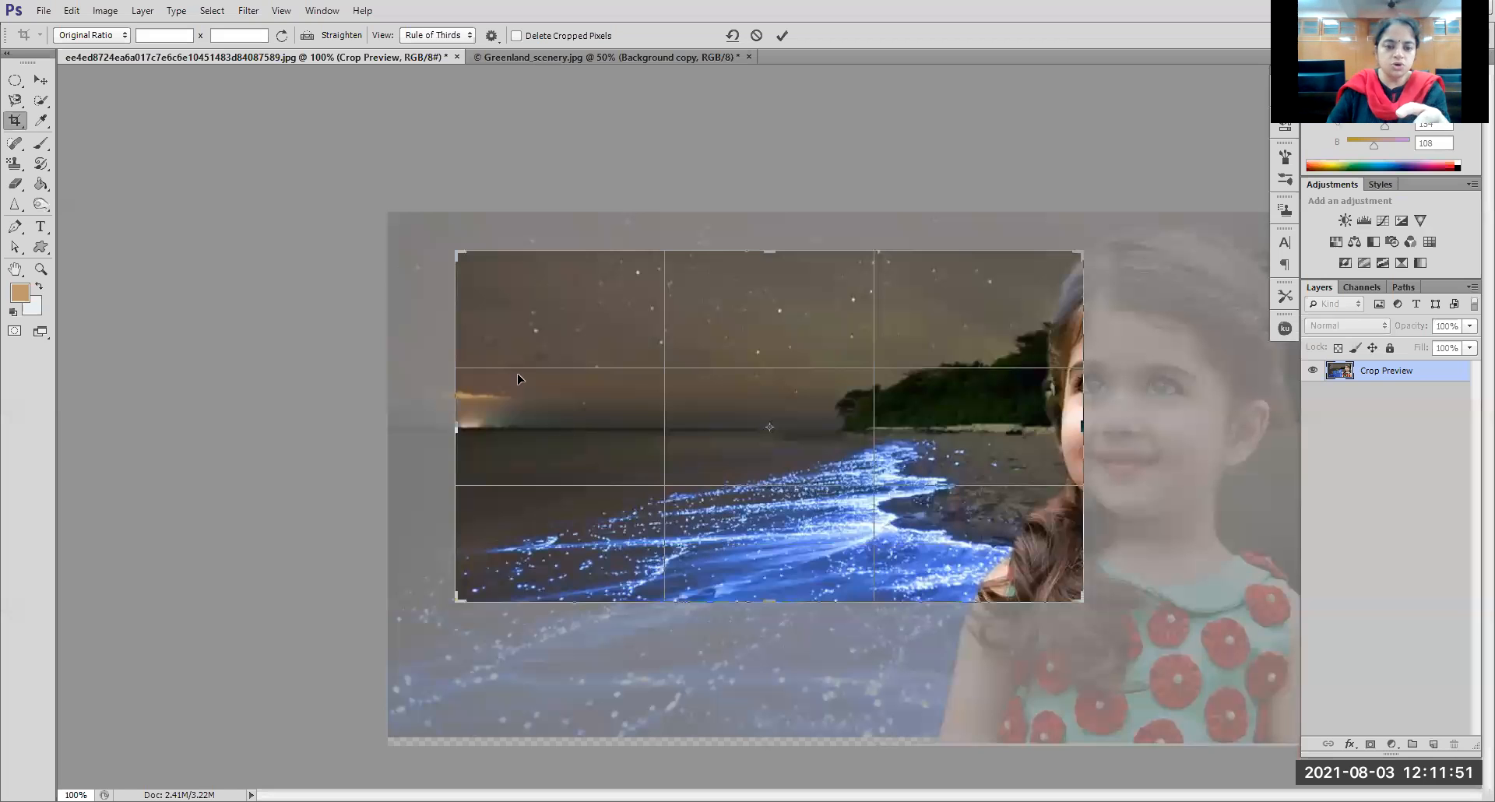
key("ctrl")
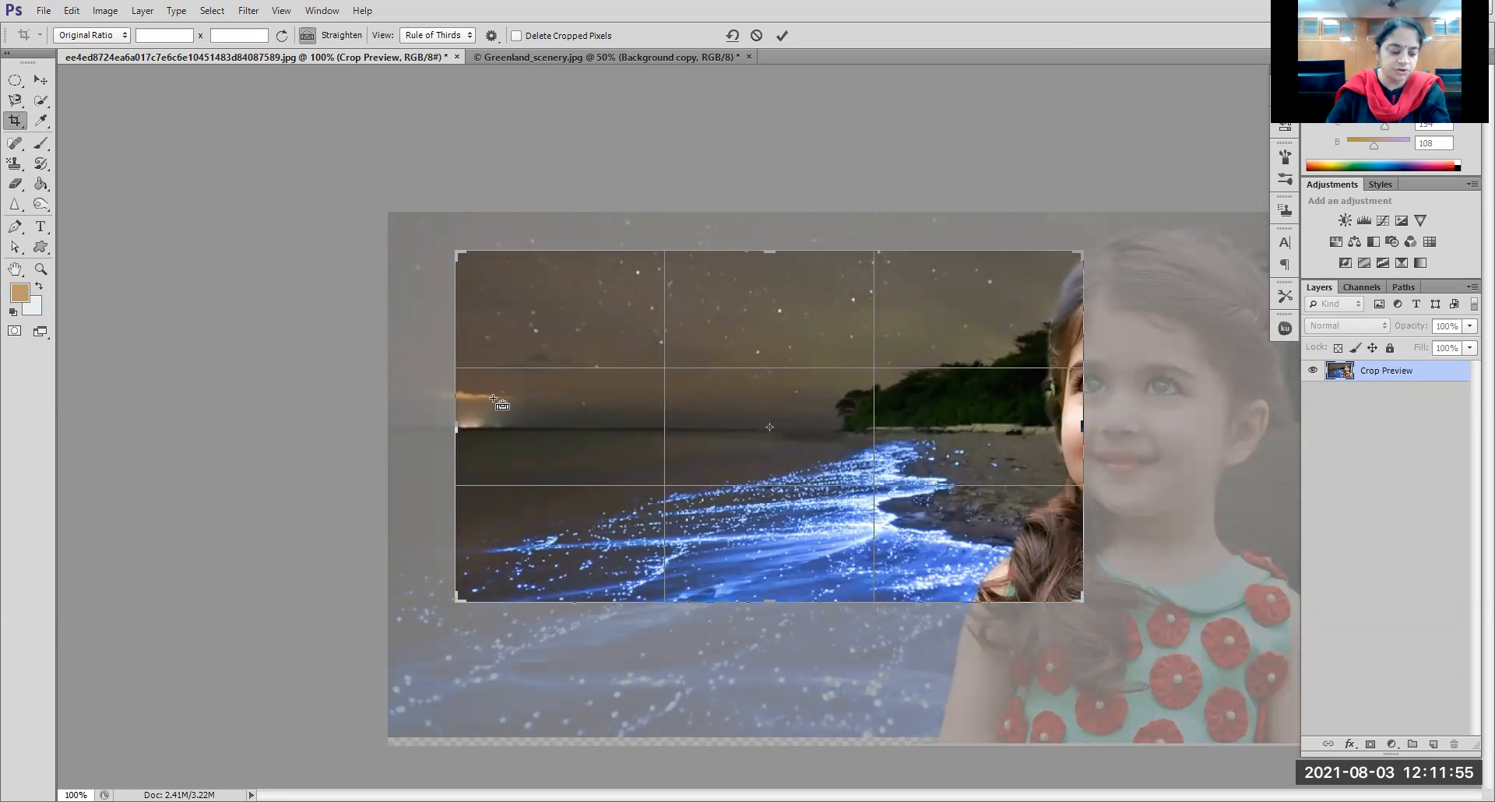
key("ctrl+z")
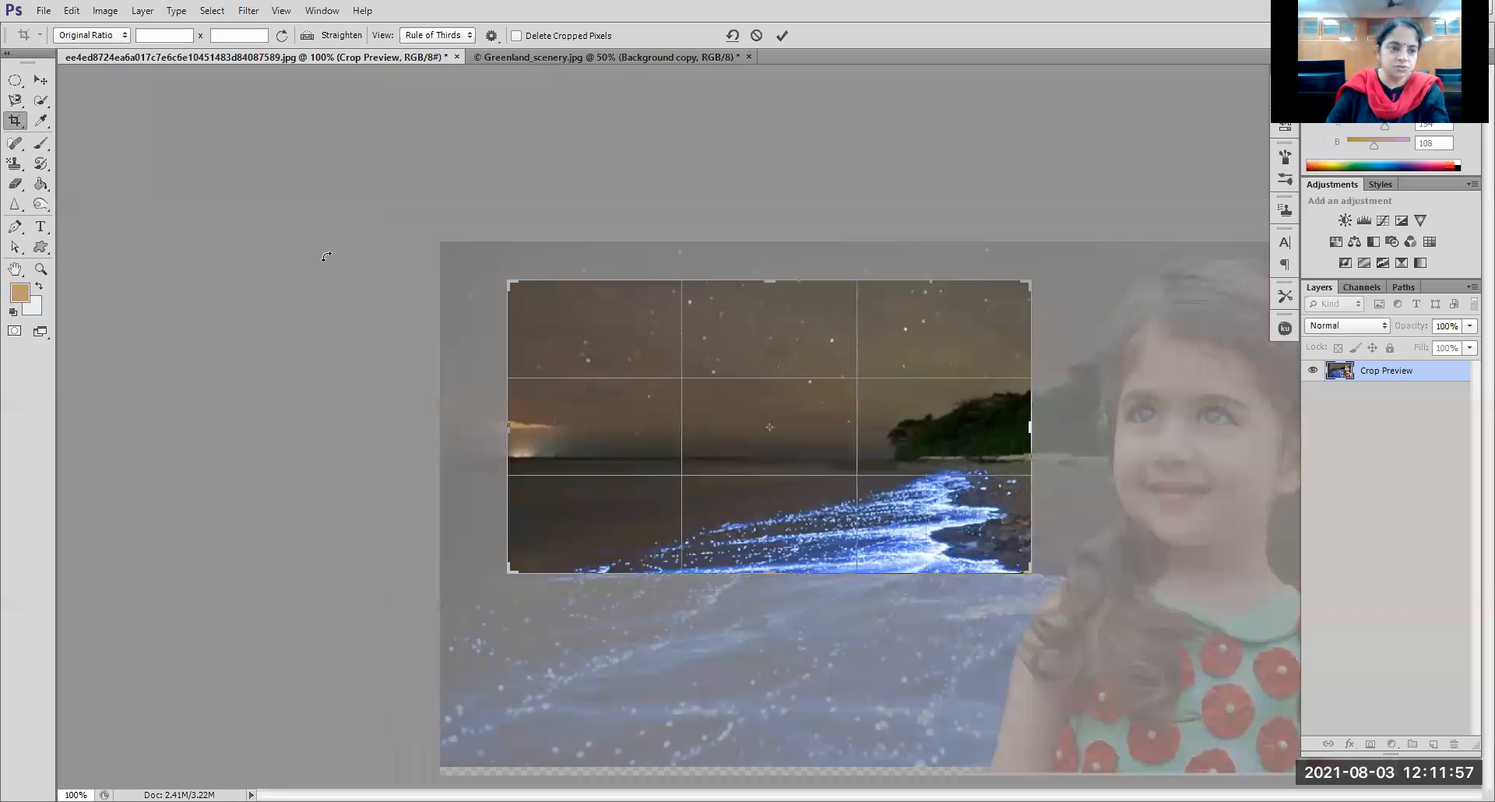
left_click(16, 123)
left_click(827, 315)
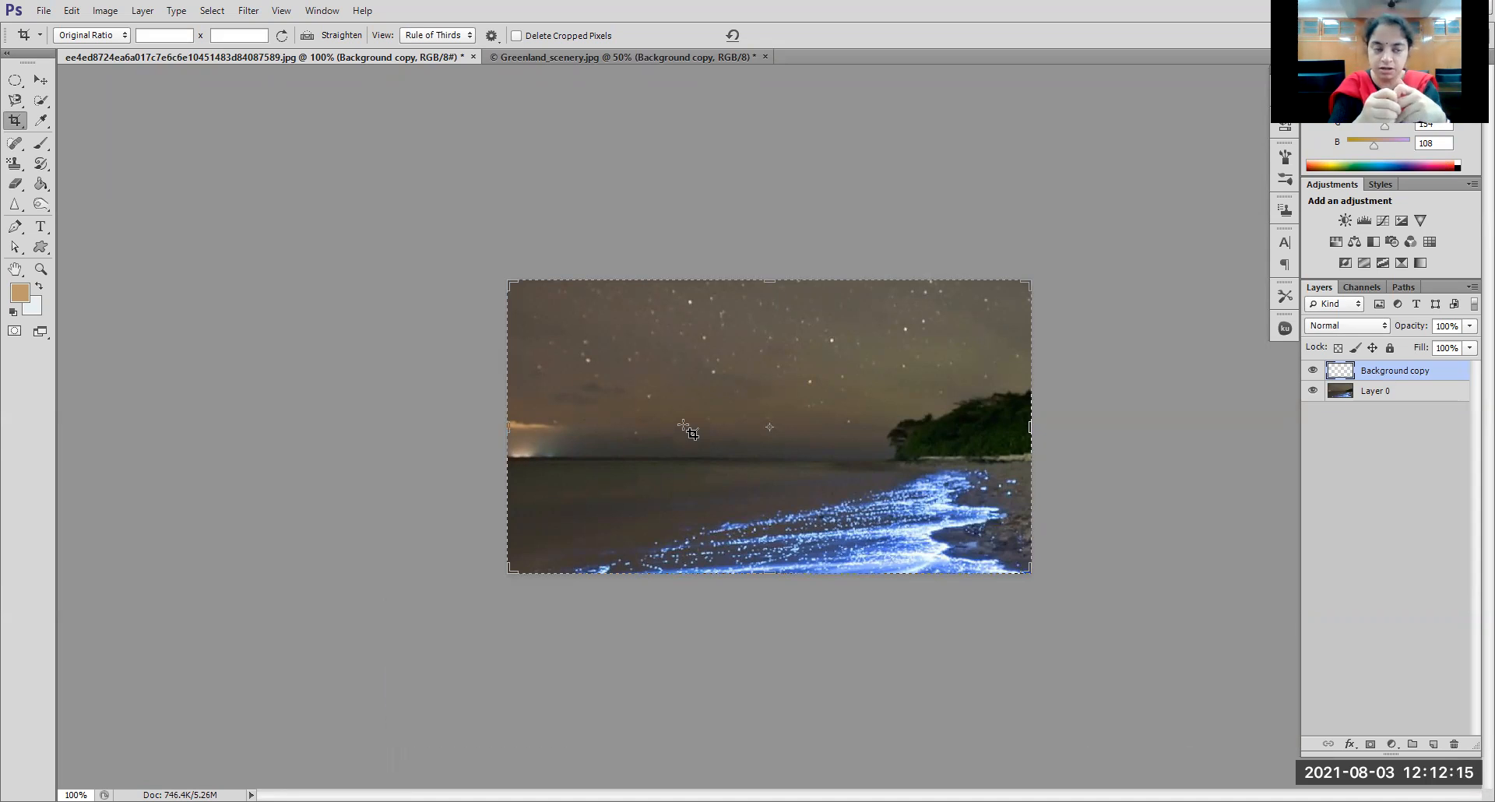
Step: Try straightening the cropped beach photo along its sea horizon, and undo the rotation
left_click(335, 39)
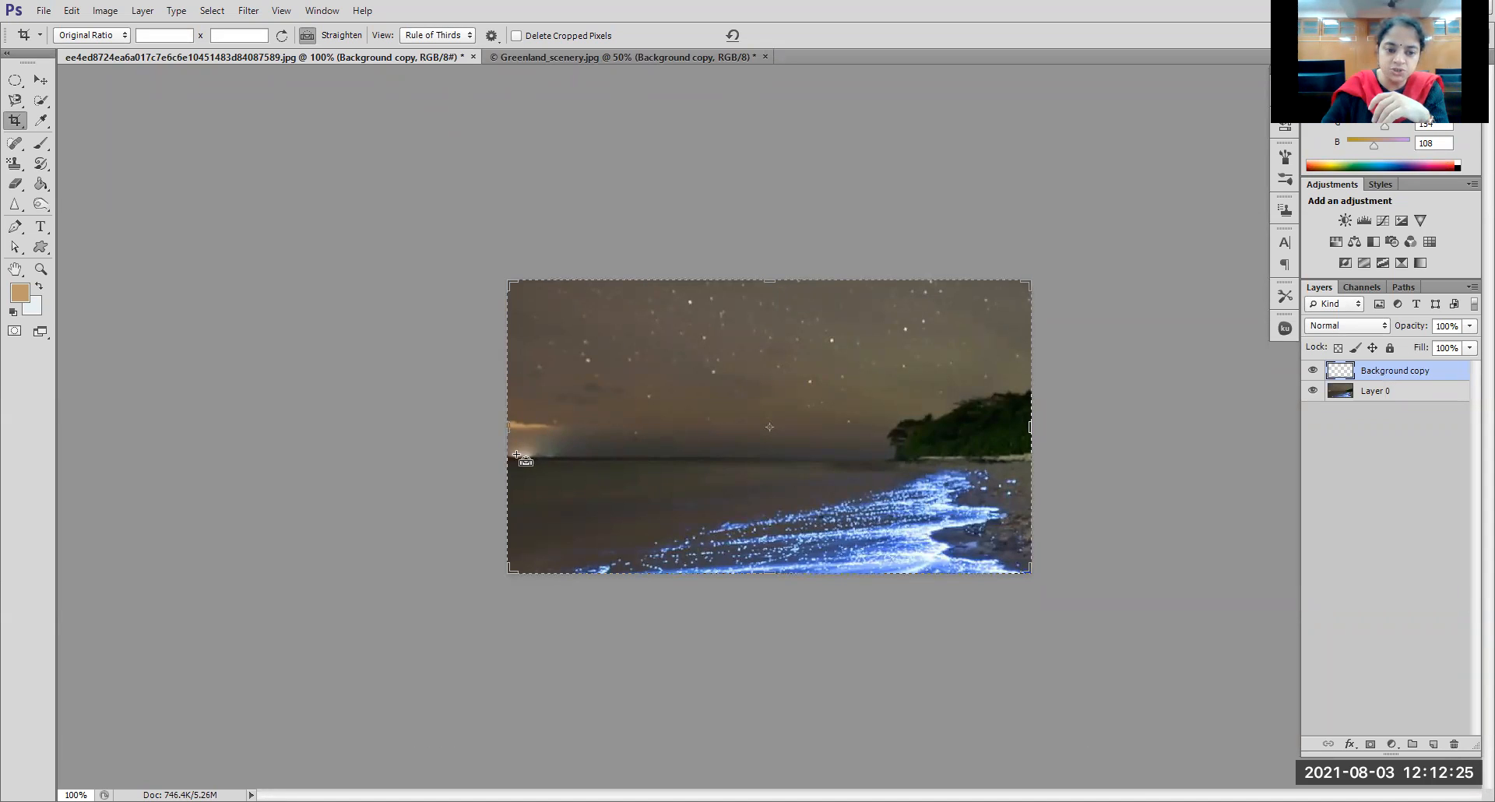
left_click_drag(781, 451, 1033, 447)
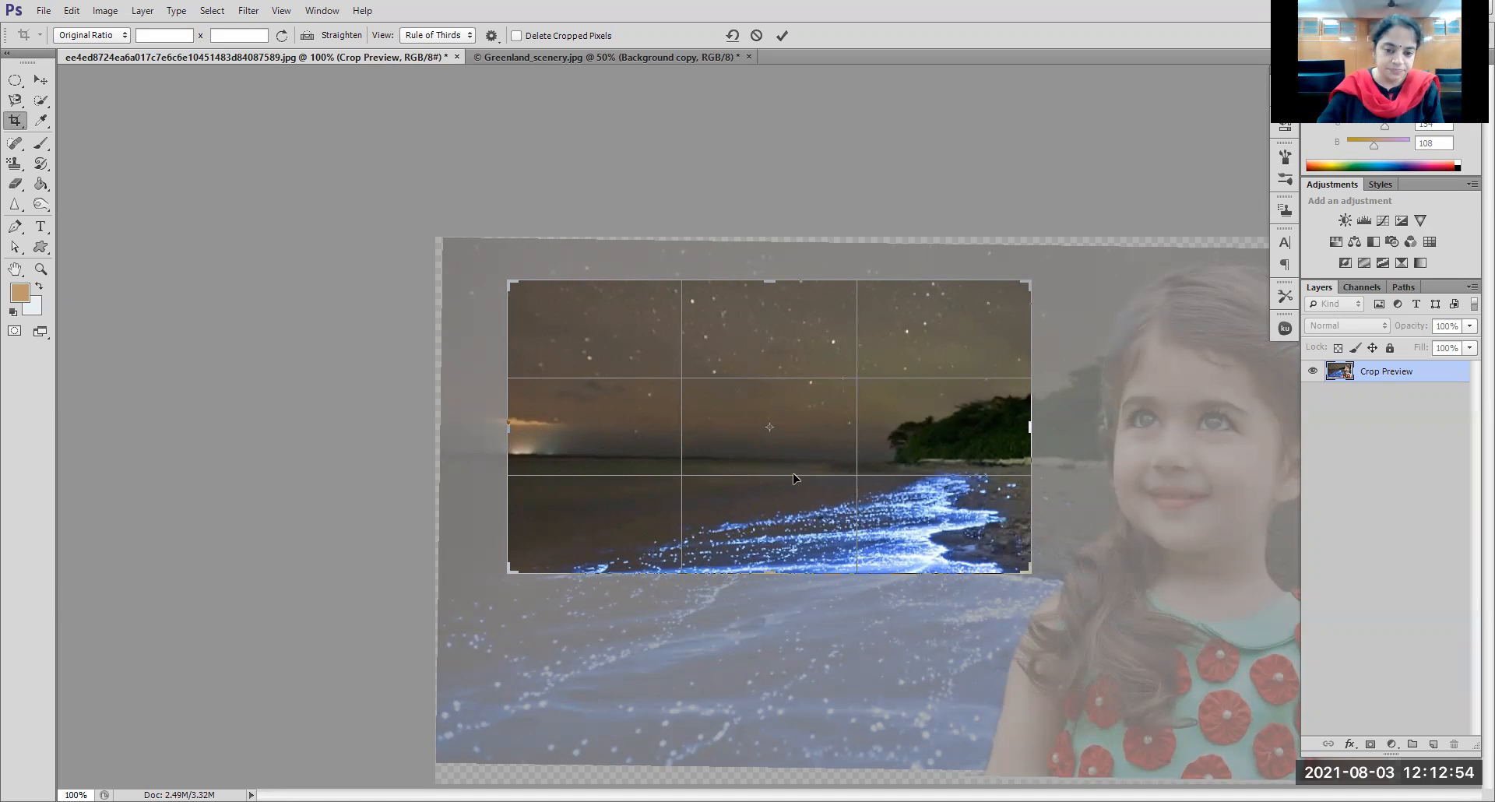
key("ctrl")
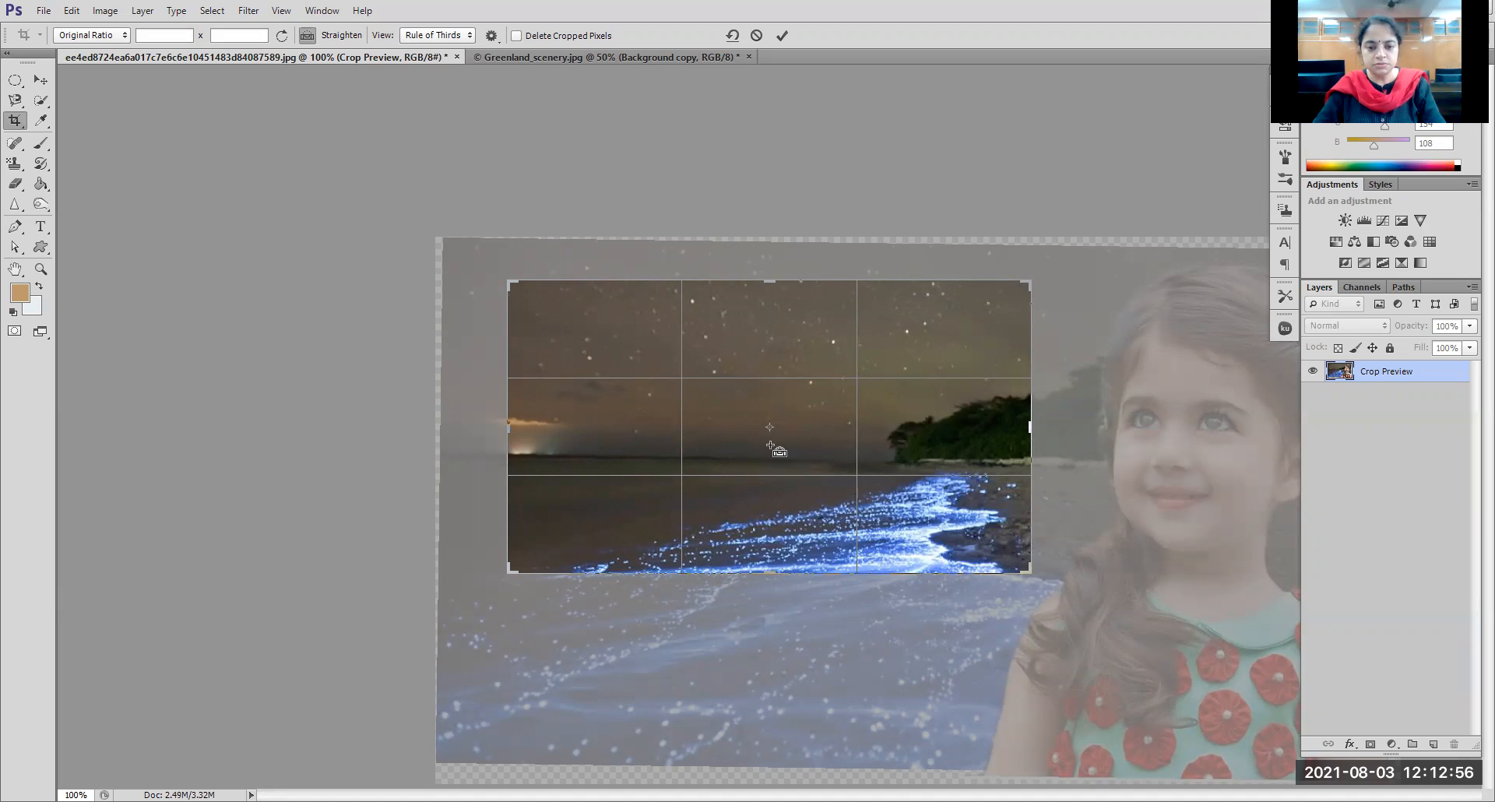
key("ctrl+z")
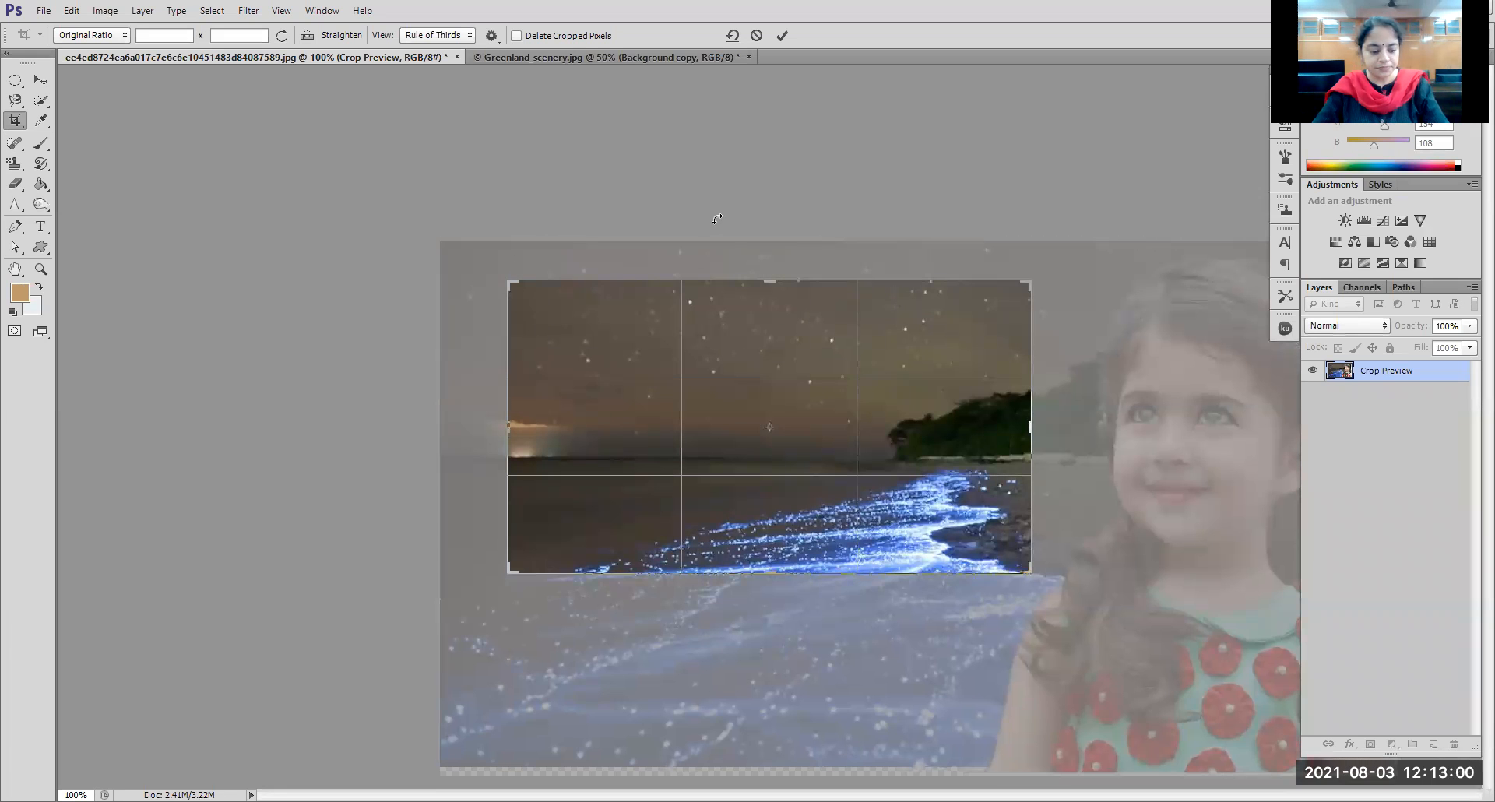
key("Return")
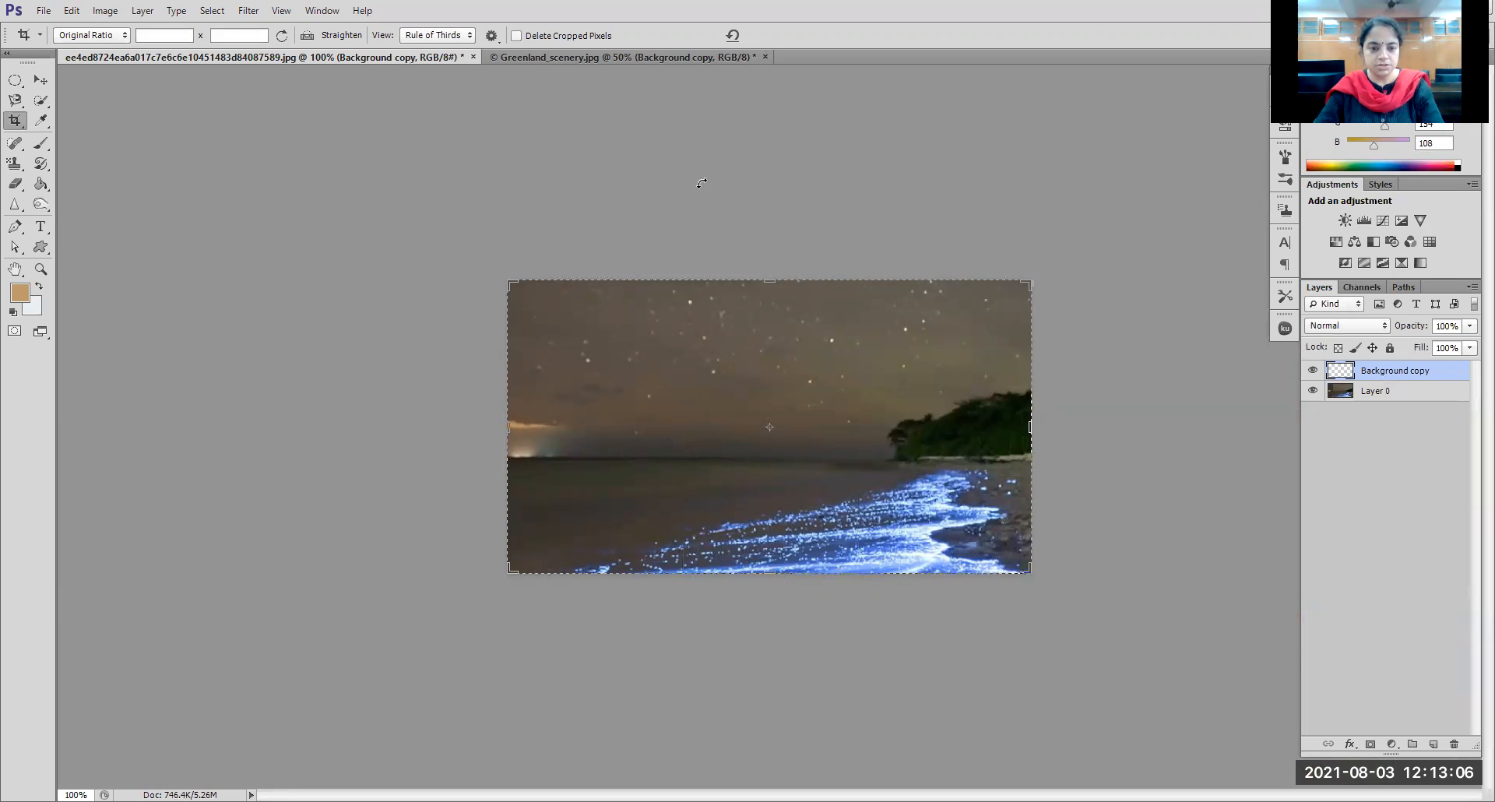
left_click(575, 225)
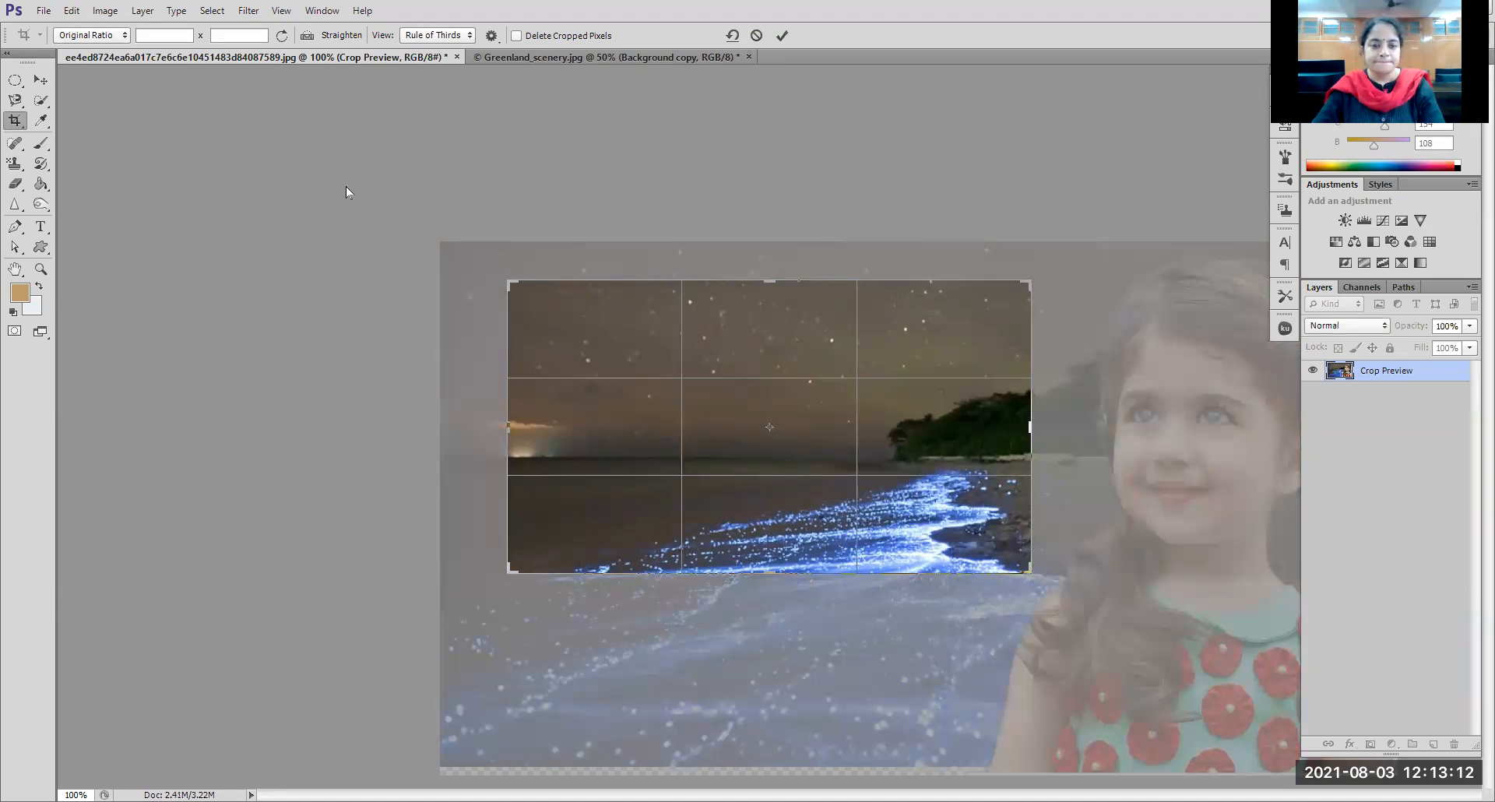
key("Return")
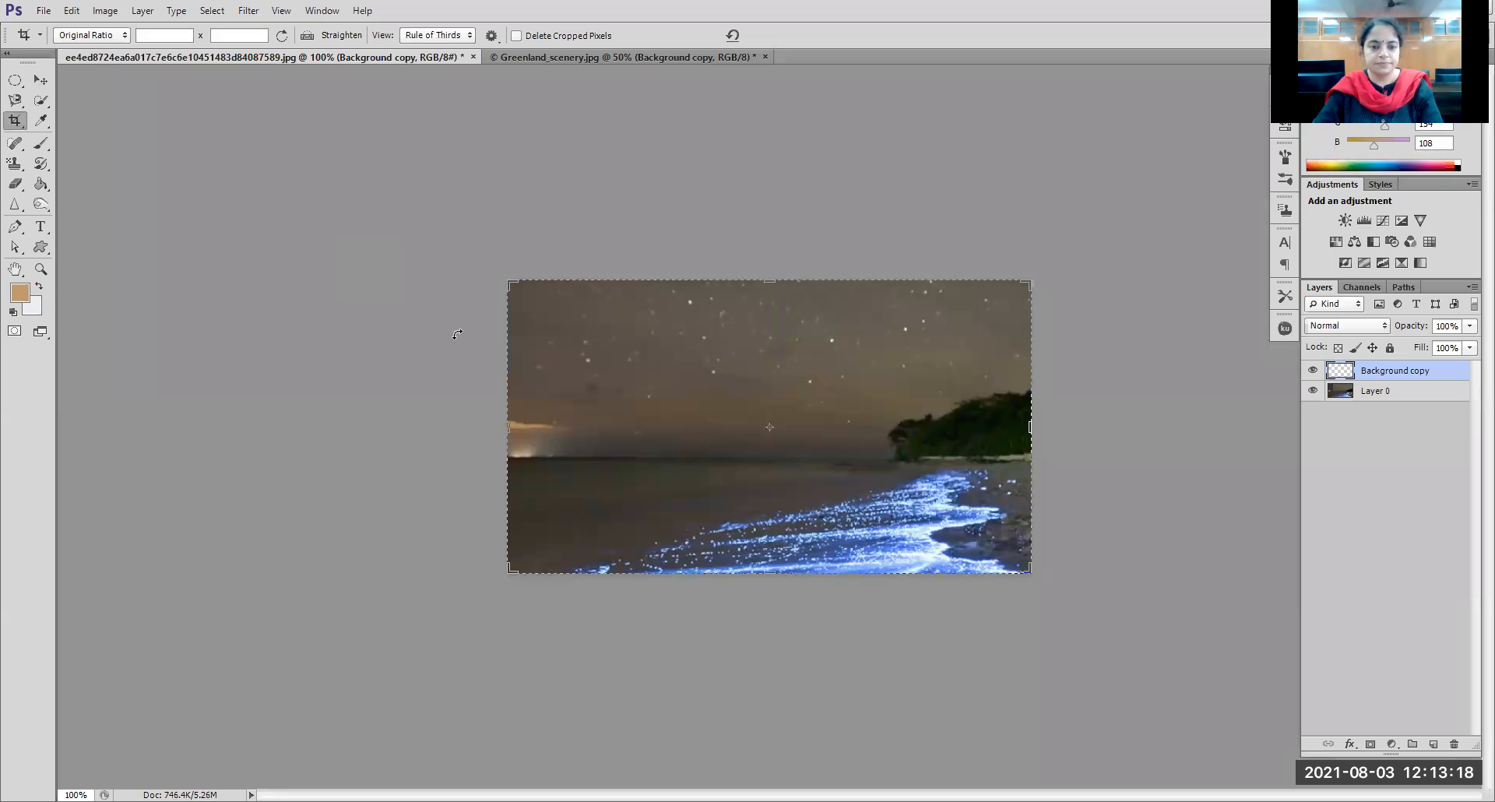
Step: Try enlarging the crop area in Original Ratio beyond the photo's edges to bring back the hidden beach and the whole girl
left_click(41, 79)
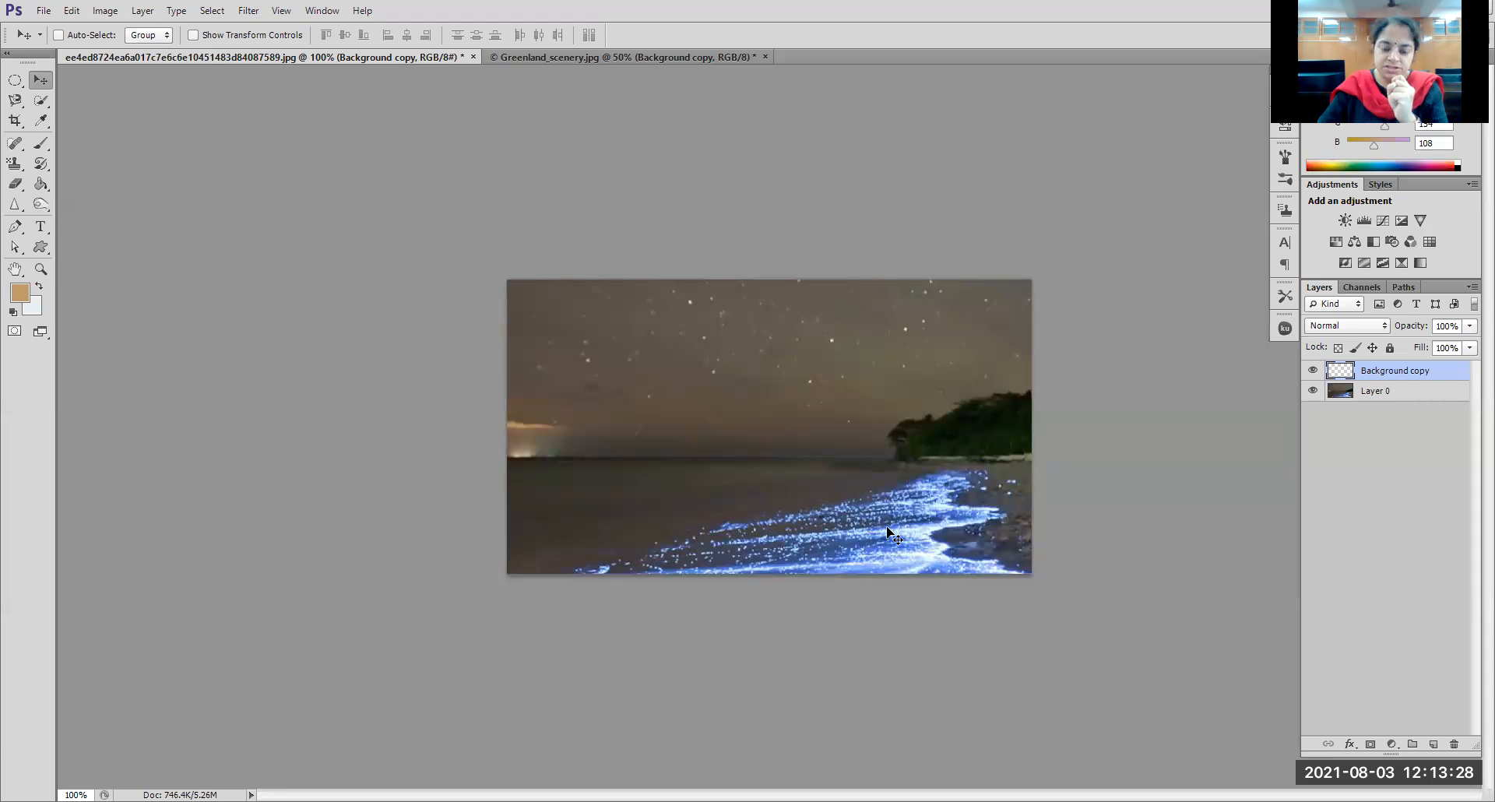
key("c")
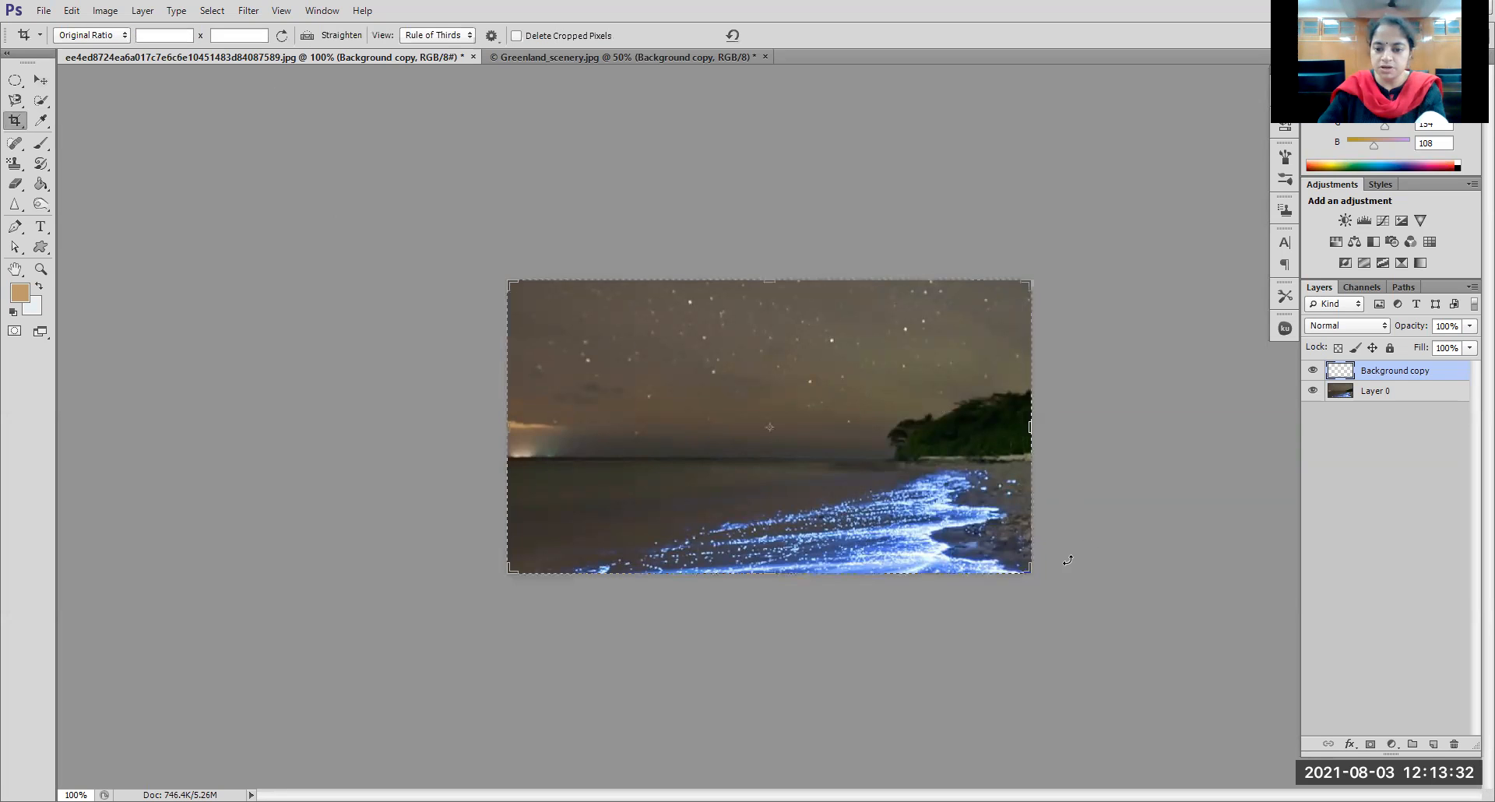
left_click_drag(1024, 571, 1188, 695)
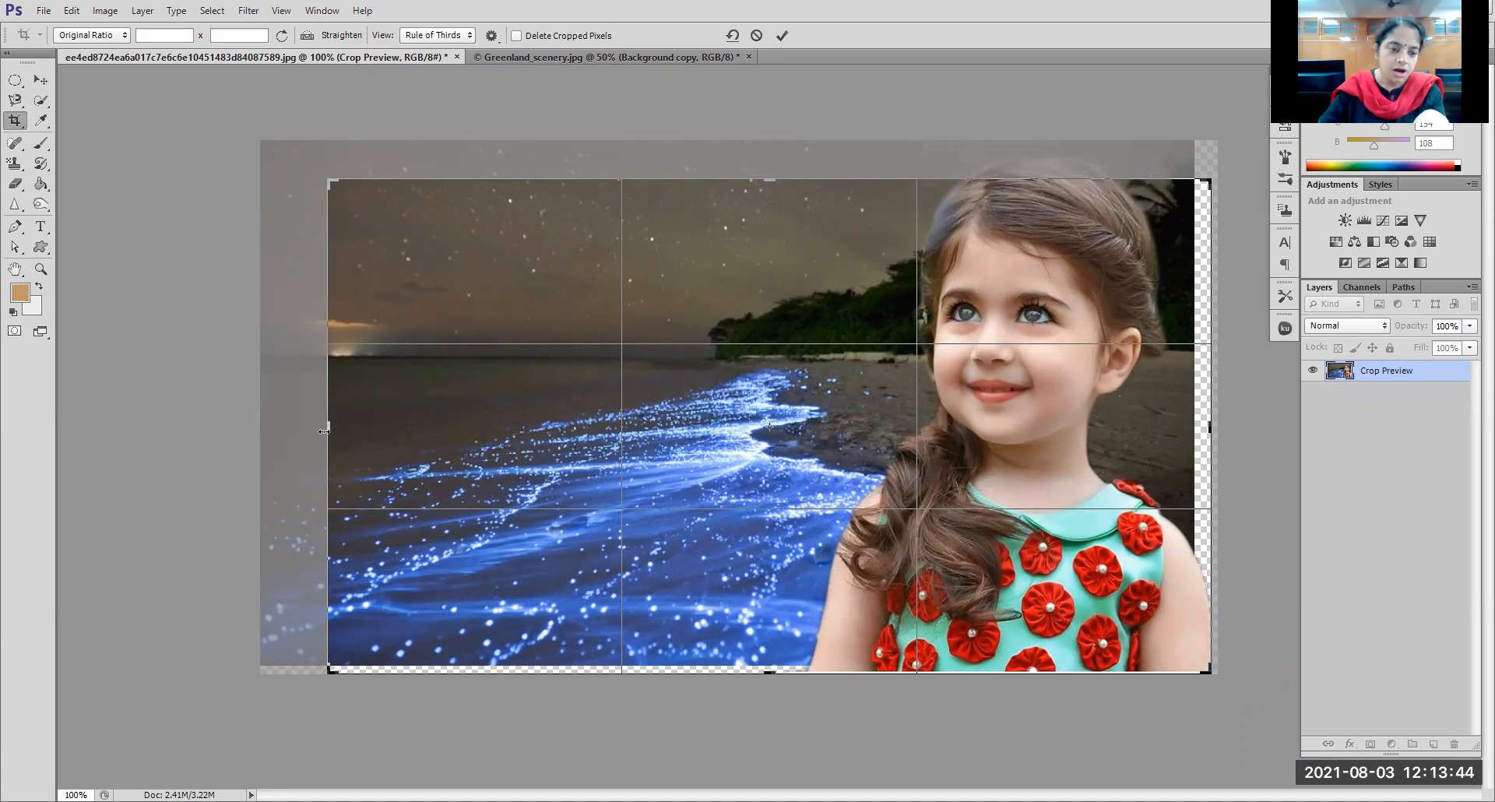
left_click_drag(330, 427, 298, 427)
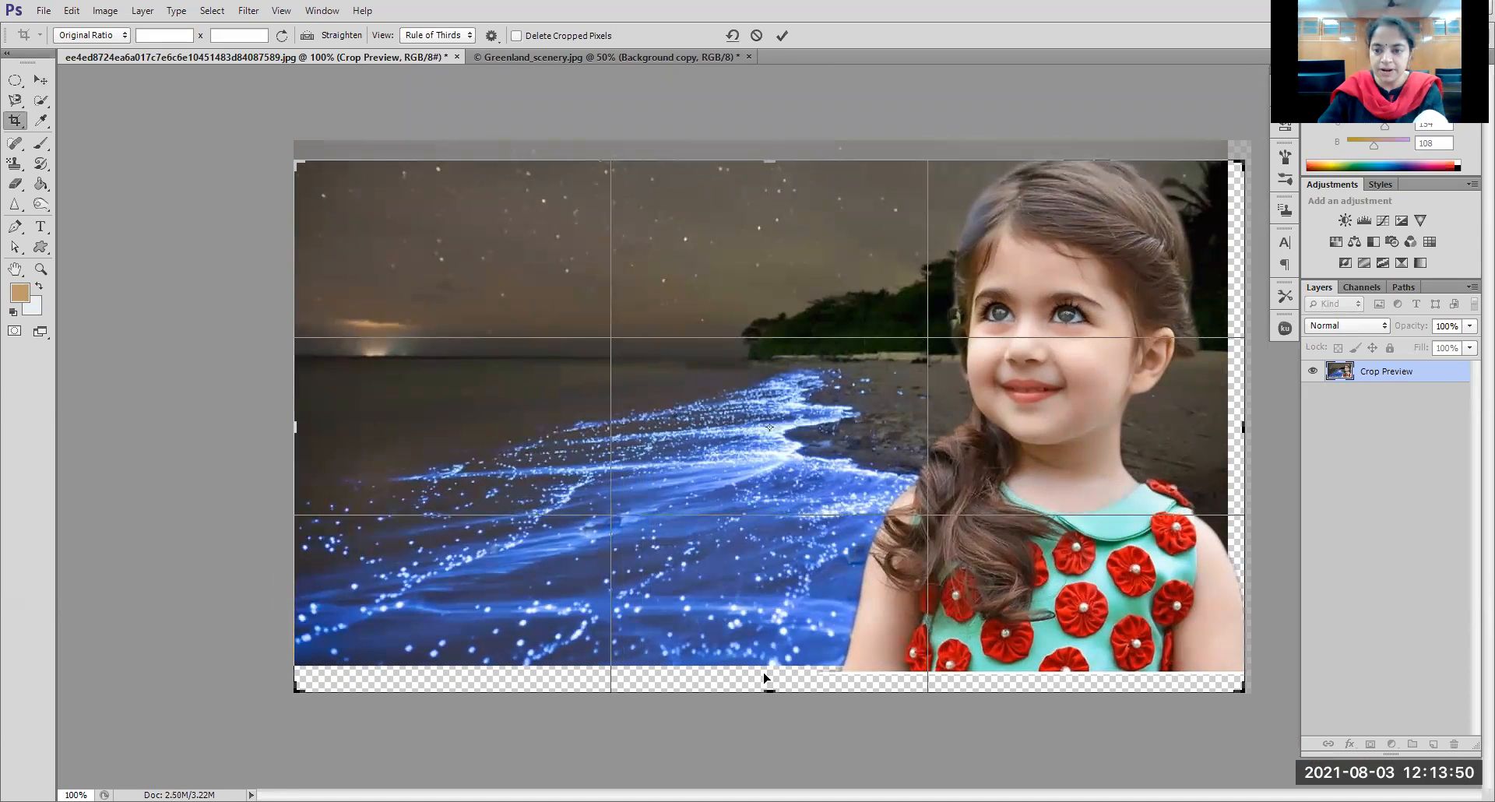
left_click_drag(760, 169, 761, 169)
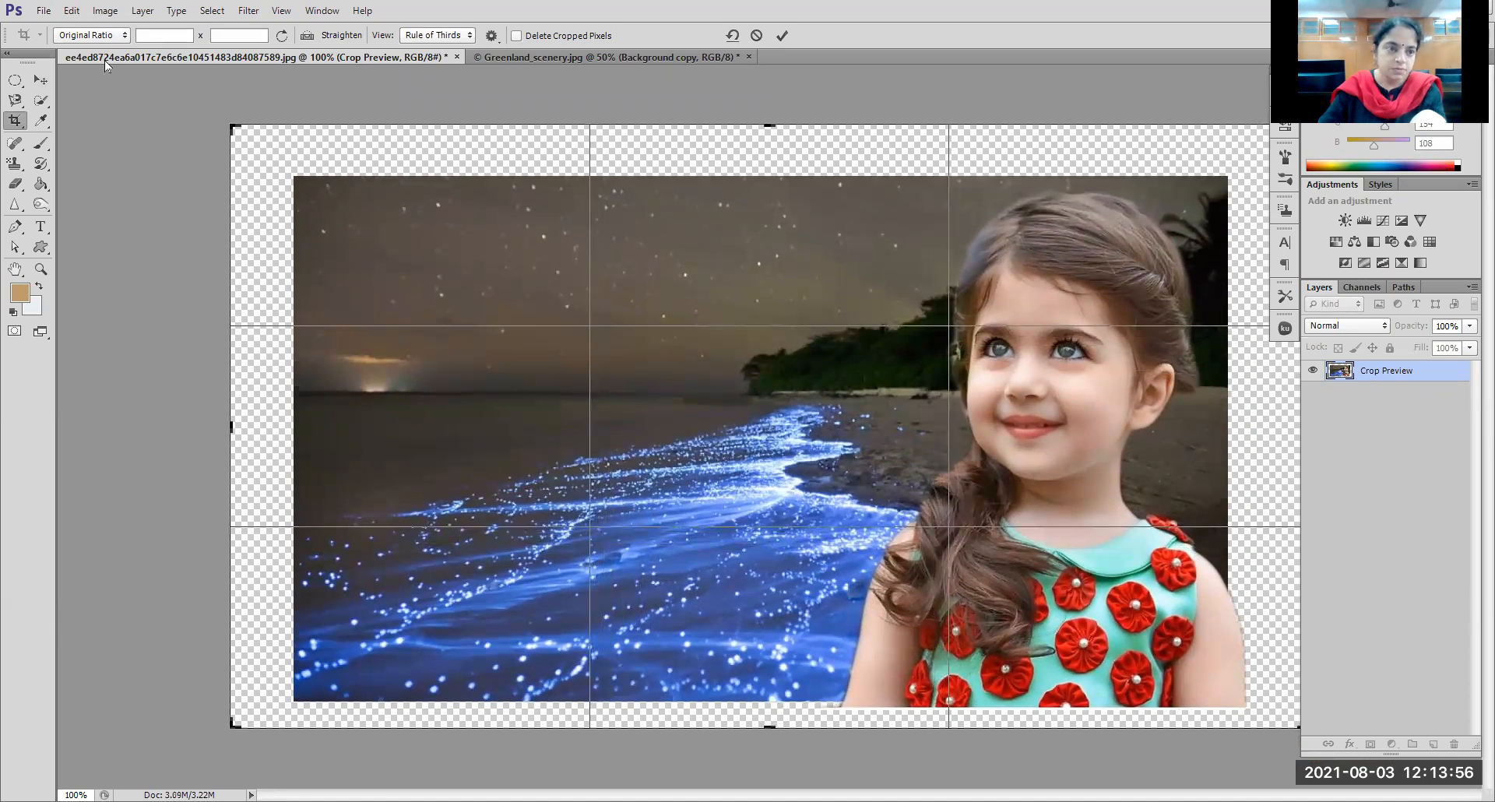
Step: Set the crop ratio to Unconstrained
left_click(123, 37)
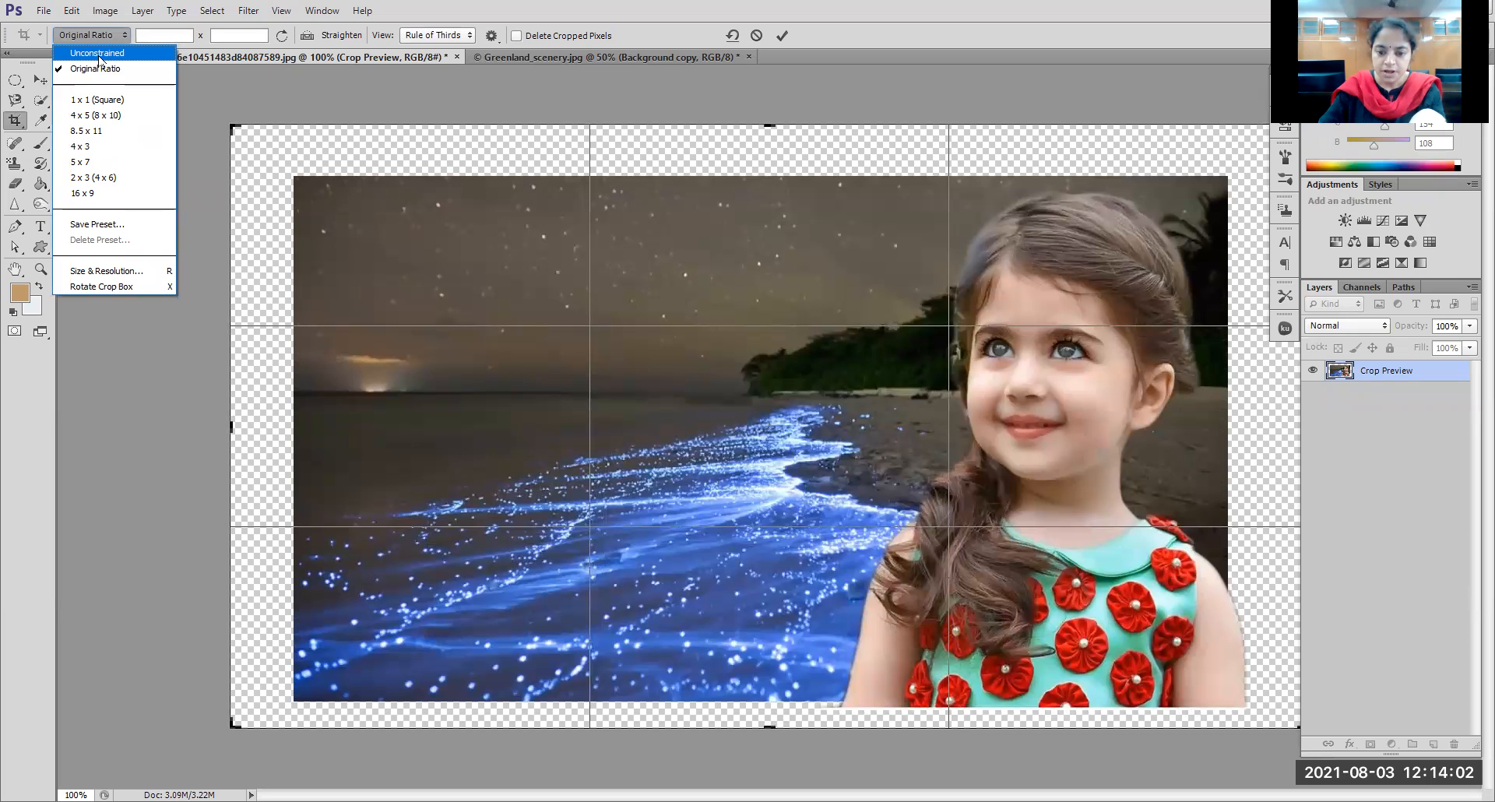
left_click(99, 55)
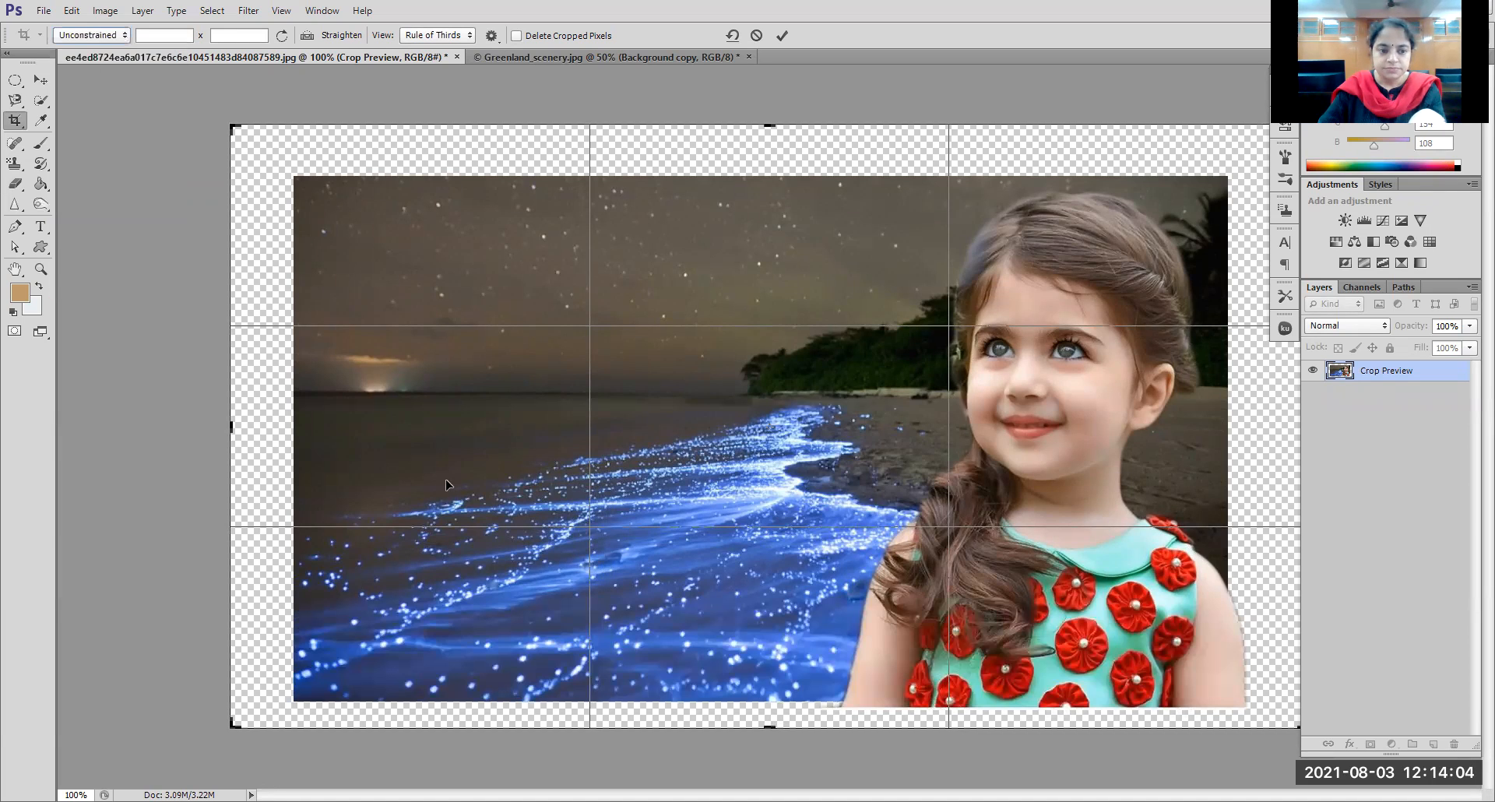
left_click(71, 11)
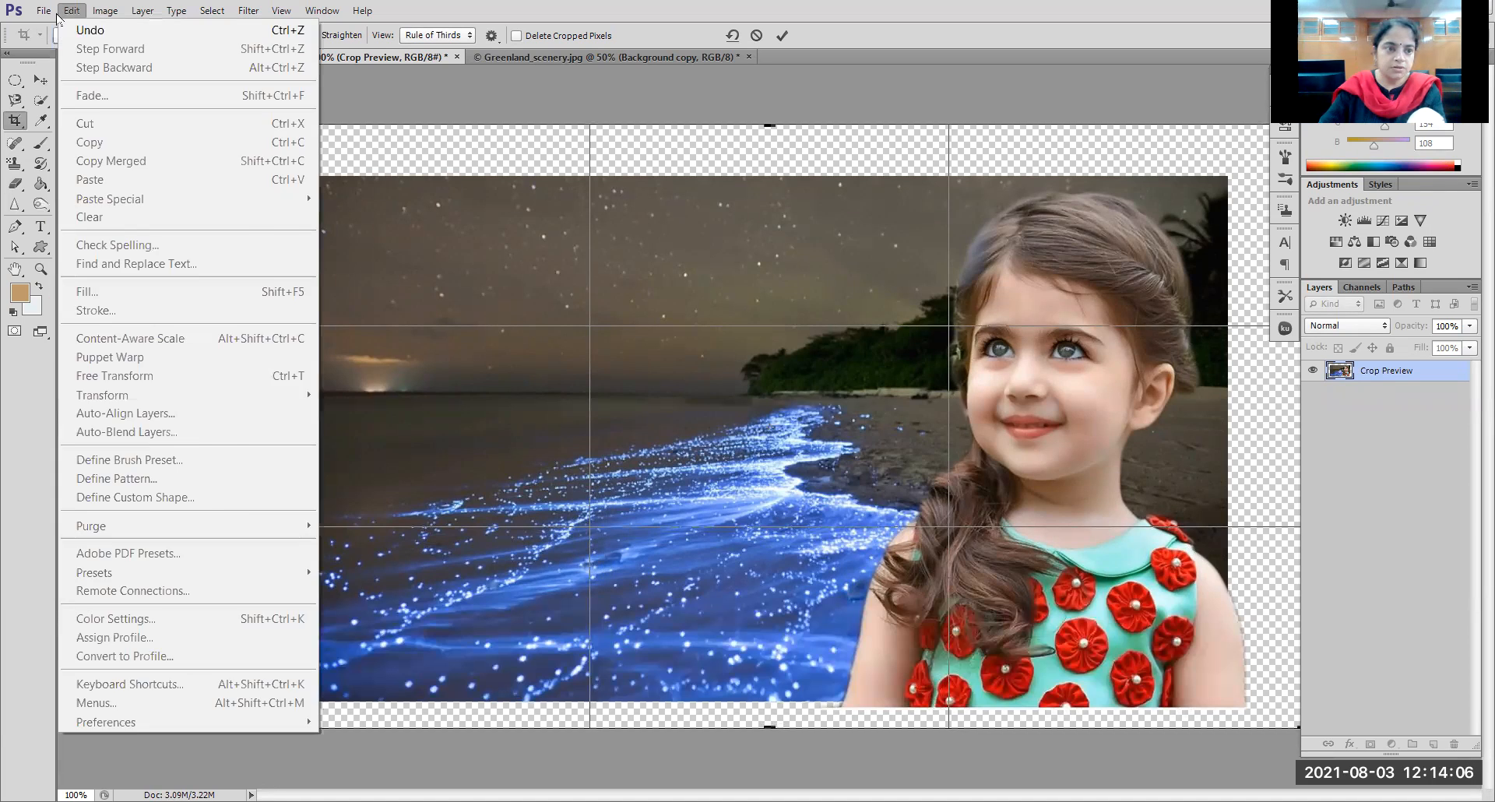
left_click(333, 303)
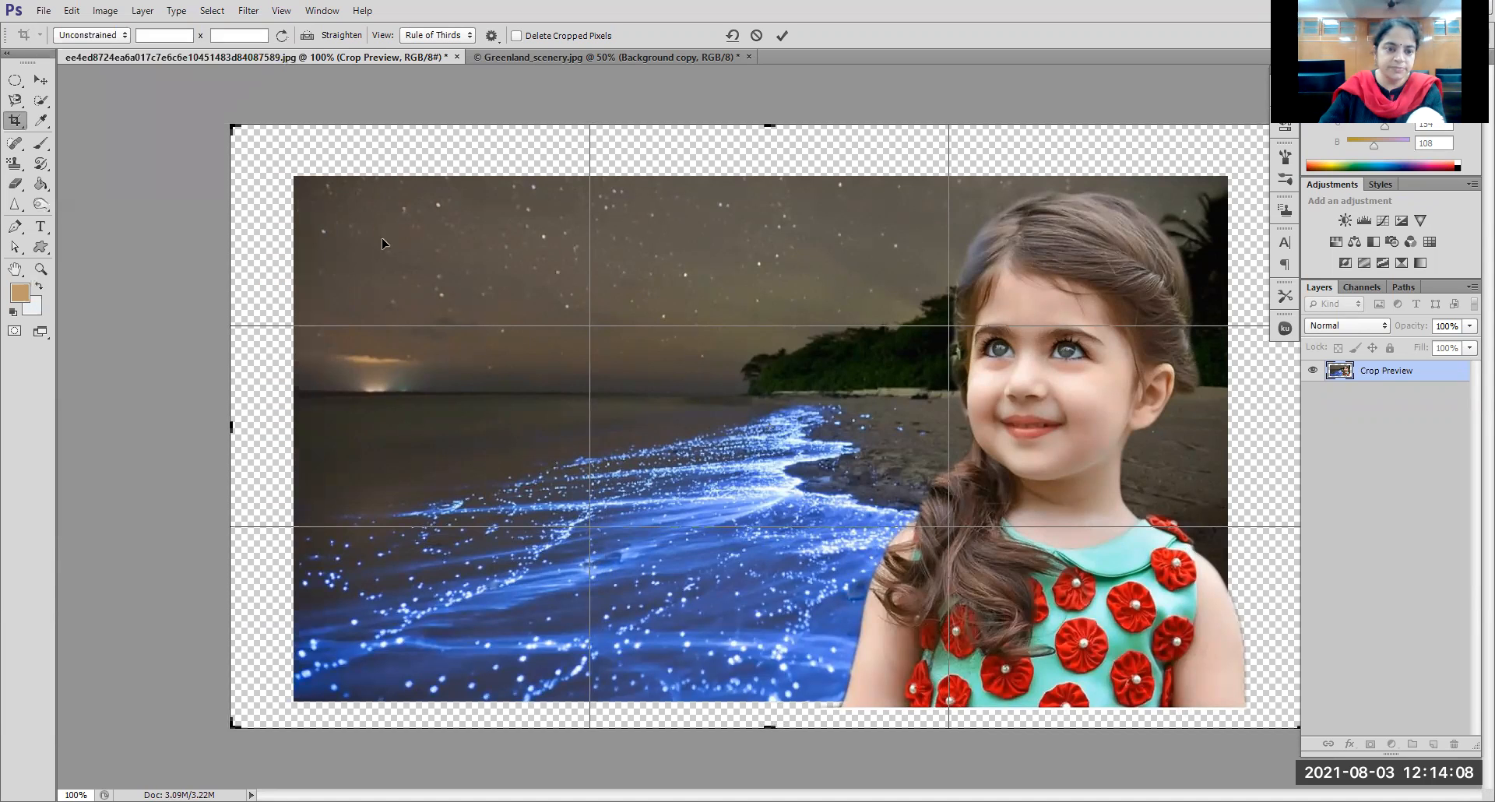
left_click(350, 104)
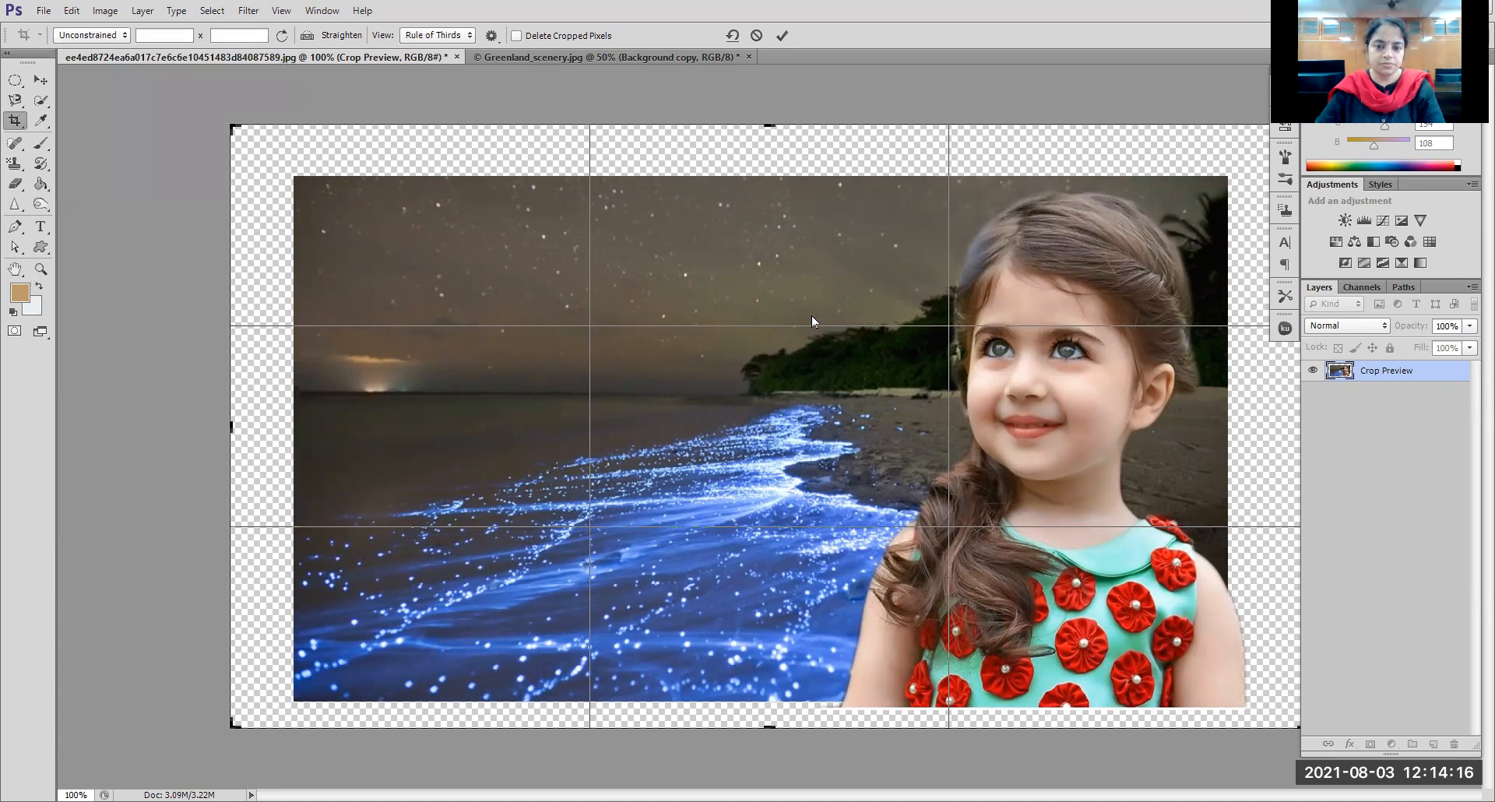
Step: Leave the pending crop and revert the beach photo to its last saved version
key("v")
left_click(844, 308)
left_click(40, 11)
left_click(105, 302)
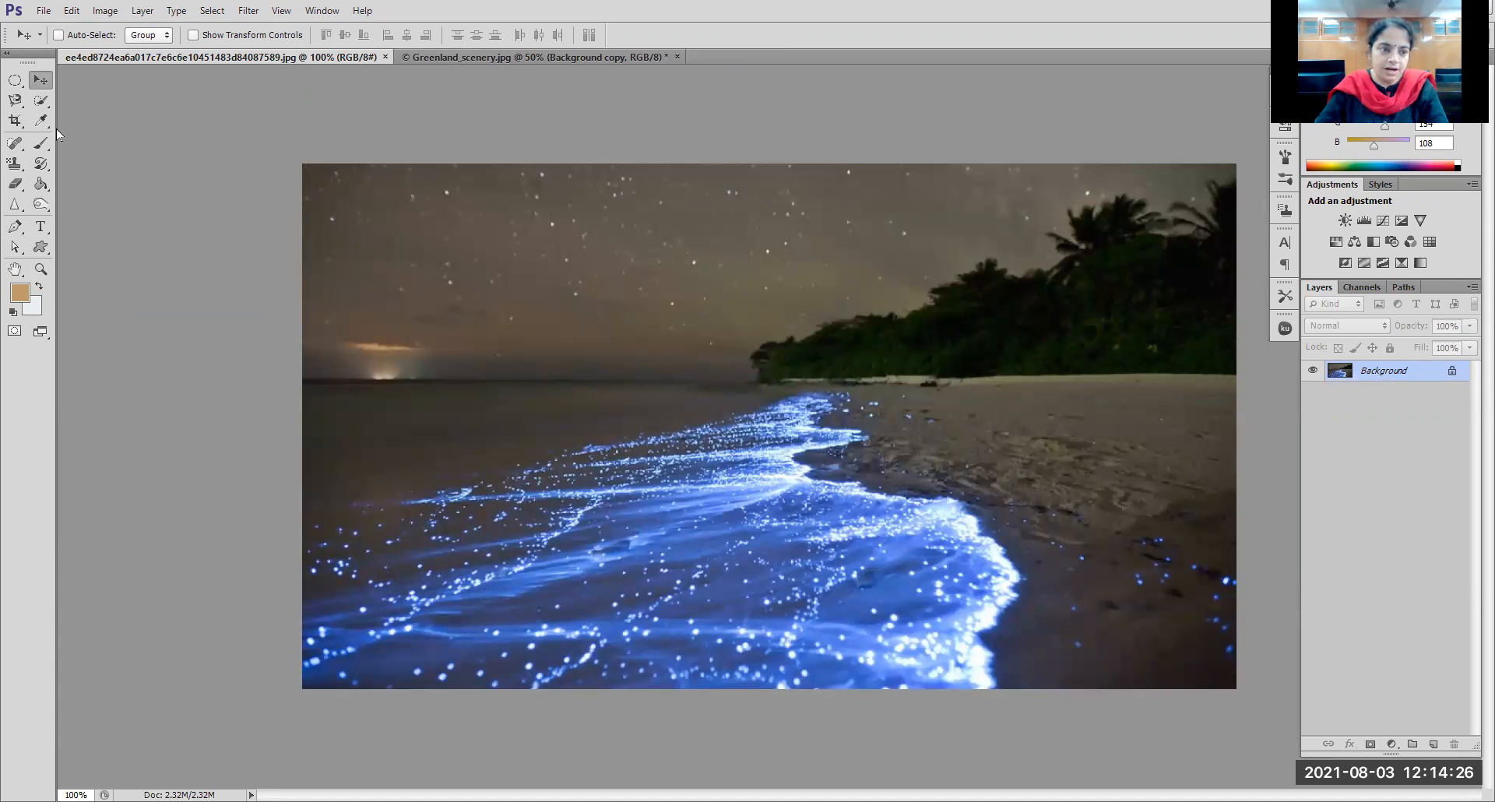
Step: Extend only the upper edge of the crop area above the beach photo's sky with the Unconstrained ratio
key("c")
left_click_drag(774, 166, 774, 130)
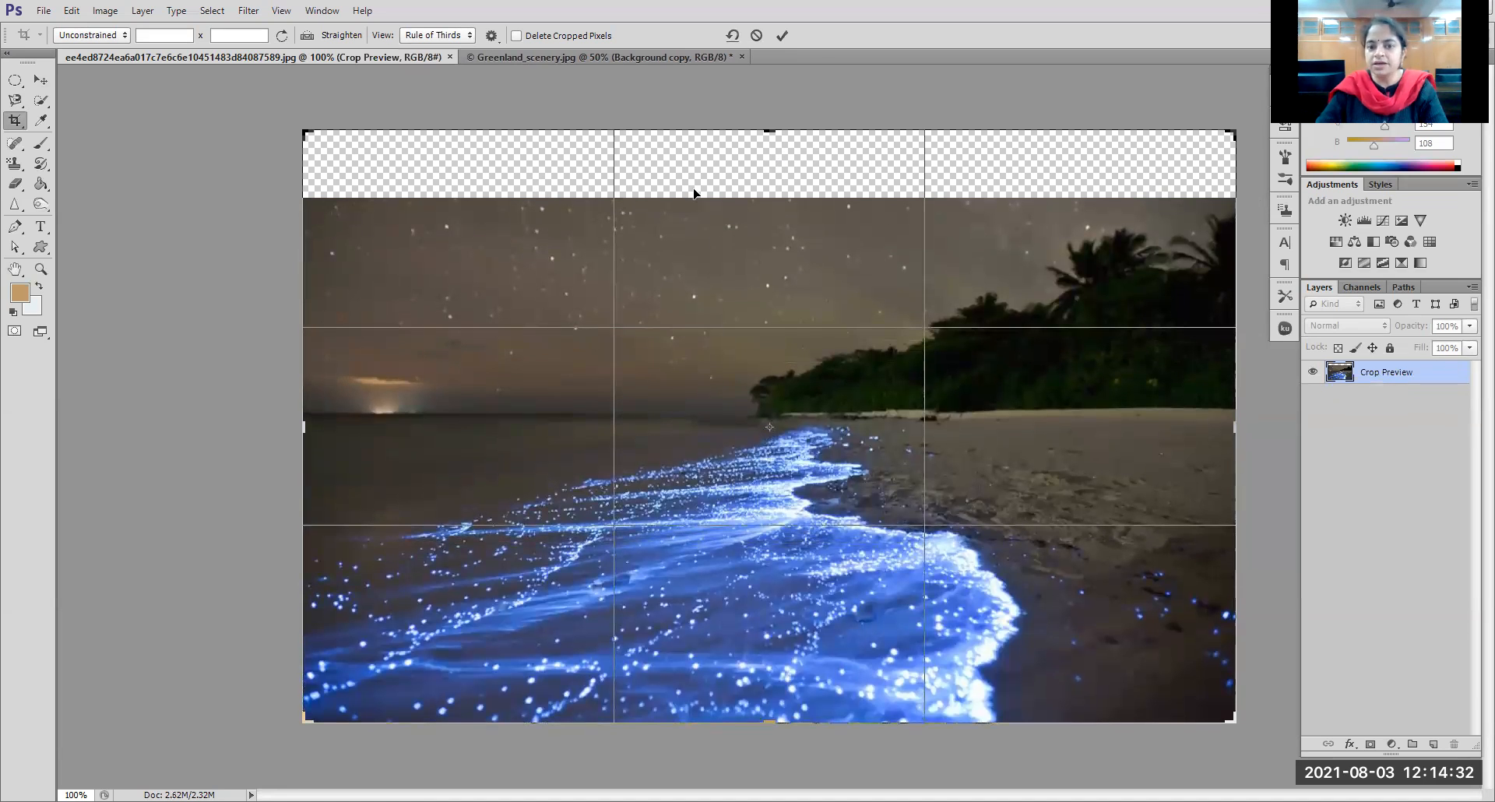